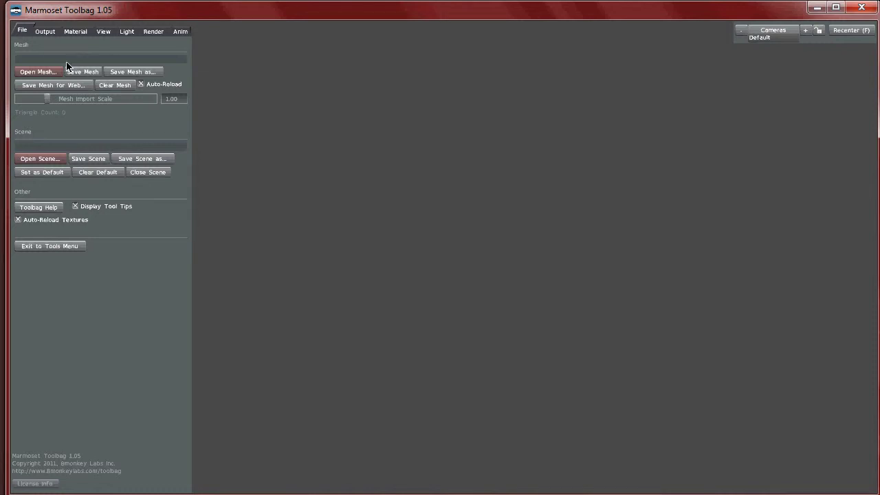
- Open the mesh wall_001_gamemodel_212tris.obj from the Video Game Prop folder on the desktop
click(45, 73)
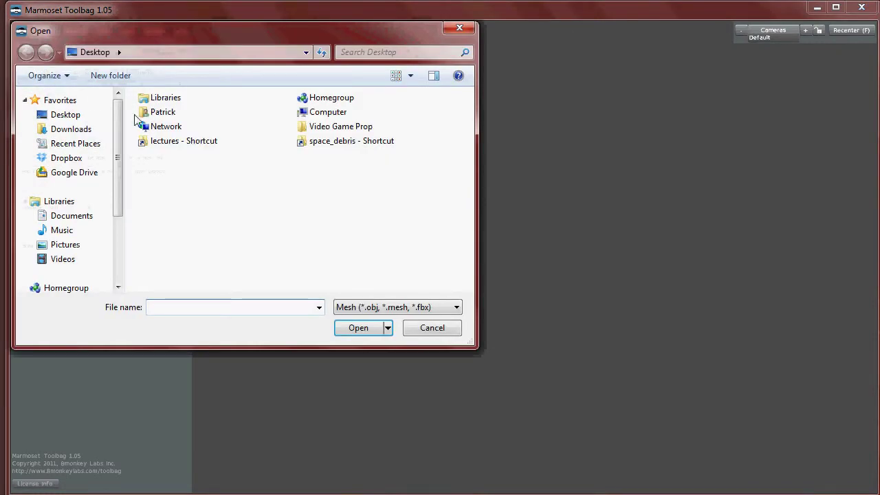
double_click(323, 128)
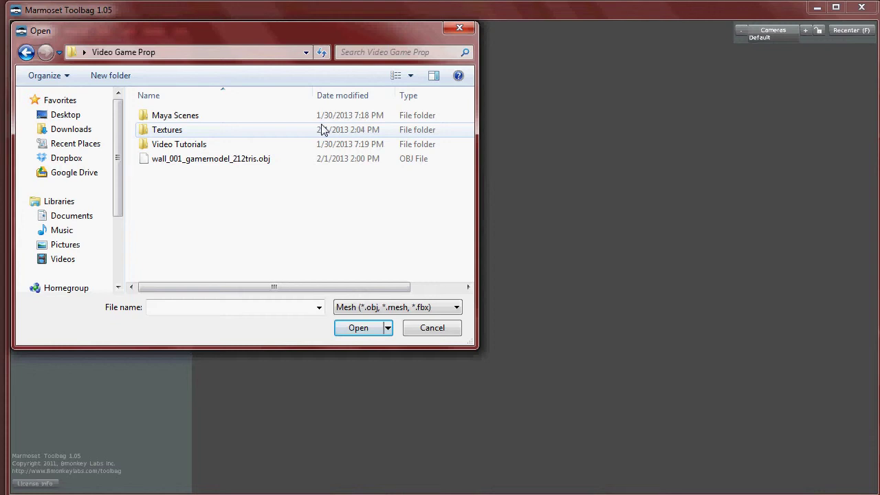
double_click(206, 158)
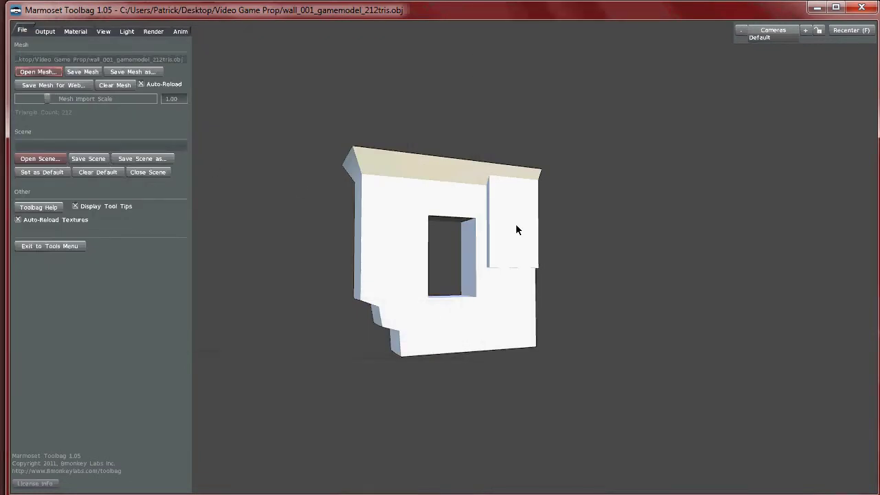
drag(556, 202, 488, 221)
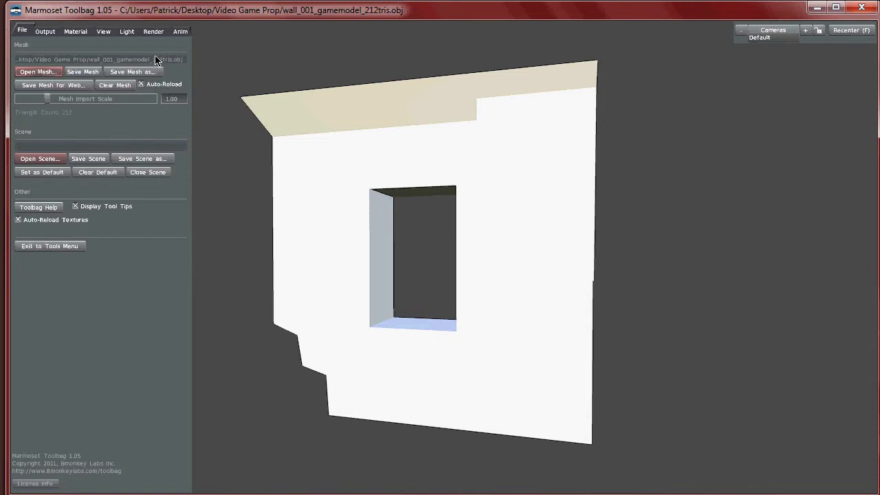
click(43, 31)
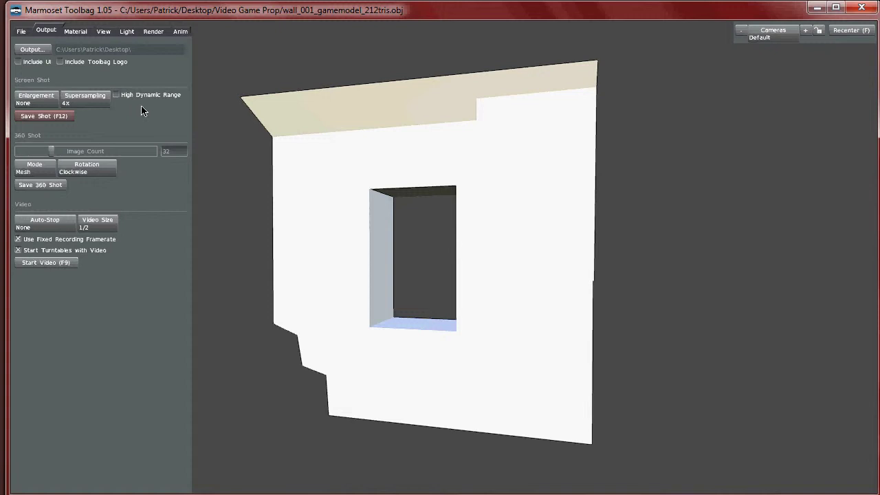
click(75, 31)
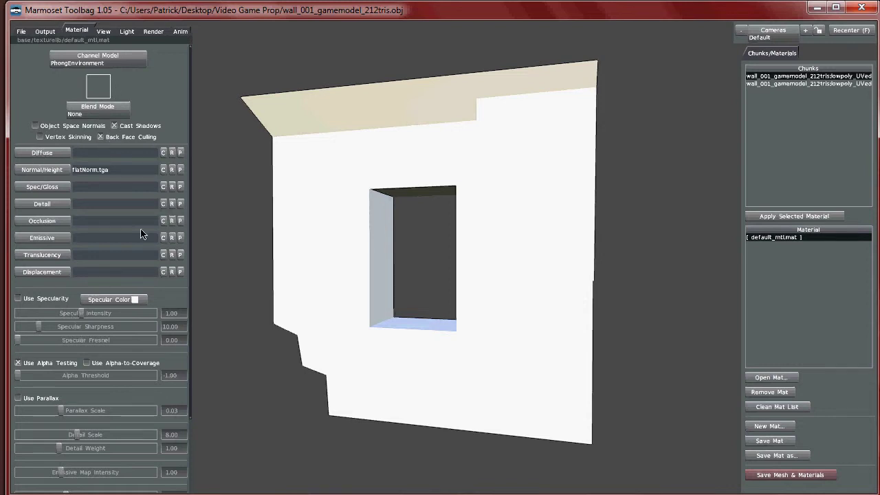
- Try the mesh turntable at 20.54 and 59.47 and the sky turntable at 245.24, pausing and resuming the rotation
click(104, 33)
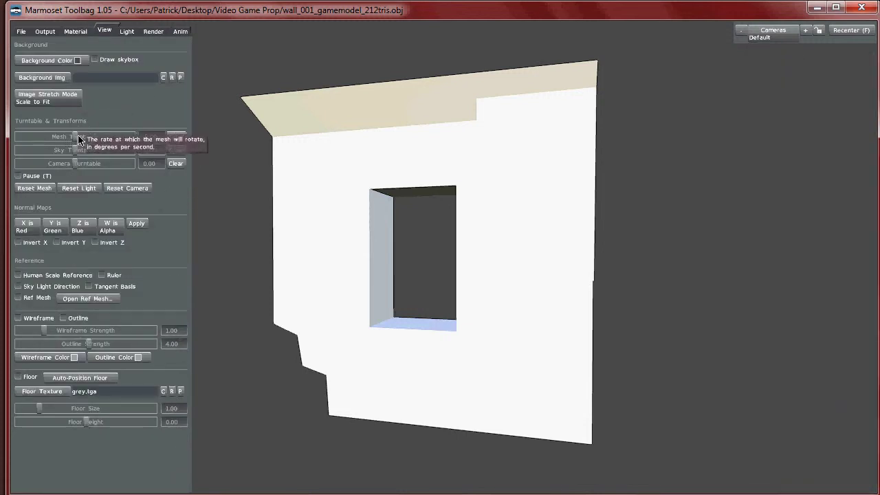
drag(76, 136, 88, 136)
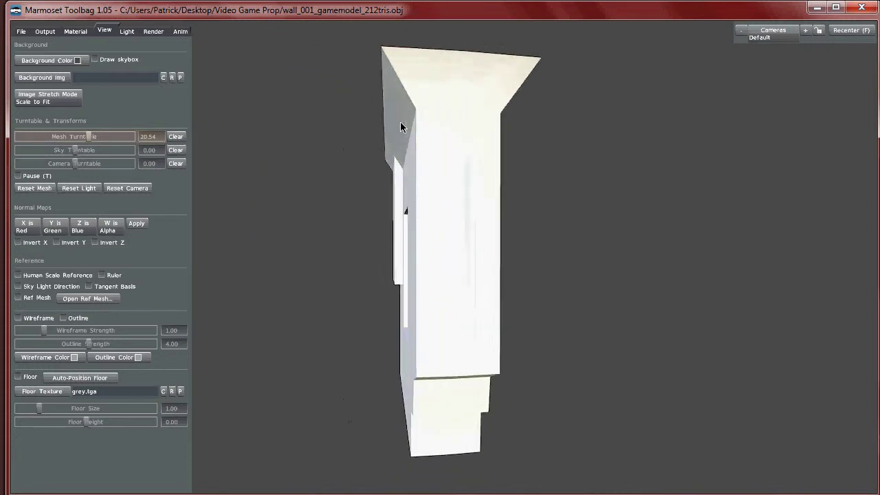
drag(88, 136, 99, 138)
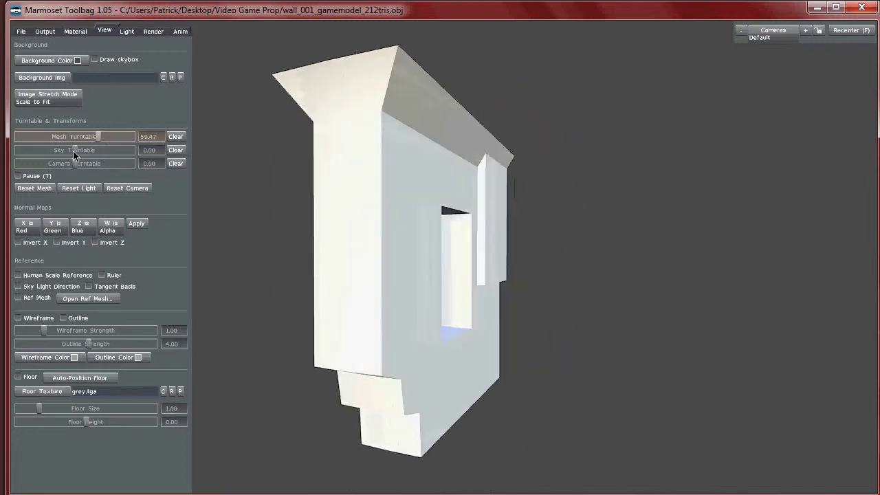
click(18, 176)
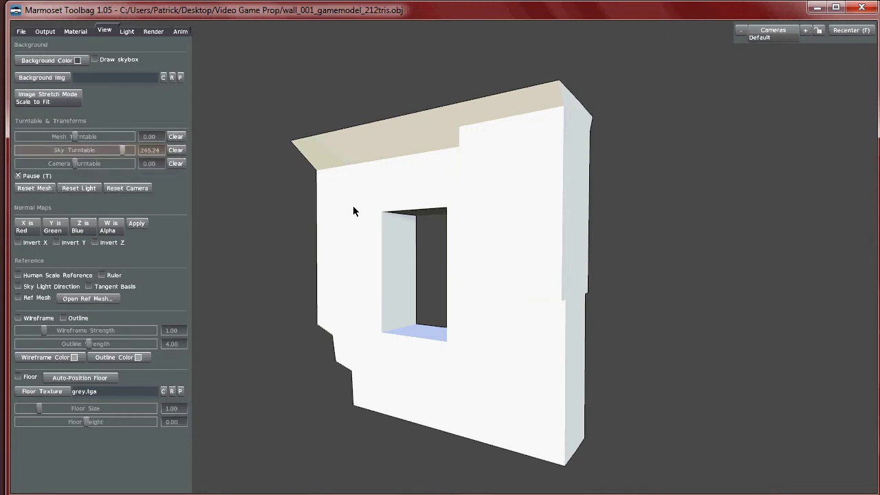
click(19, 176)
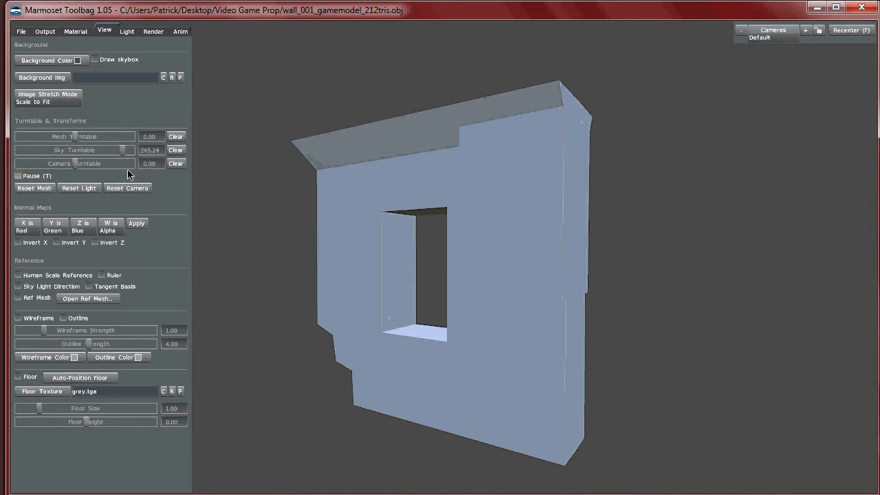
- Try different sky rotations on the wall and set the sky brightness to 2.02
click(126, 33)
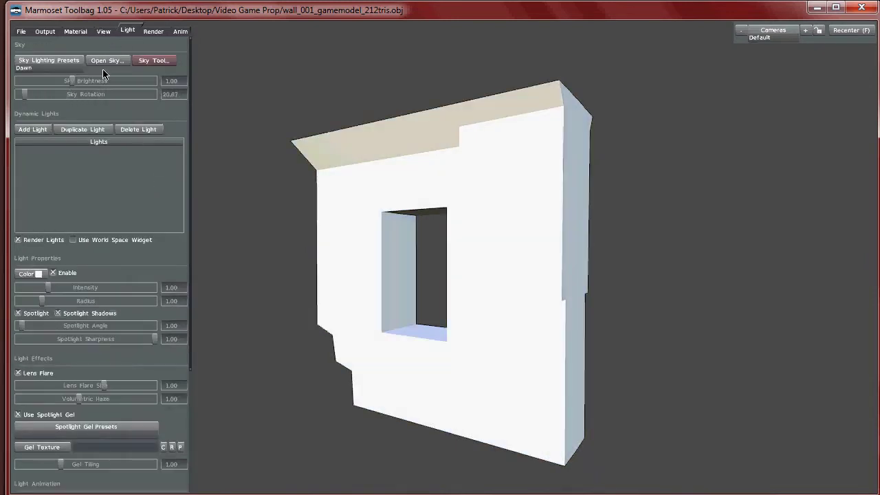
mouse_move(108, 94)
mouse_down()
mouse_move(77, 99)
mouse_move(137, 97)
mouse_move(76, 99)
mouse_move(122, 104)
mouse_up()
drag(53, 100, 21, 97)
mouse_move(66, 81)
mouse_down()
mouse_move(121, 79)
mouse_move(44, 81)
mouse_move(82, 87)
mouse_up()
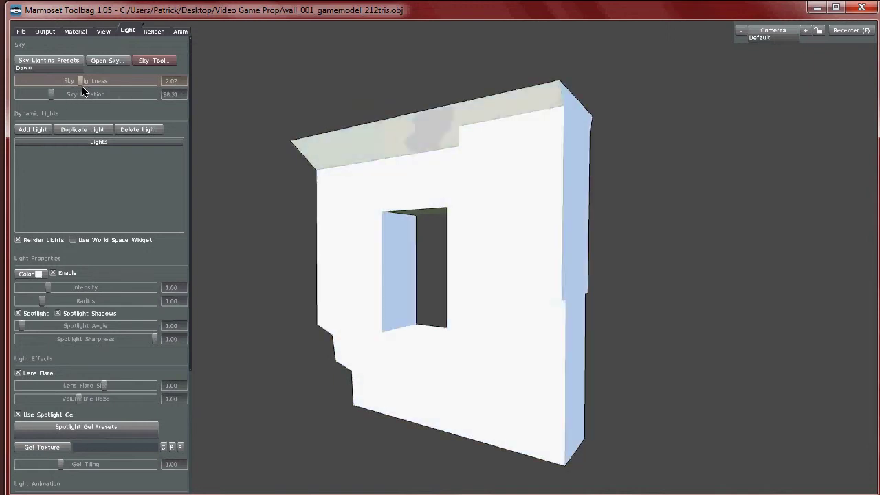
- Try the Night, Sunlight and Sunset sky lighting presets on the wall, and restore the Dawn preset
click(48, 61)
click(31, 91)
click(48, 61)
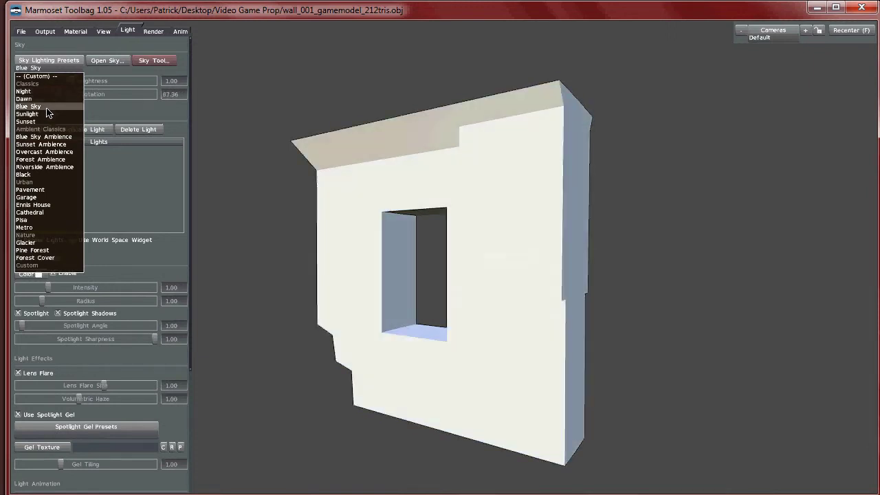
click(46, 114)
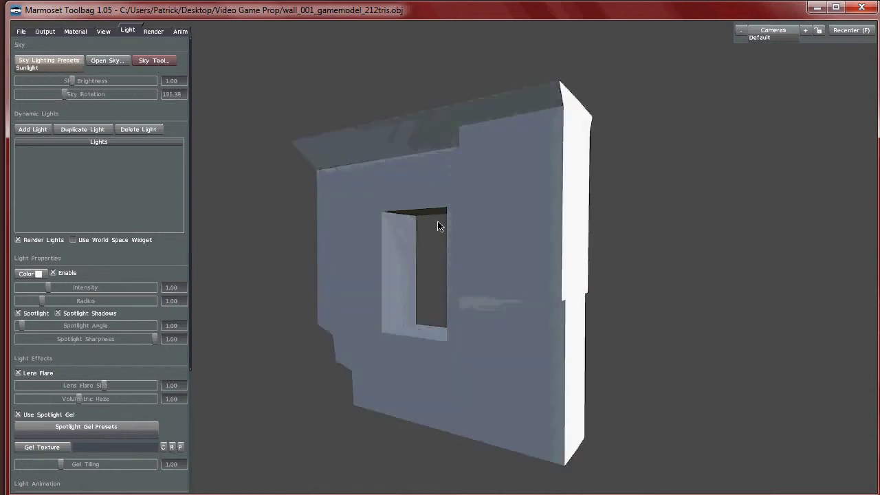
click(36, 62)
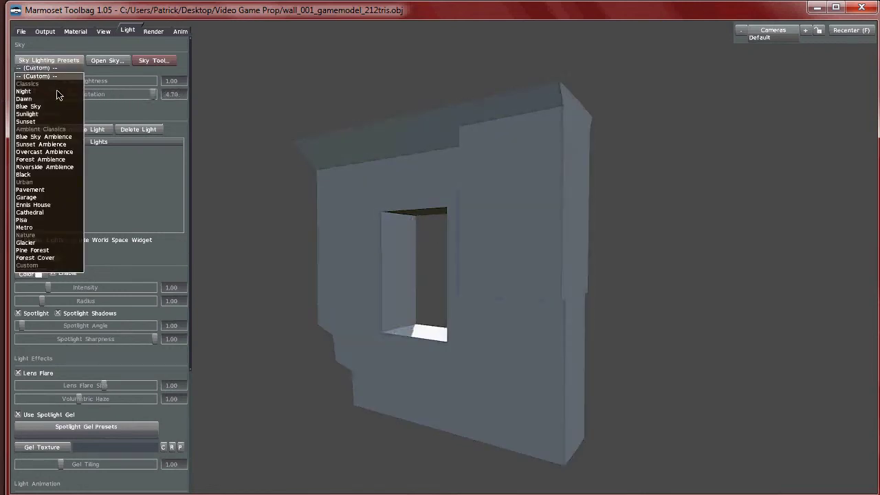
click(31, 121)
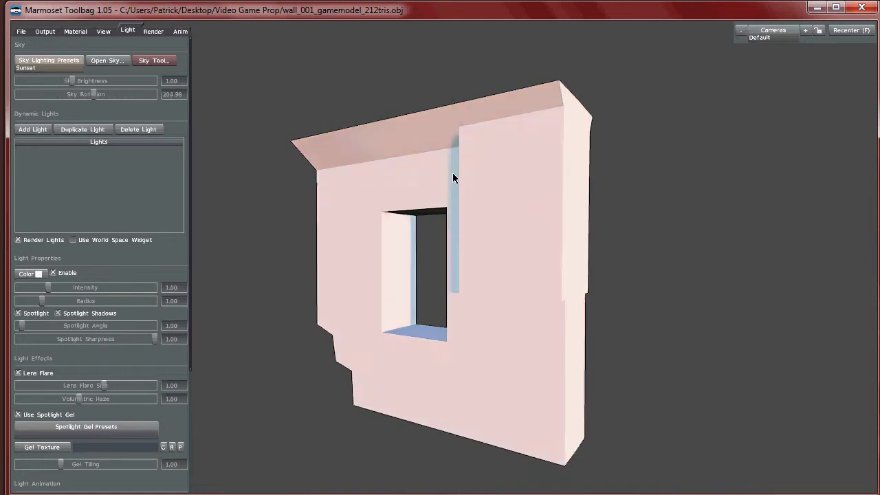
click(48, 61)
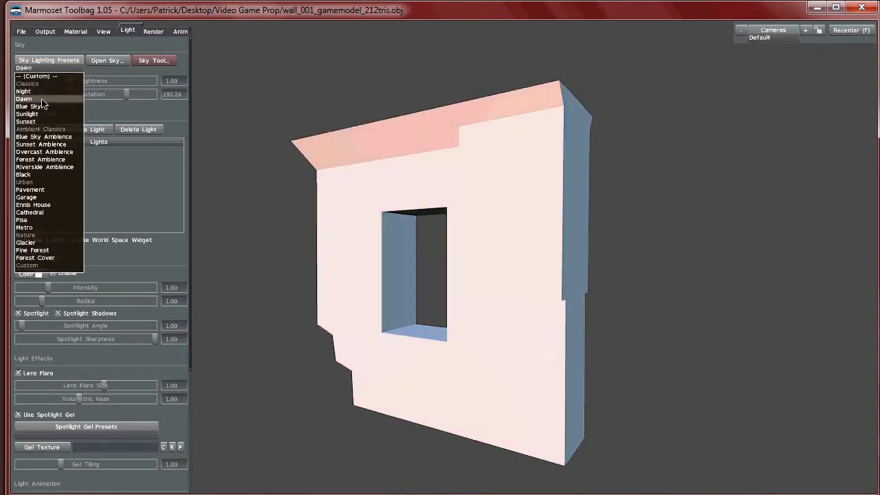
click(42, 100)
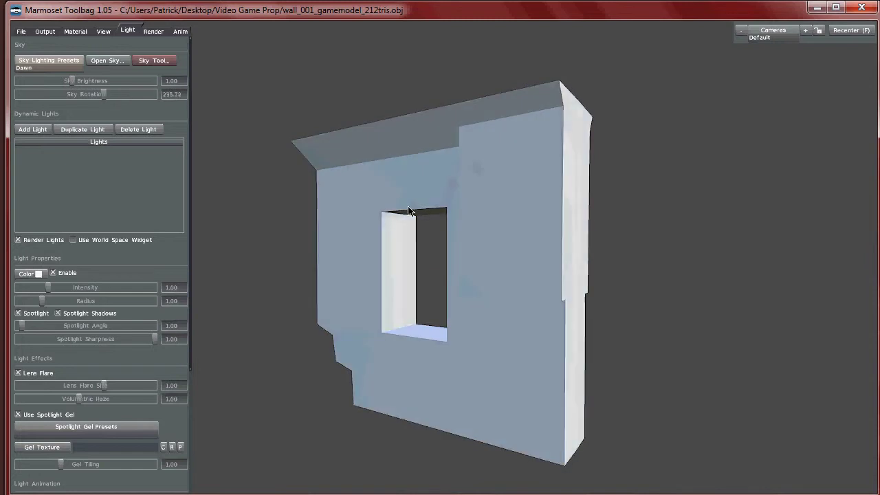
- Toggle shadows and ambient occlusion in the render settings to compare their effect on the wall
click(153, 30)
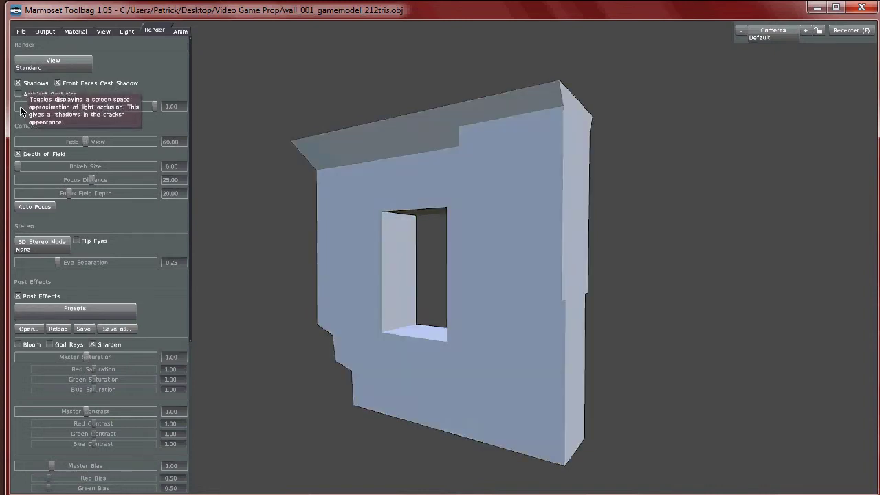
click(18, 94)
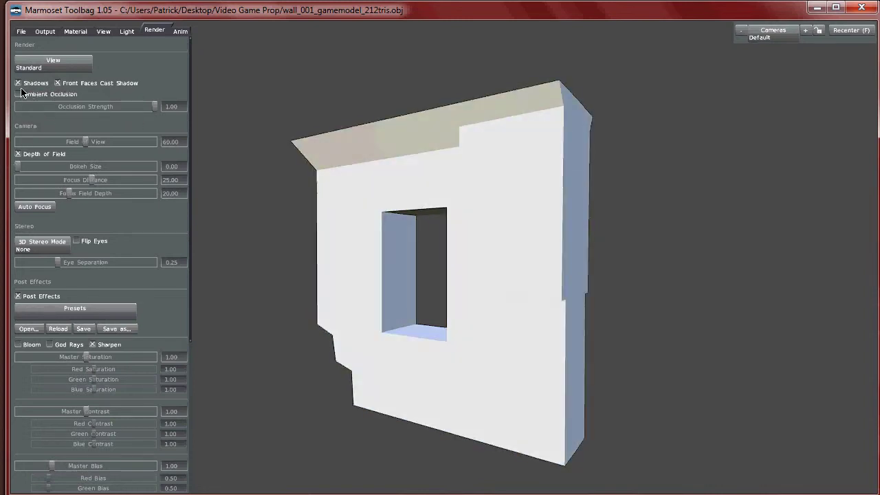
click(19, 83)
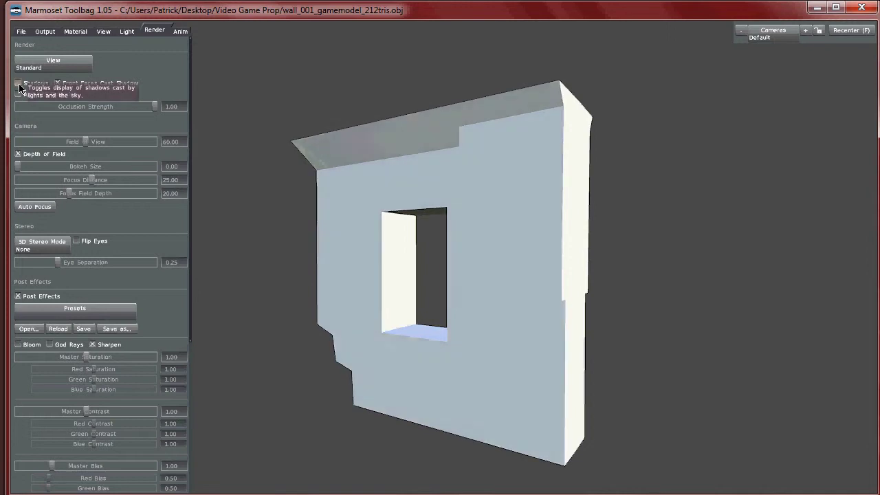
click(18, 83)
click(19, 94)
mouse_move(388, 328)
shift+mouse_down()
mouse_move(377, 323)
mouse_move(394, 331)
shift+mouse_up()
click(18, 94)
- Clear the sky turntable rate to stop the sky from rotating
click(180, 32)
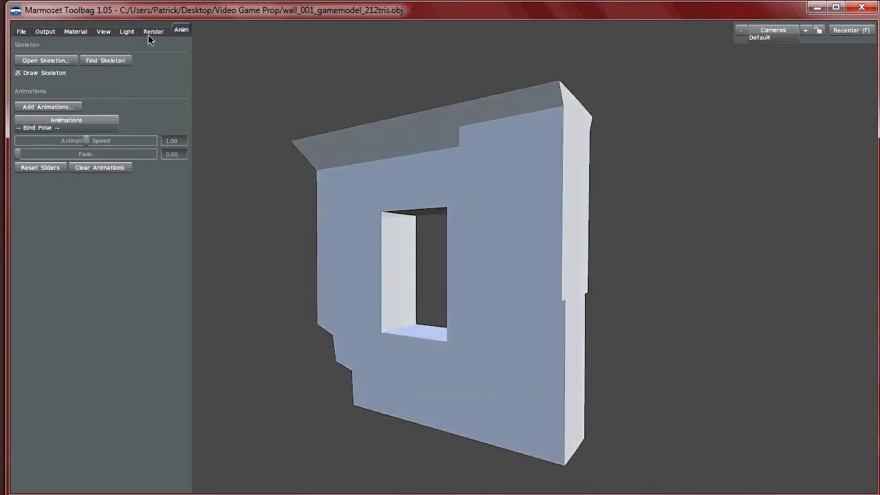
click(150, 32)
click(104, 32)
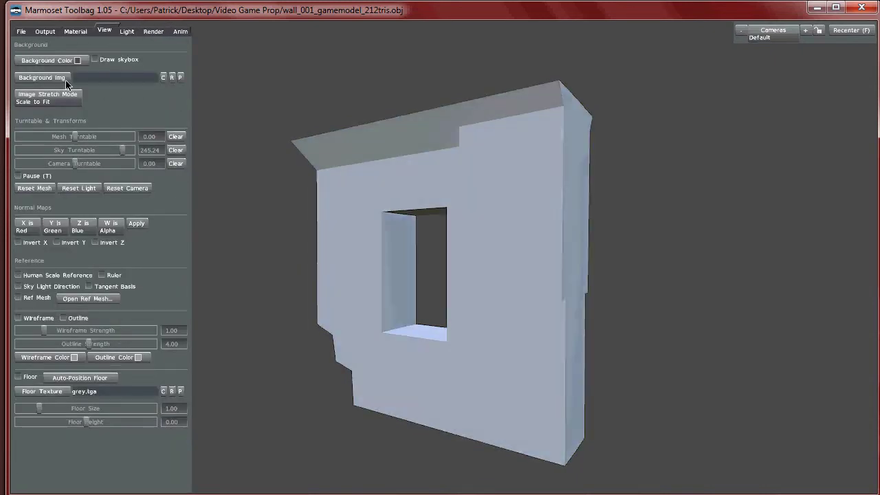
click(177, 150)
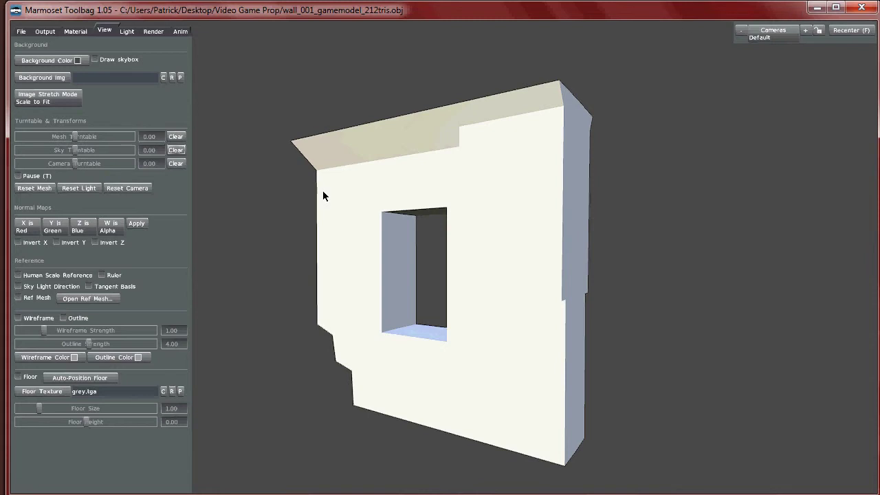
- Launch nDo2 x64 and arrange its main window above the 3D preview cube over the Photoshop workspace
click(3, 493)
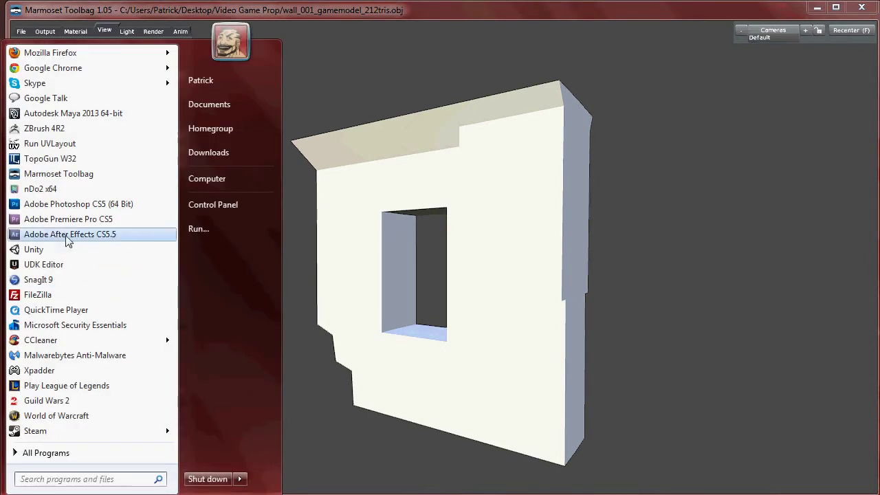
click(54, 189)
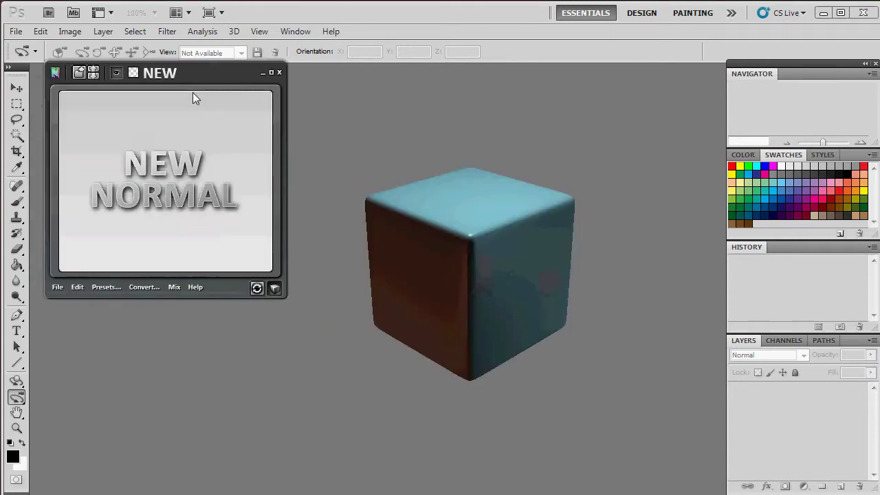
mouse_move(203, 83)
mouse_down()
mouse_move(216, 69)
mouse_move(186, 92)
mouse_move(181, 87)
mouse_move(197, 88)
mouse_up()
drag(508, 240, 169, 360)
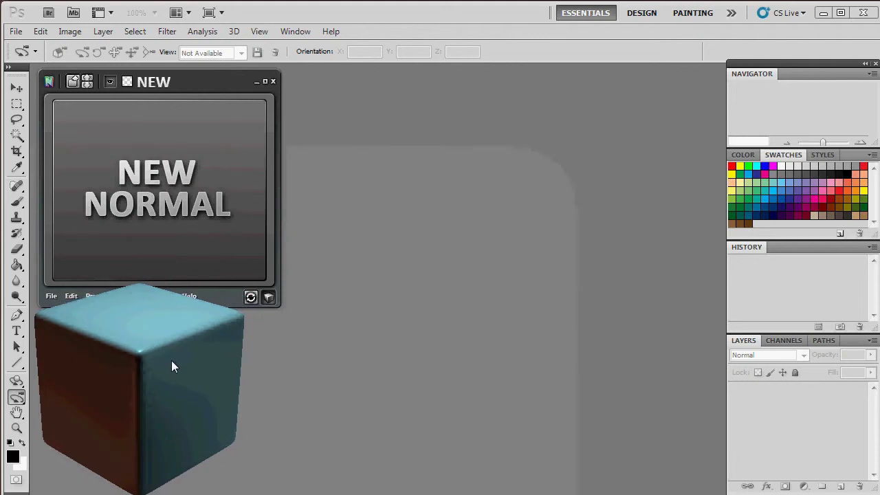
click(183, 170)
drag(200, 81, 194, 49)
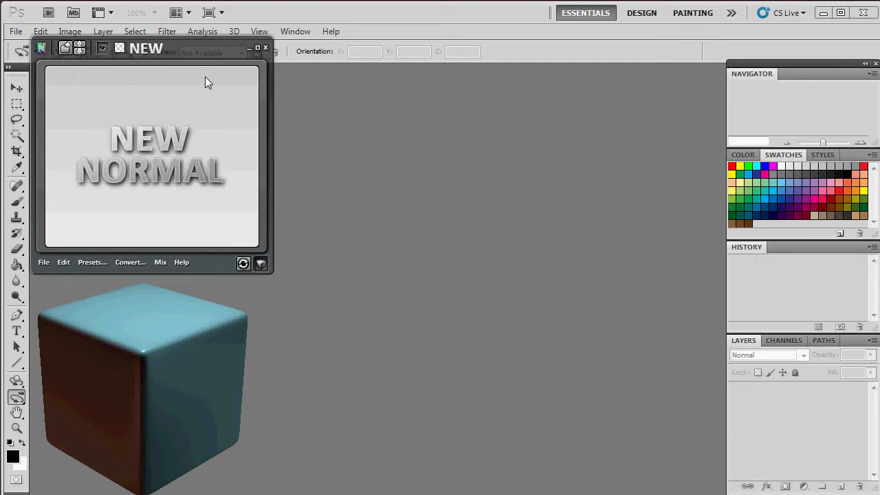
click(171, 177)
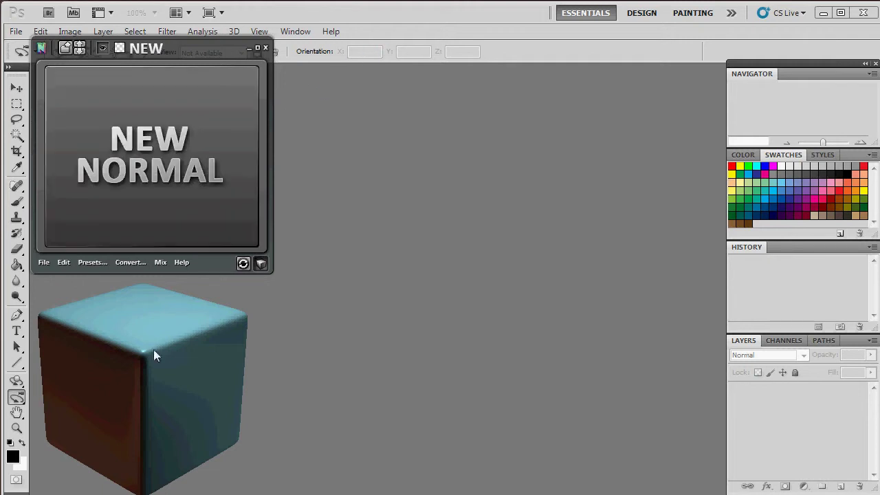
- Examine the nDo2 preview cube from different angles and zoom levels
mouse_move(138, 378)
mouse_down()
mouse_move(124, 384)
mouse_move(153, 352)
mouse_move(196, 371)
mouse_move(192, 362)
mouse_move(208, 349)
mouse_move(149, 369)
mouse_move(124, 391)
mouse_move(222, 360)
mouse_move(245, 375)
mouse_move(102, 392)
mouse_move(202, 361)
mouse_up()
drag(205, 407, 198, 390)
scroll(172, 364, down, 2)
scroll(172, 364, up, 5)
scroll(172, 365, up, 1)
scroll(172, 365, down, 2)
scroll(172, 364, up, 2)
scroll(172, 365, down, 1)
scroll(171, 364, down, 1)
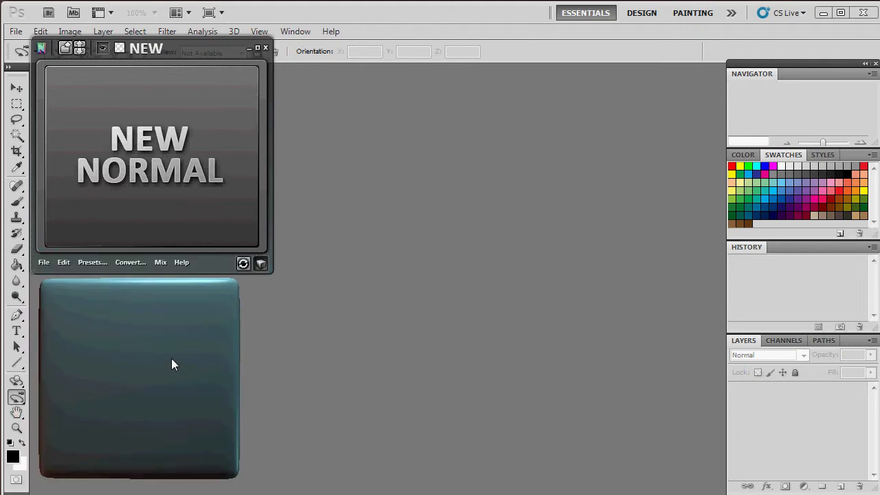
- Minimize nDo2 and open wall_001_texture_chapter_5.psd from the Textures folder in Photoshop
click(249, 49)
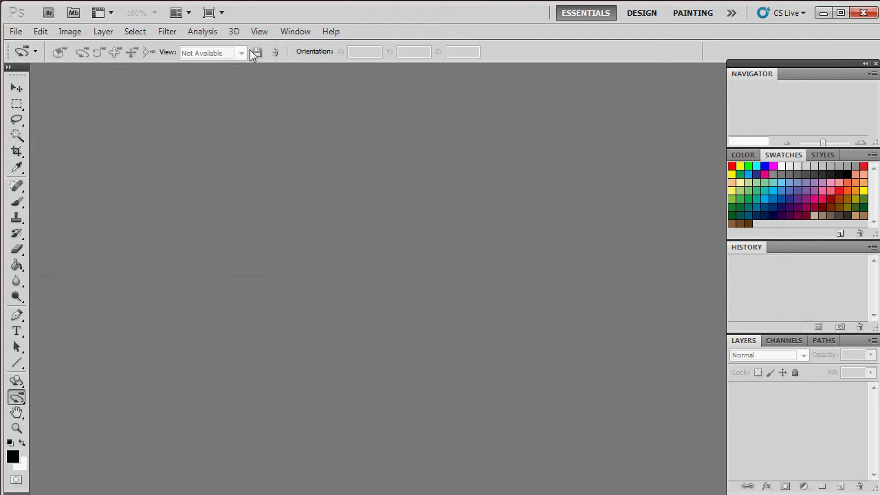
click(15, 31)
click(27, 59)
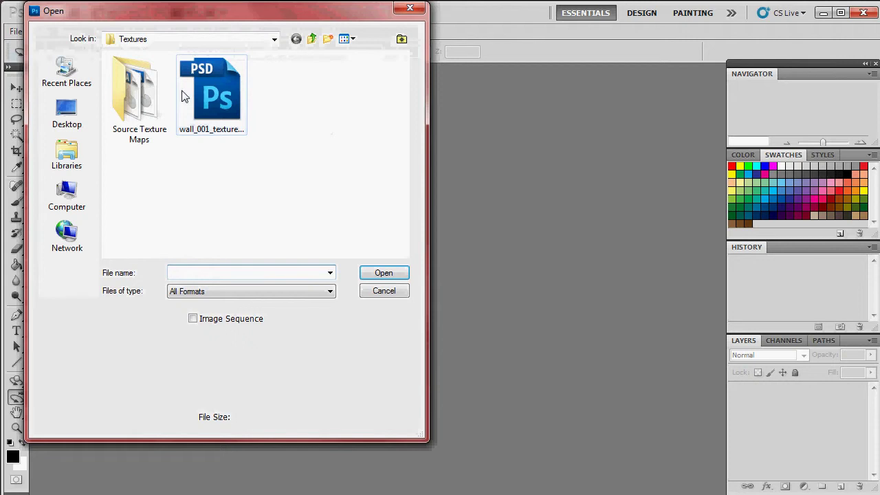
click(218, 95)
click(380, 272)
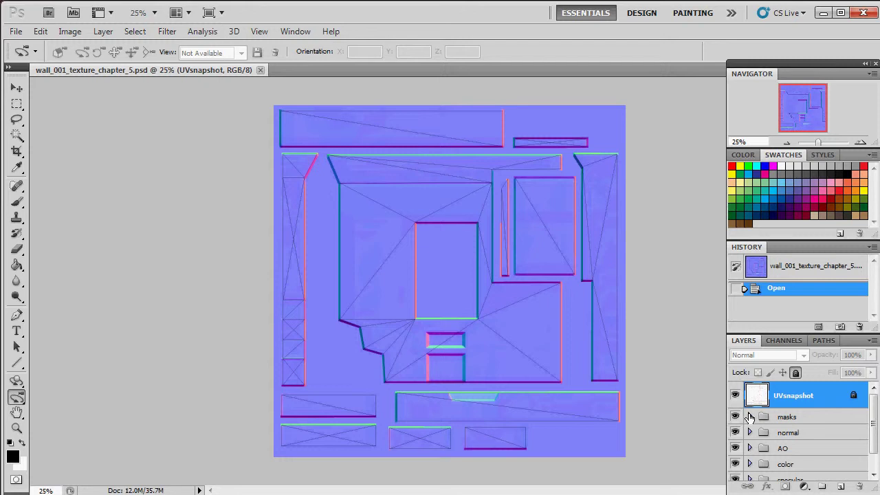
- Hide the normal group and add a new layer named "base mask" inside the masks group
click(735, 432)
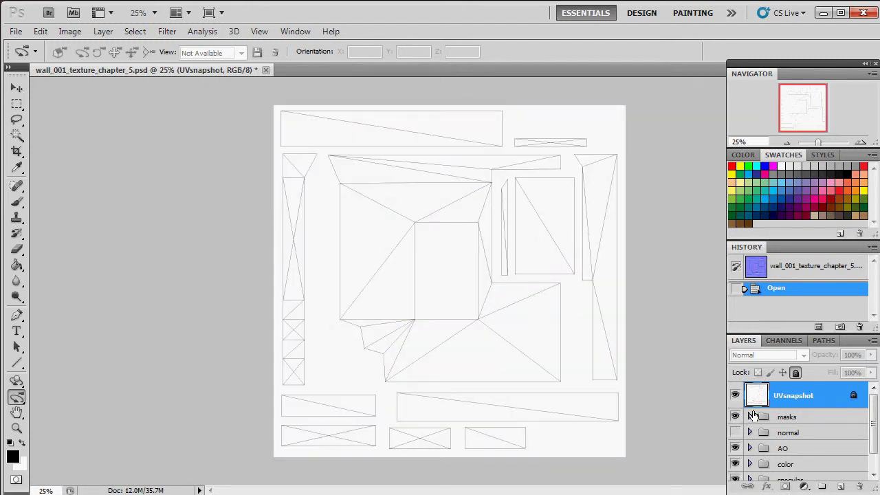
click(763, 418)
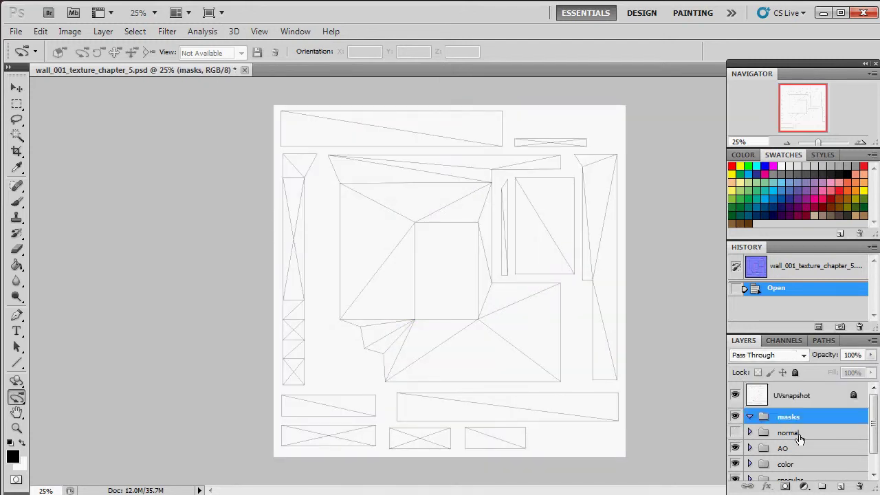
click(842, 486)
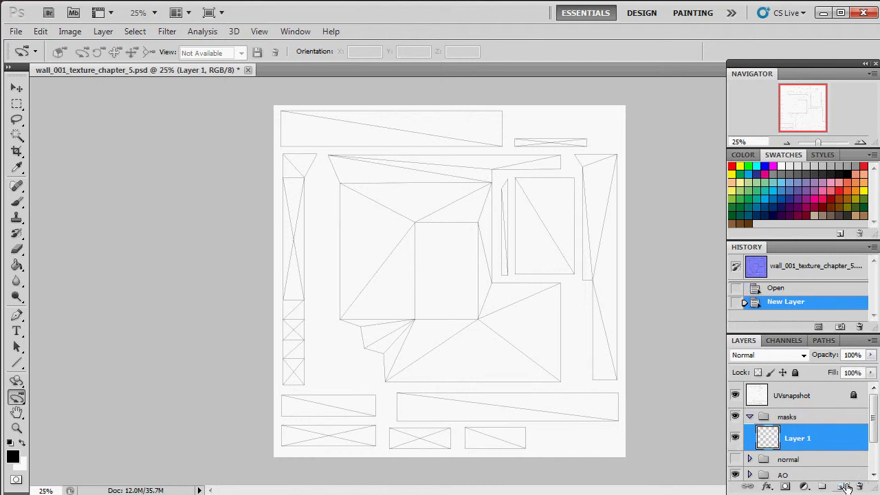
double_click(796, 438)
text(base mask)
key(Return)
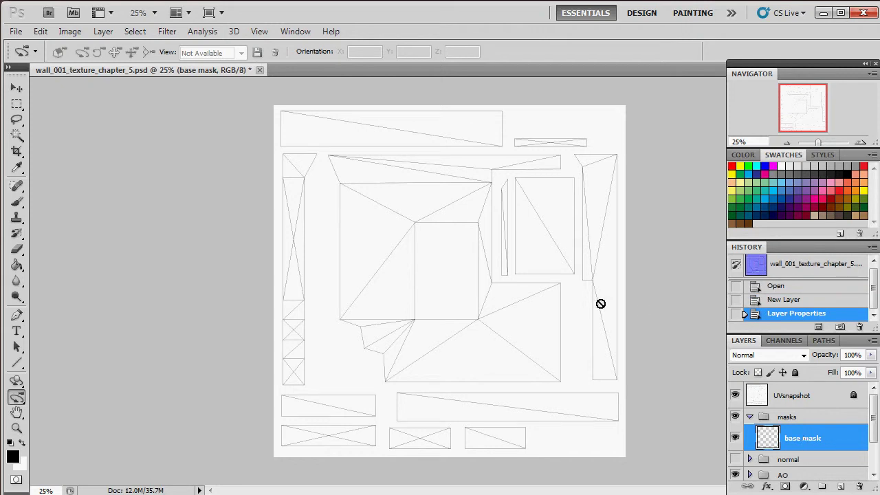
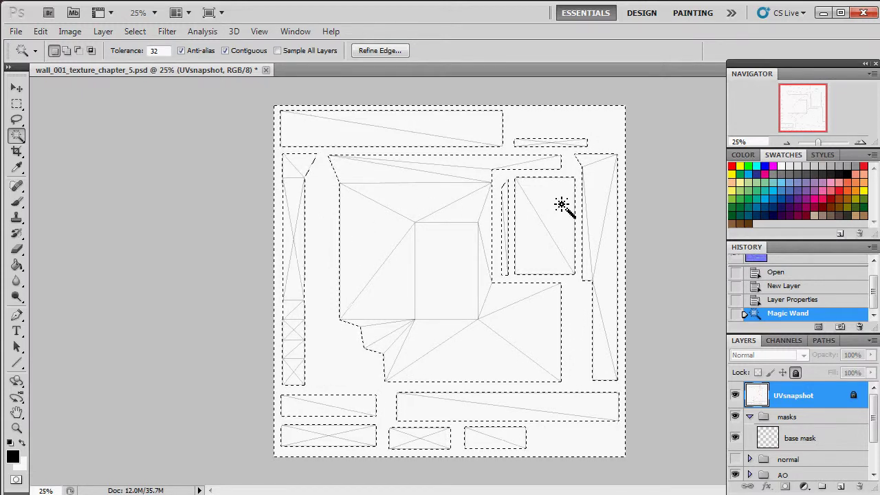
- With the base mask layer active, contract the selection of the area outside the UV shells by 8 pixels
click(832, 445)
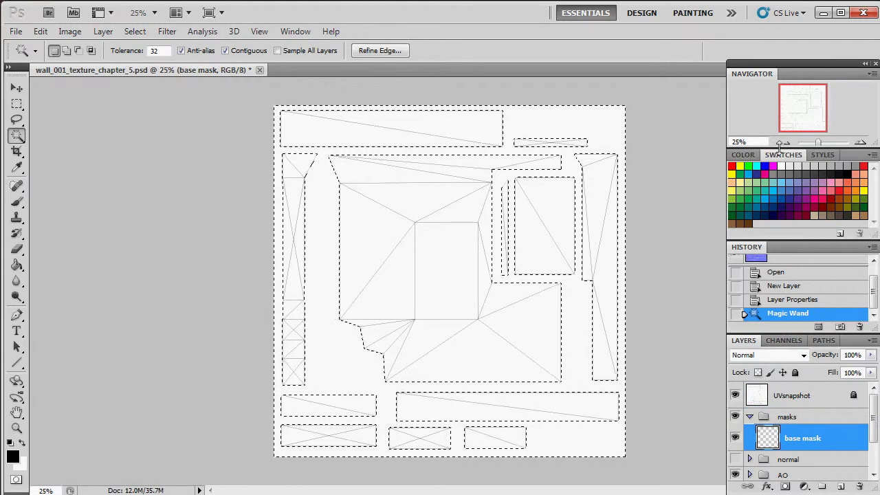
drag(817, 143, 821, 141)
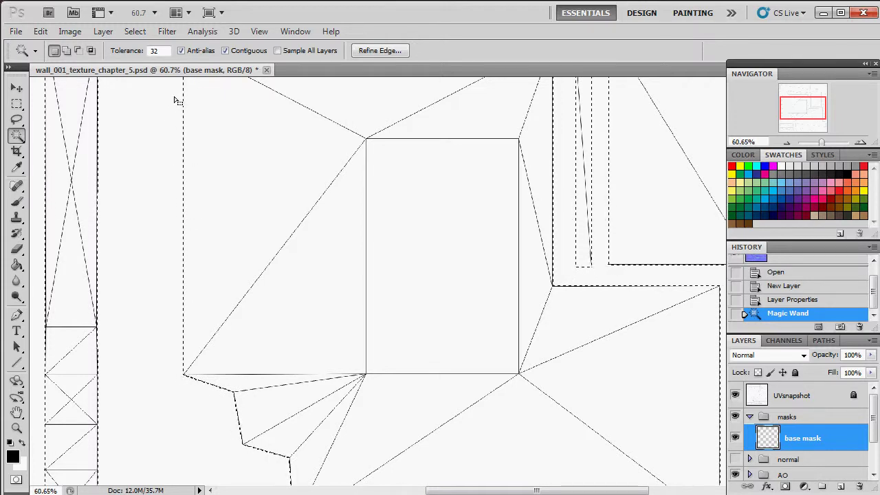
click(137, 32)
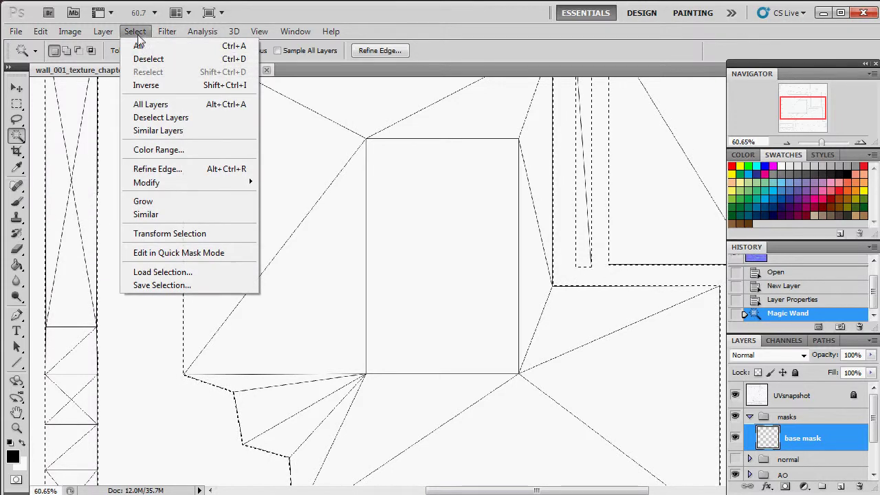
mouse_move(191, 188)
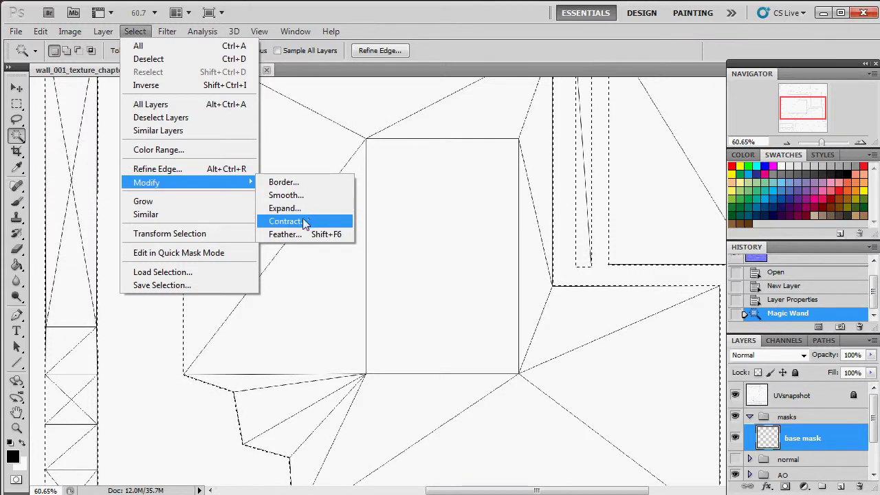
mouse_move(250, 182)
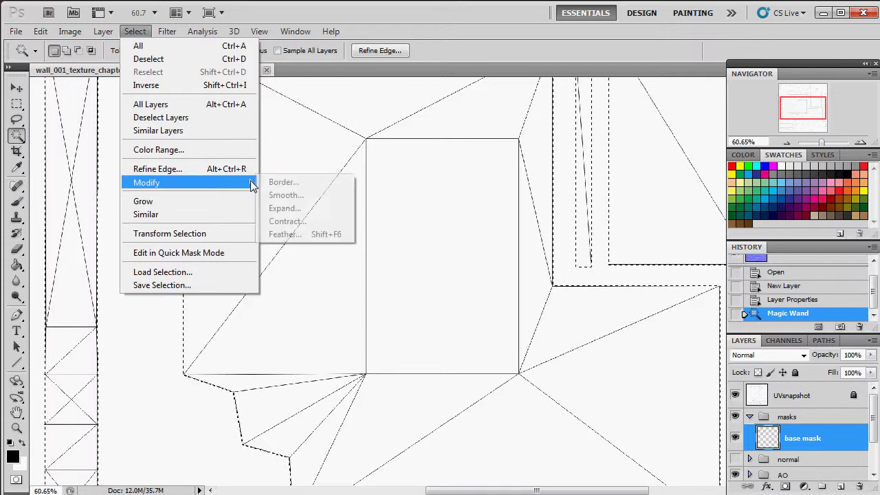
click(307, 224)
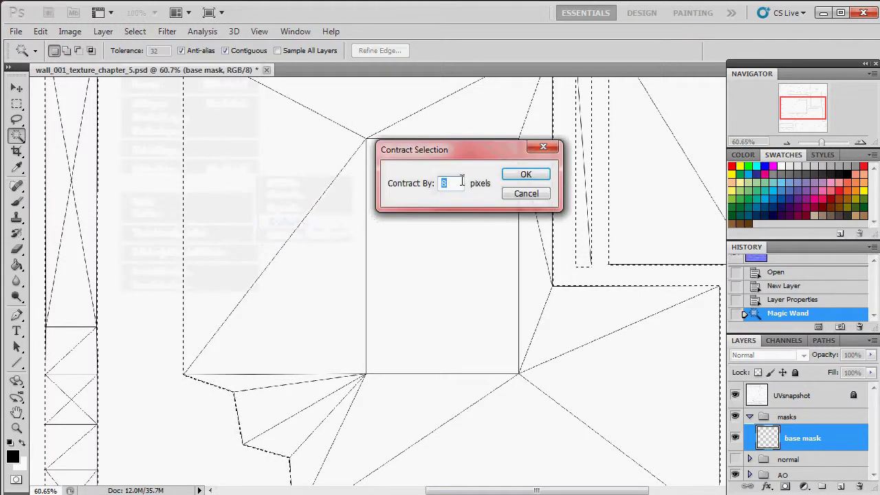
text(8)
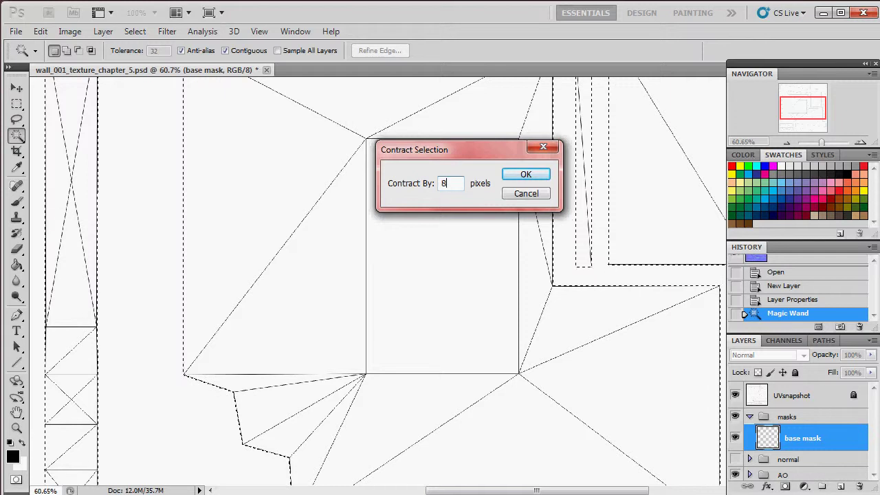
click(528, 176)
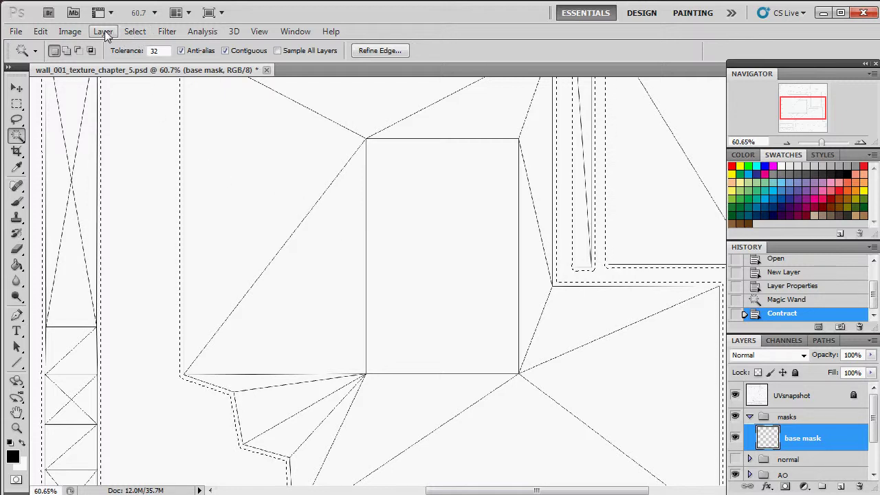
- Invert the selection, fill the UV shell areas with black on the base mask layer, and deselect
click(134, 32)
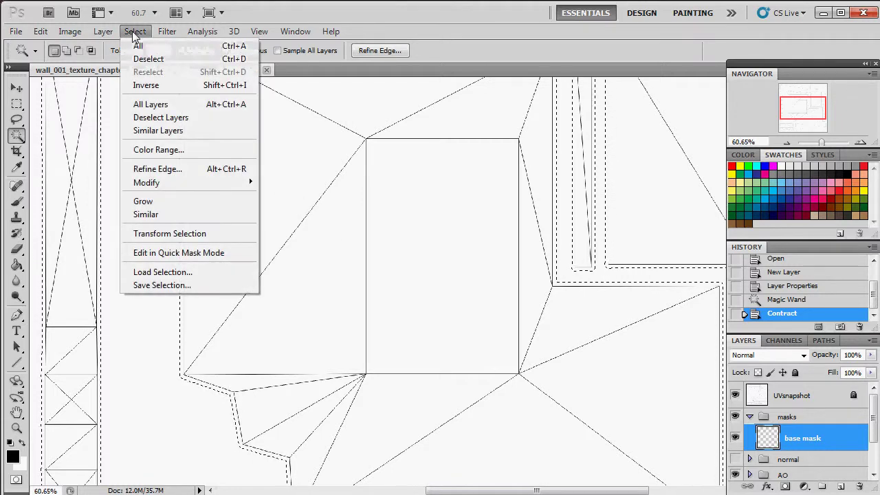
click(175, 84)
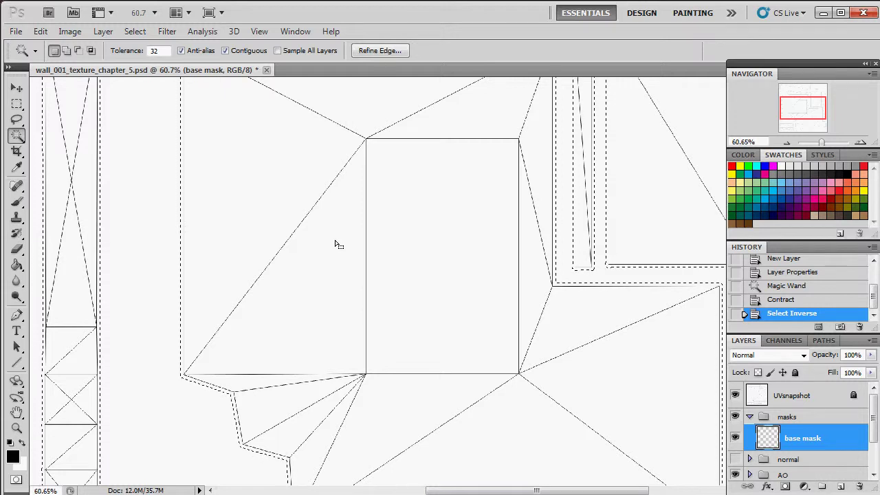
key(alt+BackSpace)
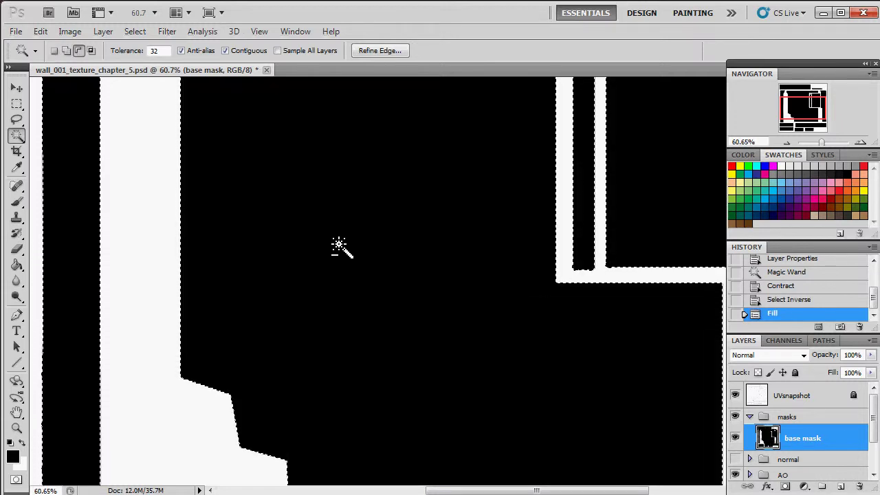
drag(820, 141, 819, 147)
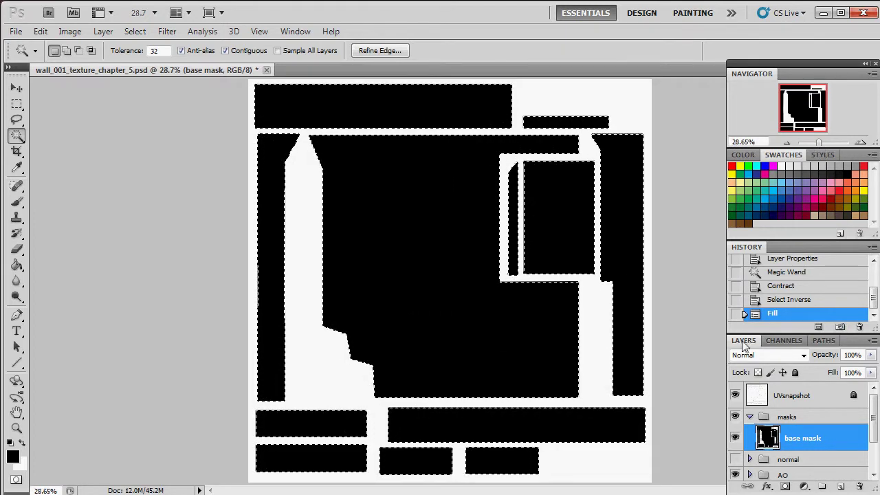
key(ctrl+d)
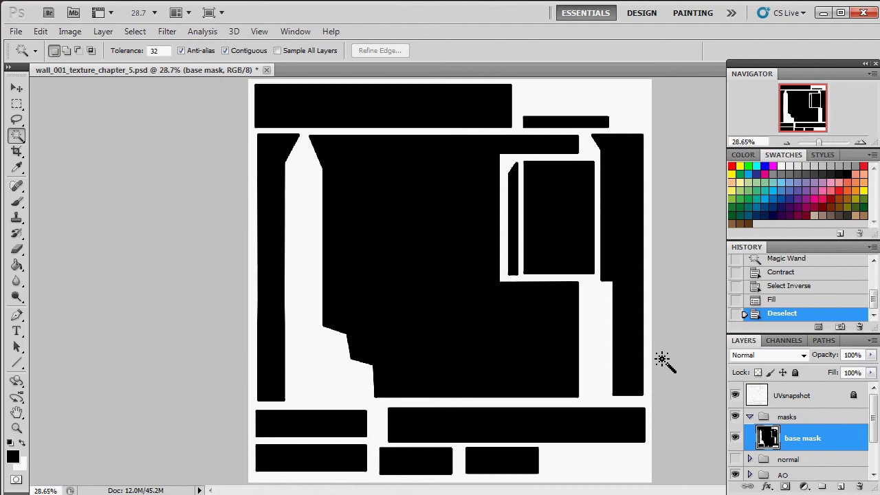
- Load the base mask's outline as a selection, hide the layer to compare it with the UV snapshot, and deselect
ctrl+click(767, 440)
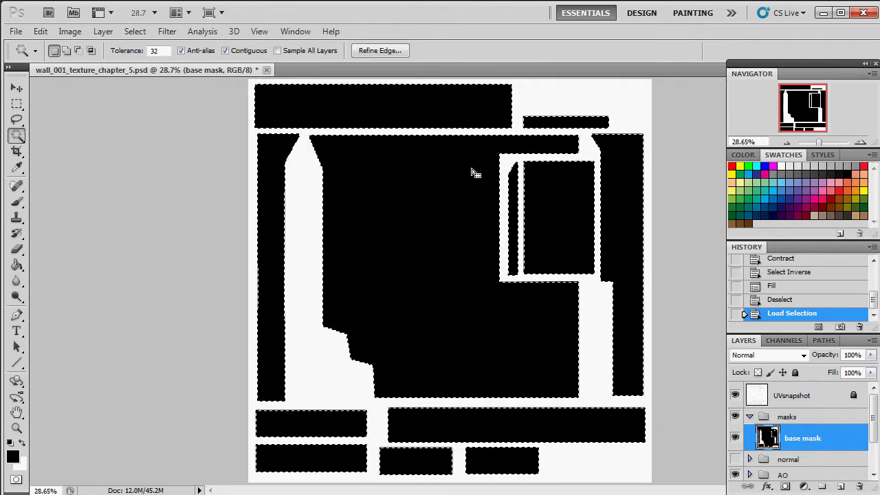
click(735, 439)
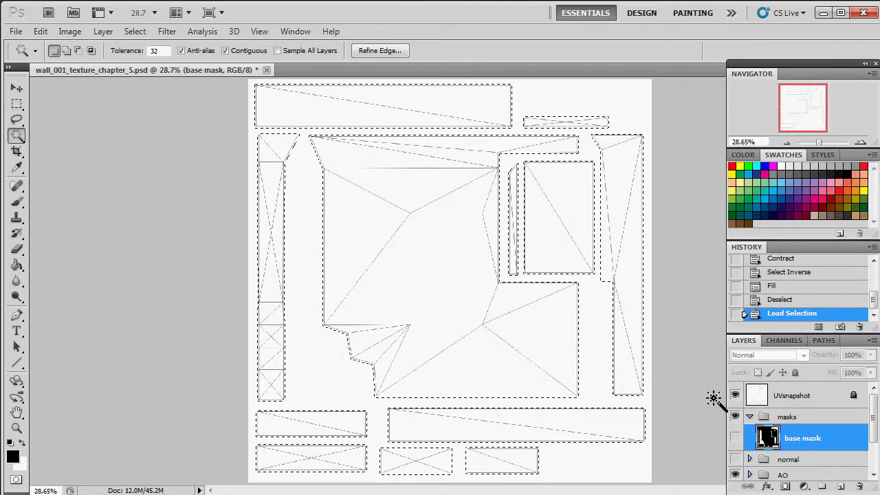
click(790, 396)
key(ctrl+d)
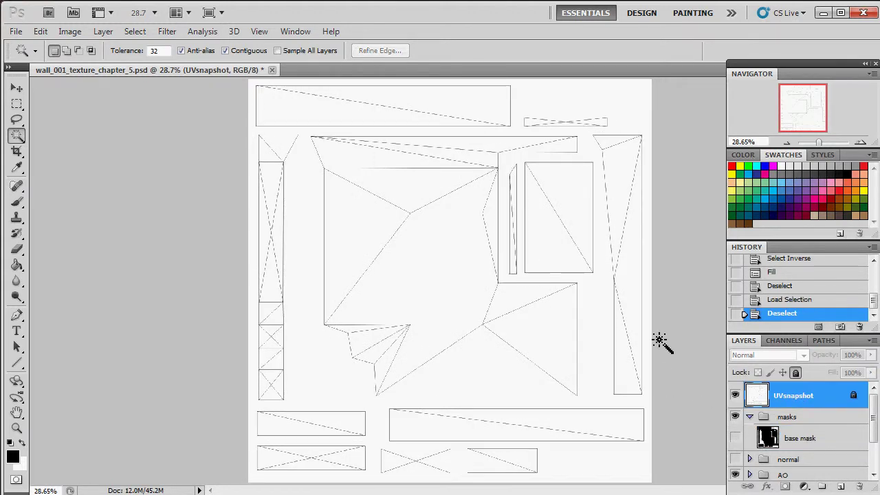
- Reload the base mask's outline as a selection and examine its padding around the UV shells up close
click(776, 441)
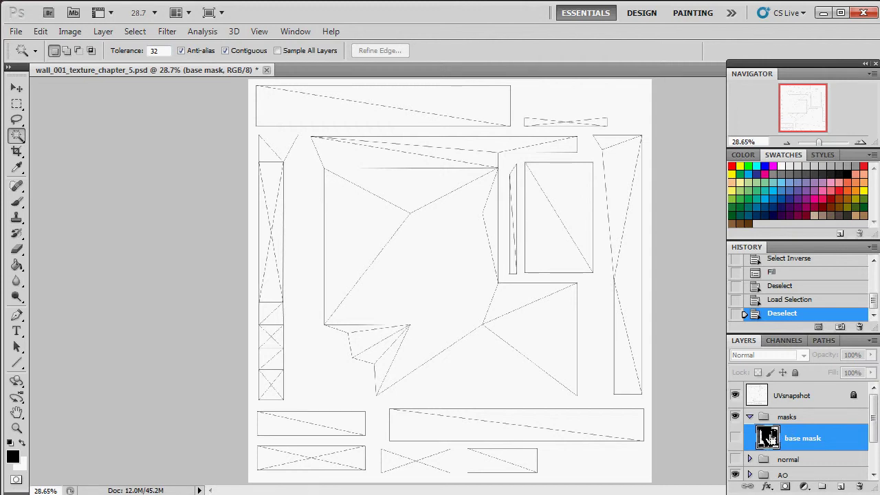
ctrl+click(767, 437)
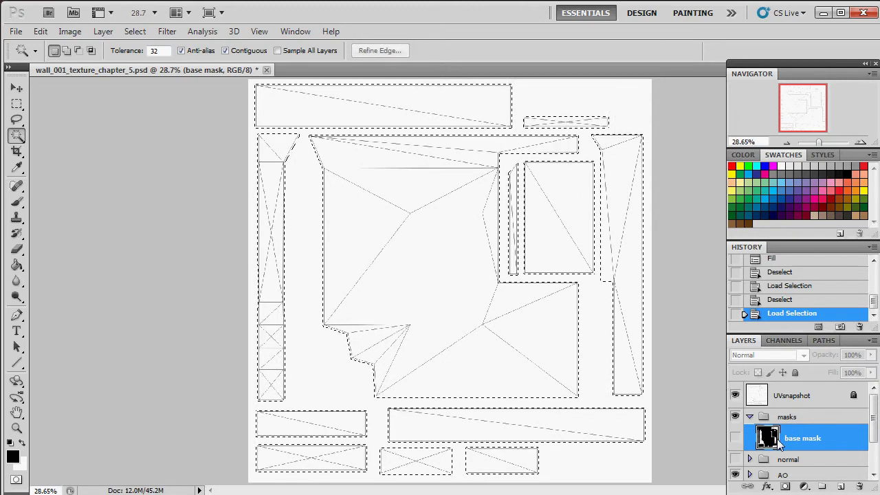
click(823, 141)
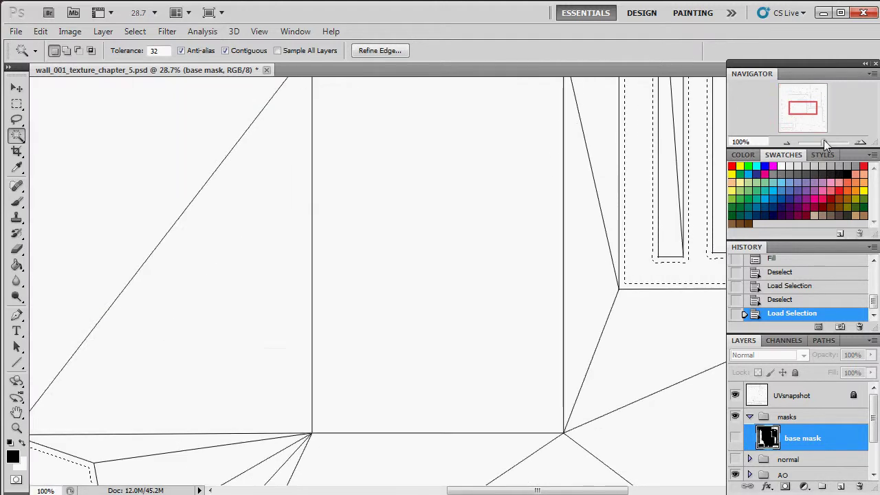
drag(821, 139, 821, 139)
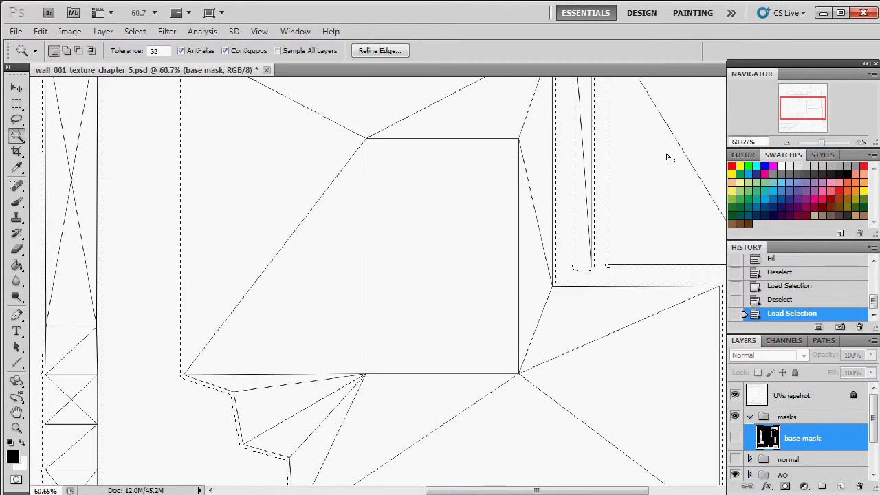
scroll(491, 203, up, 5)
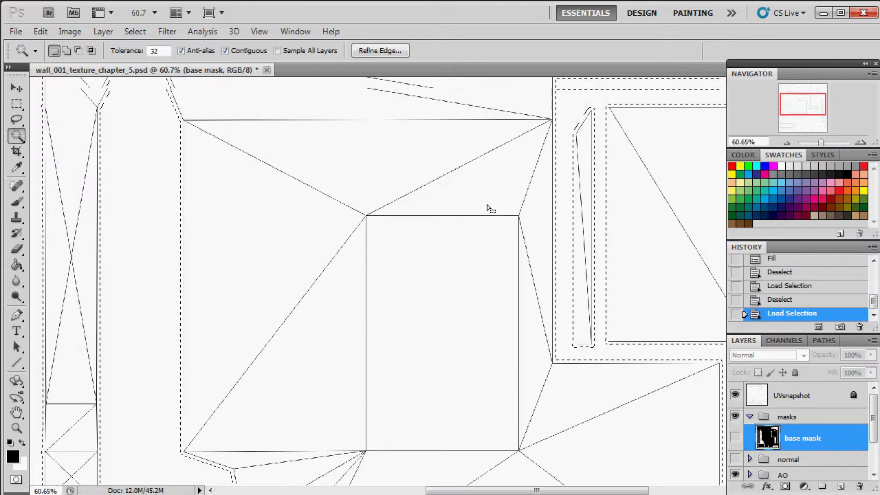
scroll(490, 221, up, 2)
click(822, 142)
drag(822, 142, 819, 148)
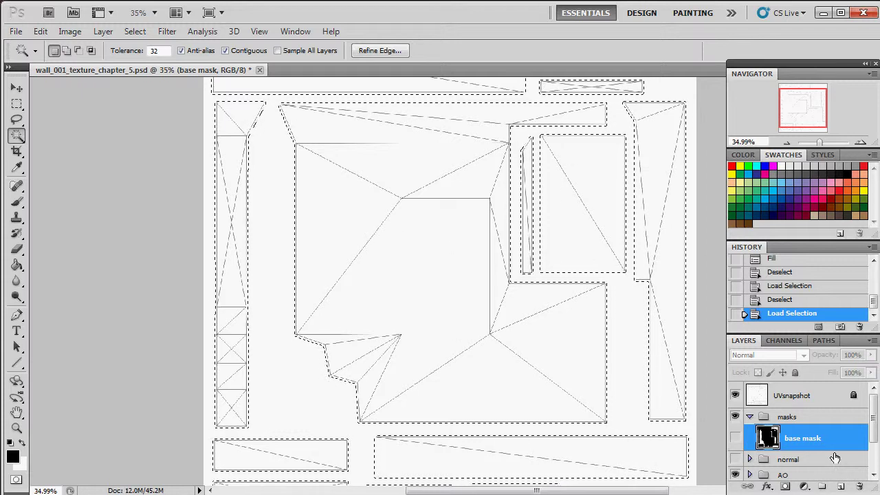
- Add a new layer named "front" below base mask in the masks group
click(841, 486)
drag(797, 440, 799, 466)
double_click(797, 466)
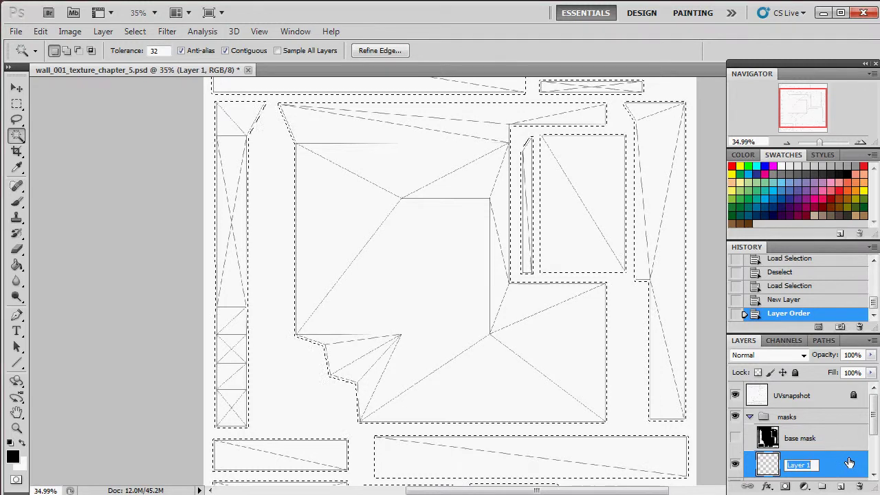
text(fl)
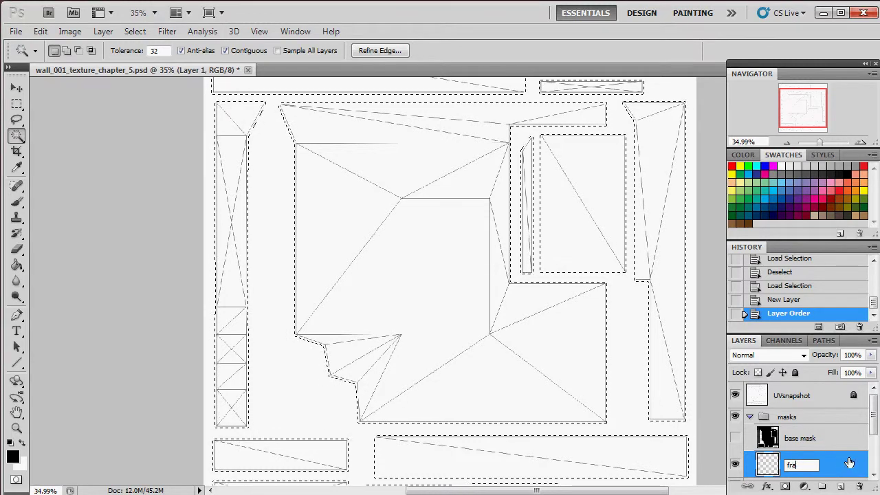
text(ont)
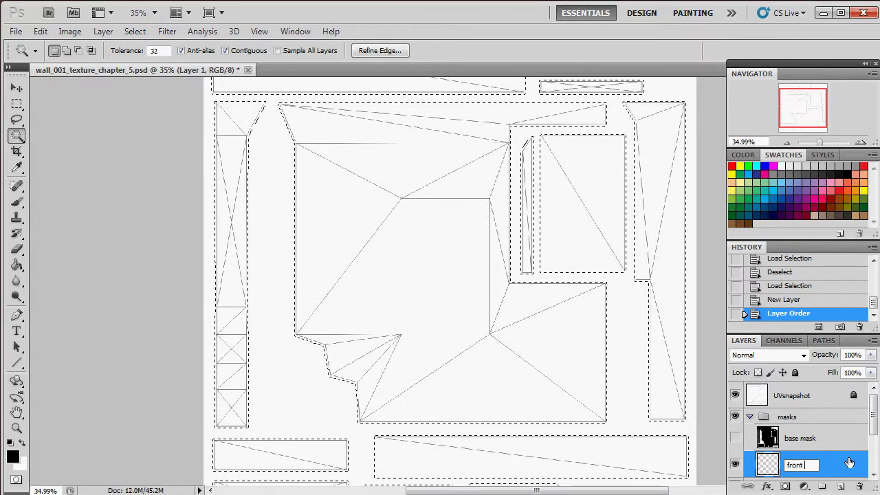
key(Return)
- Make the base mask layer active and visible, and clear the current selection
click(813, 438)
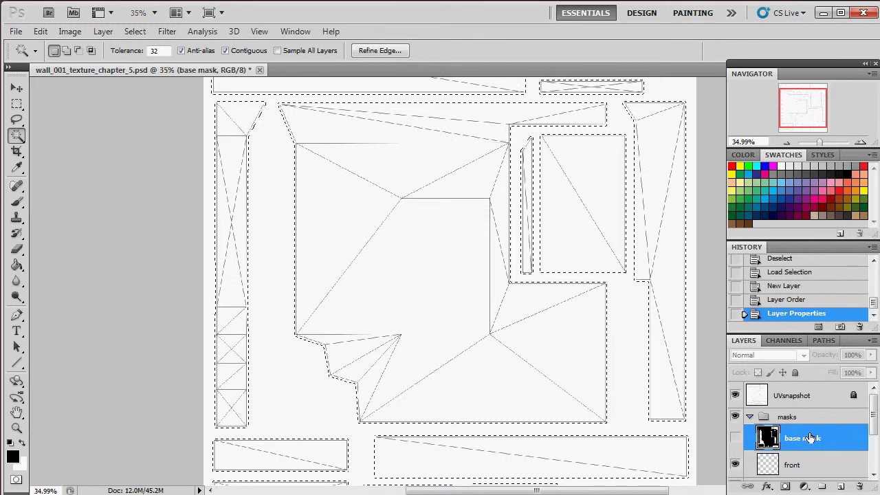
click(734, 438)
key(ctrl+d)
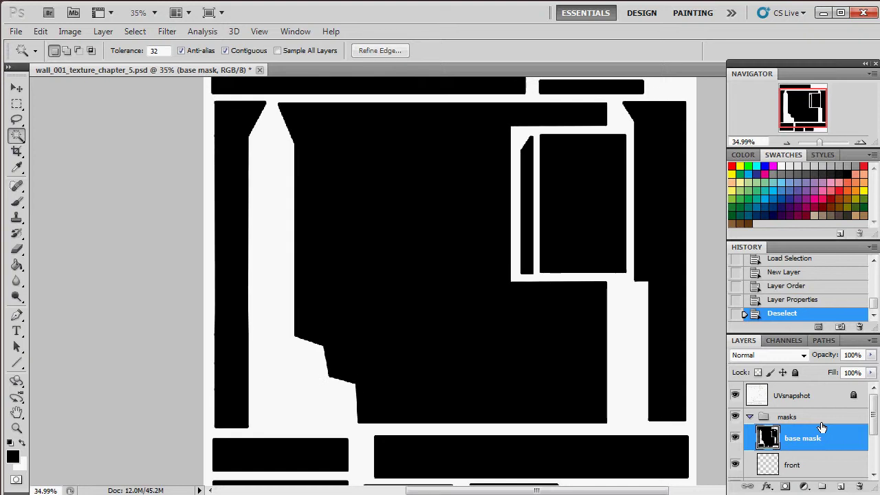
- Restore the last selection with Reselect and deselect it again
click(141, 32)
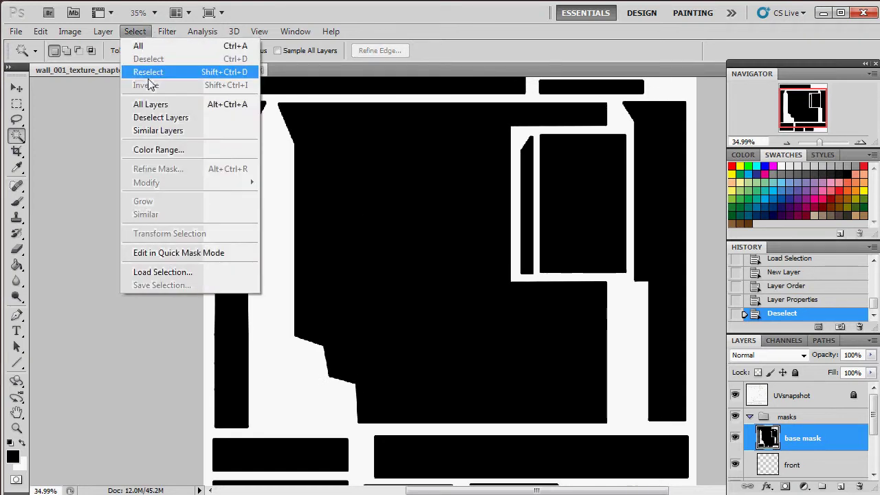
click(179, 71)
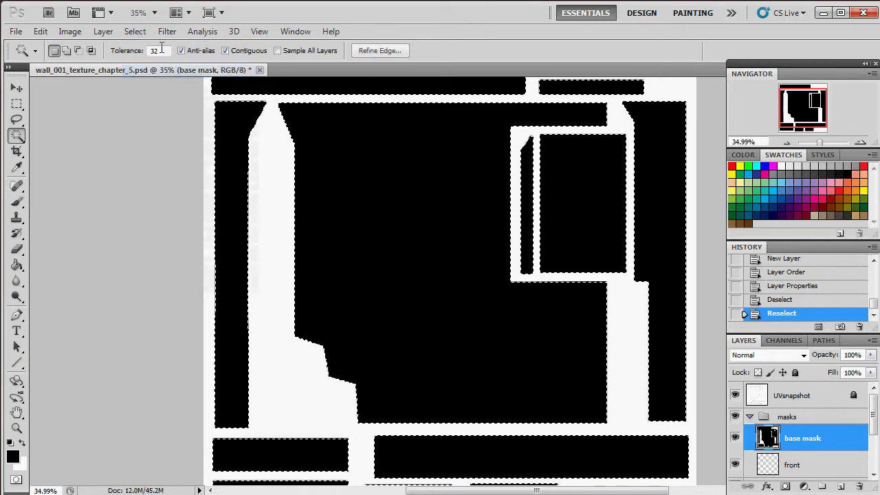
click(142, 35)
click(162, 60)
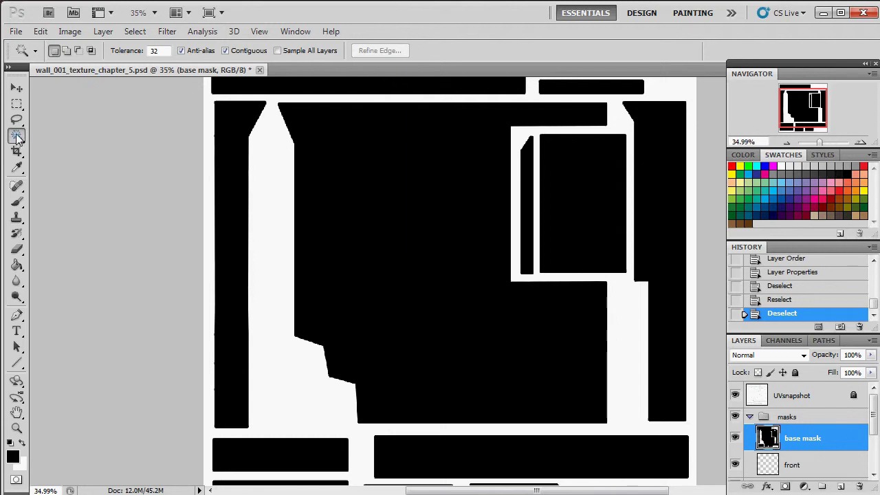
- Select the large front wall shell from base mask with the Magic Wand, fill it with red on the front layer, and hide base mask
click(415, 205)
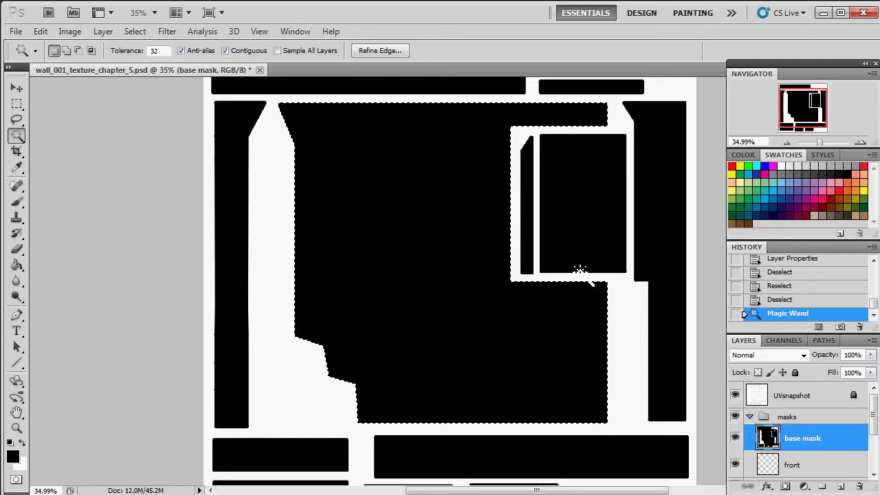
click(808, 465)
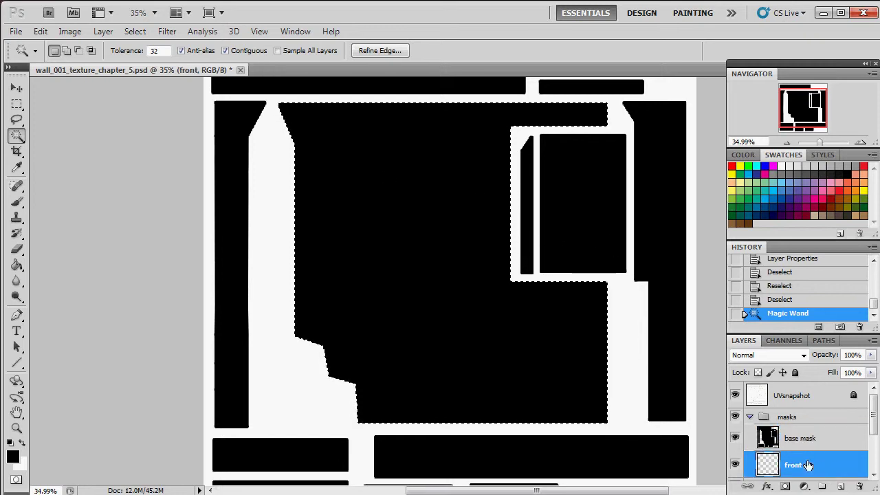
click(736, 439)
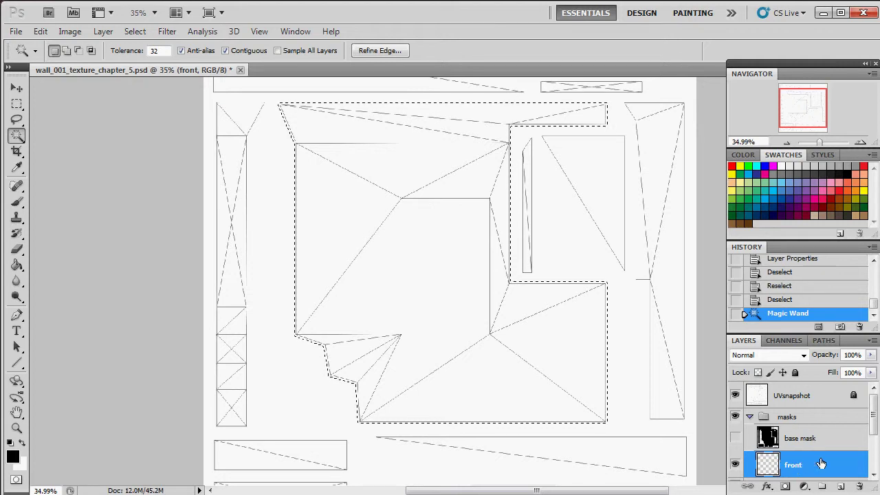
click(731, 166)
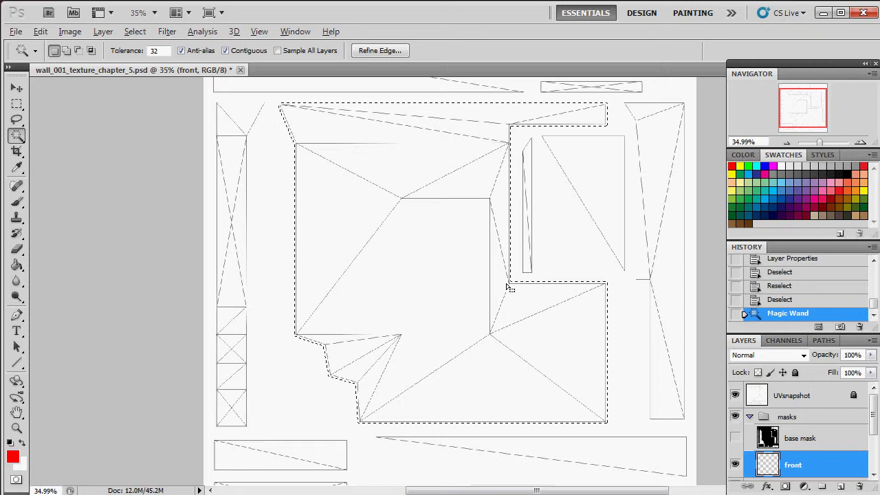
key(alt+BackSpace)
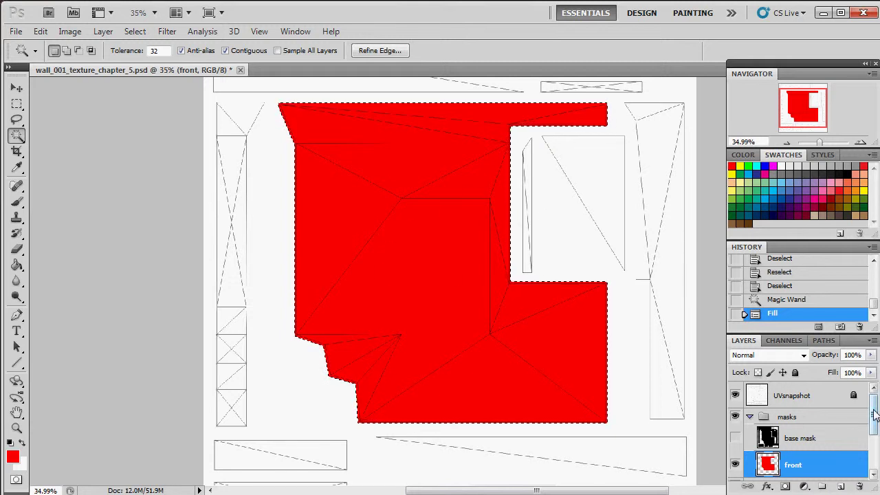
- Add a new layer above front, hide front, and make base mask visible and active
scroll(874, 413, down, 2)
click(840, 487)
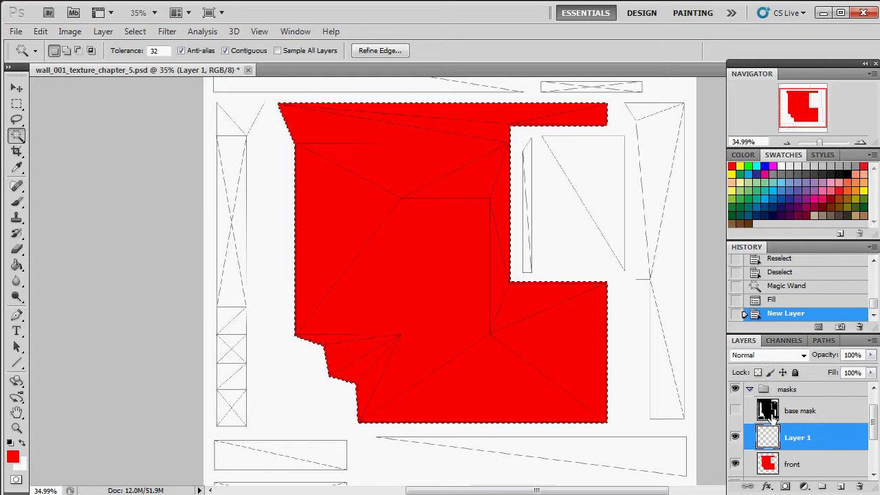
click(735, 464)
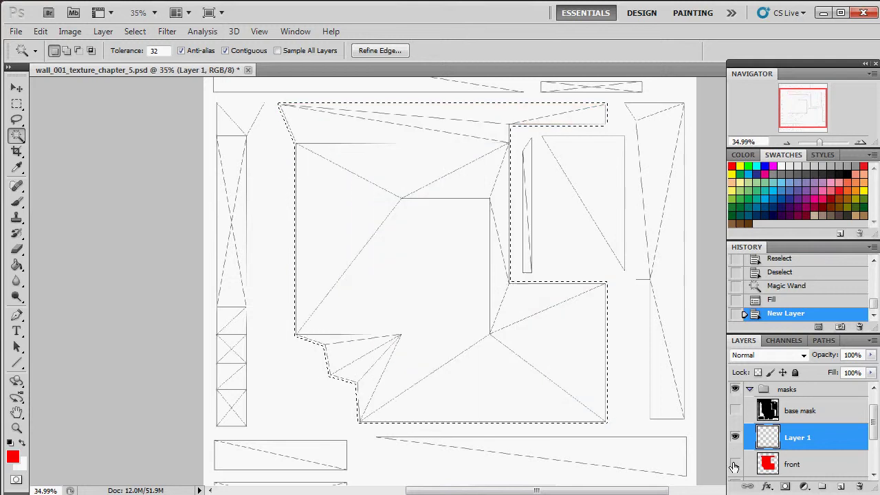
click(789, 469)
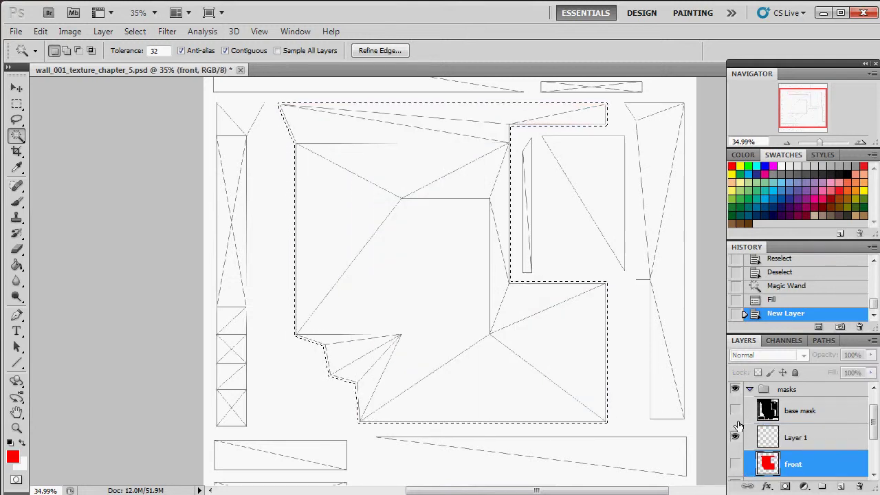
click(735, 409)
click(804, 412)
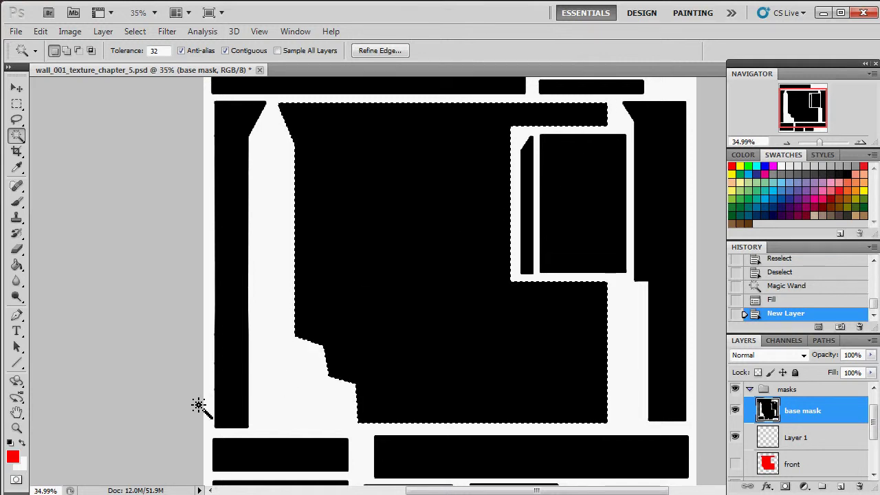
- Check the wall model in Marmoset Toolbag, return to Photoshop and clear the current selection
key(alt+Tab)
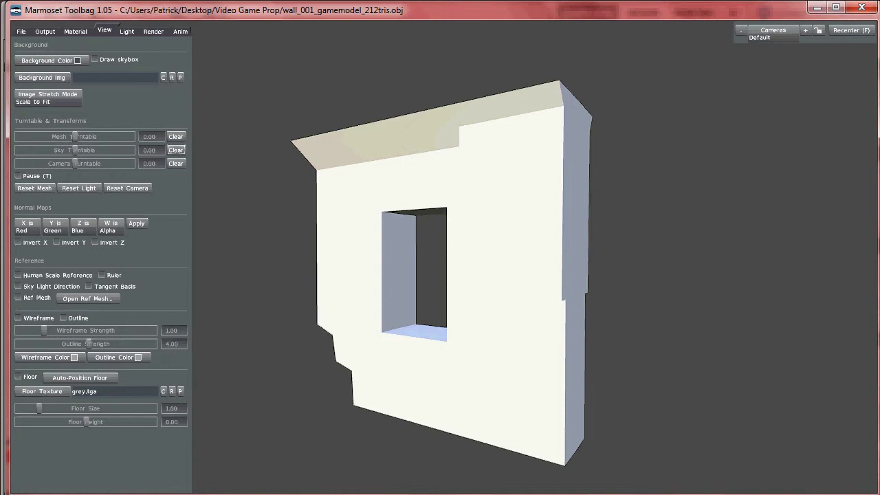
key(alt+Tab)
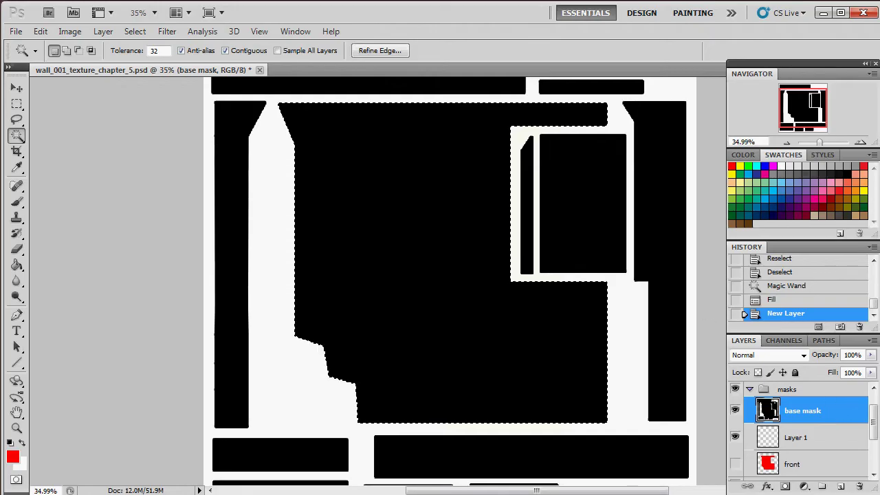
key(ctrl+d)
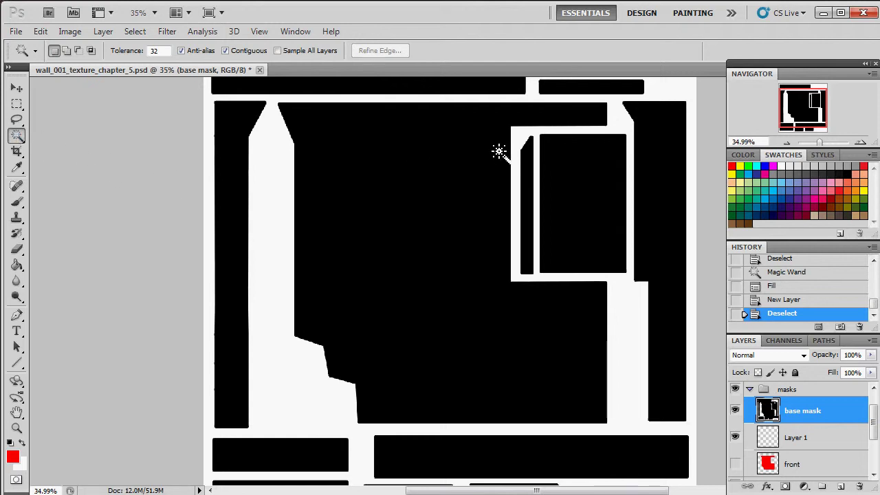
- Select base mask's tall shell at the texture's right edge, hide base mask, fill the selection yellow on Layer 1, and deselect
click(667, 177)
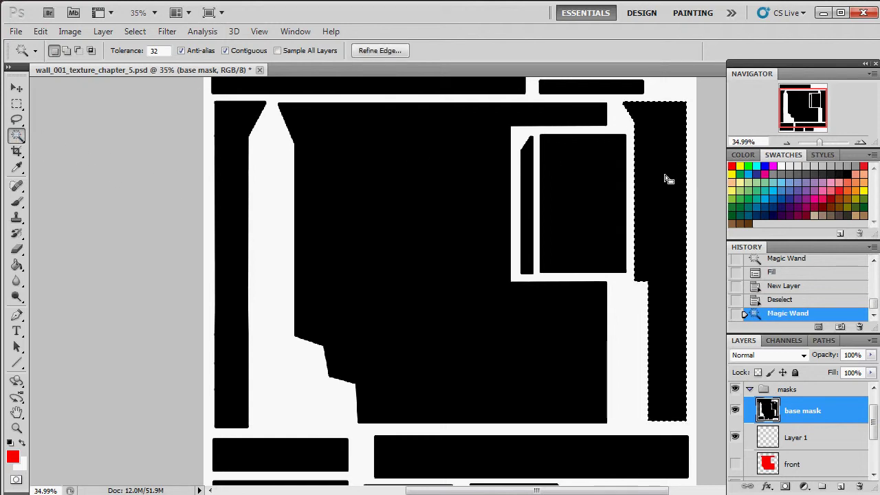
click(735, 410)
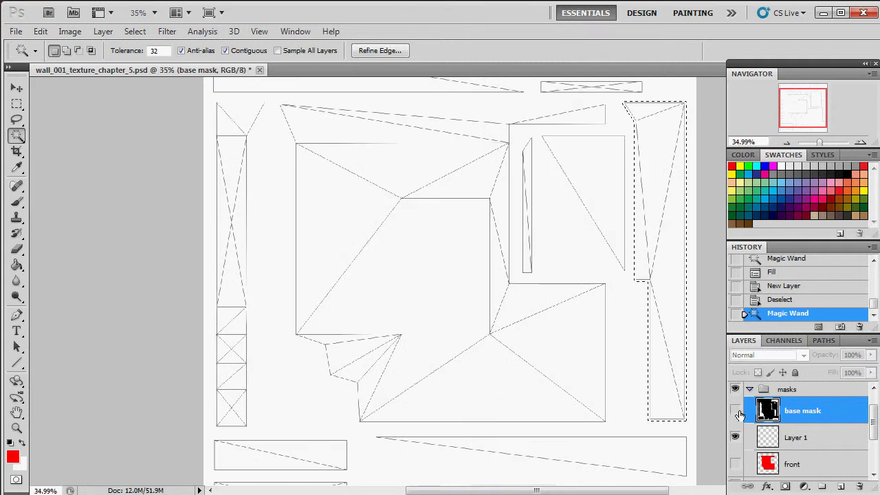
click(801, 443)
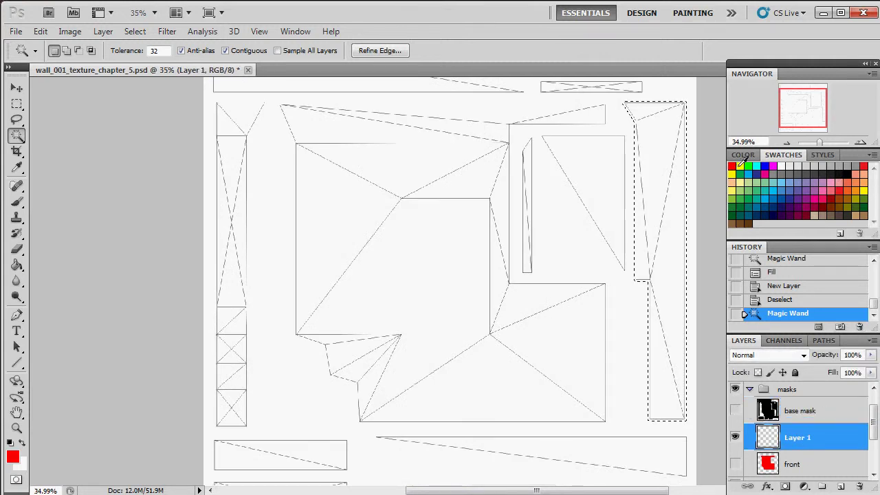
click(740, 166)
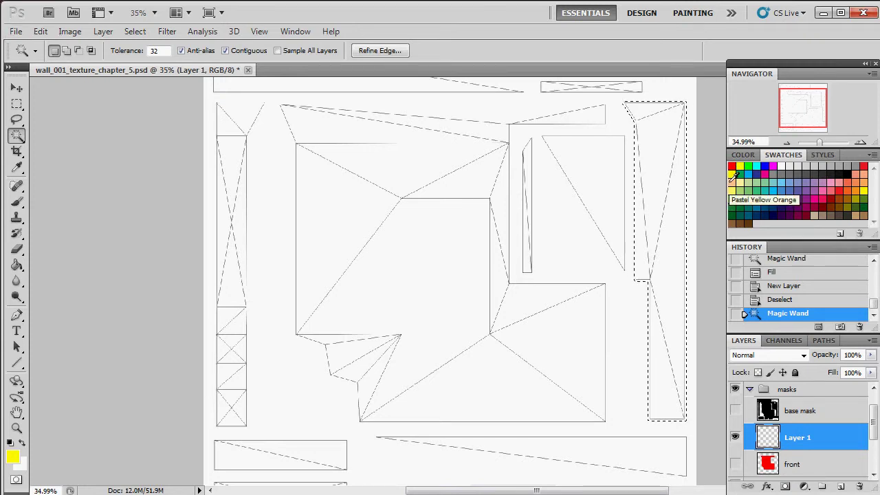
key(alt+BackSpace)
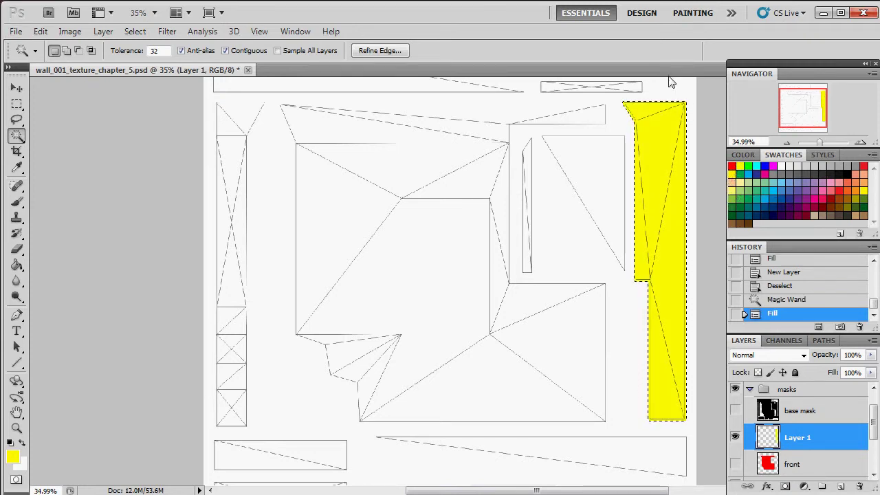
key(ctrl+d)
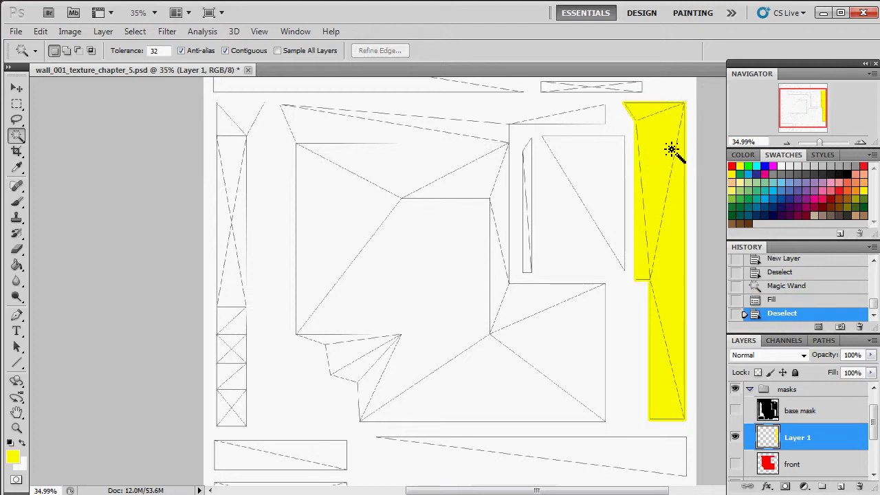
- Rename the yellow shell's layer as "right wall"
double_click(798, 438)
text(right)
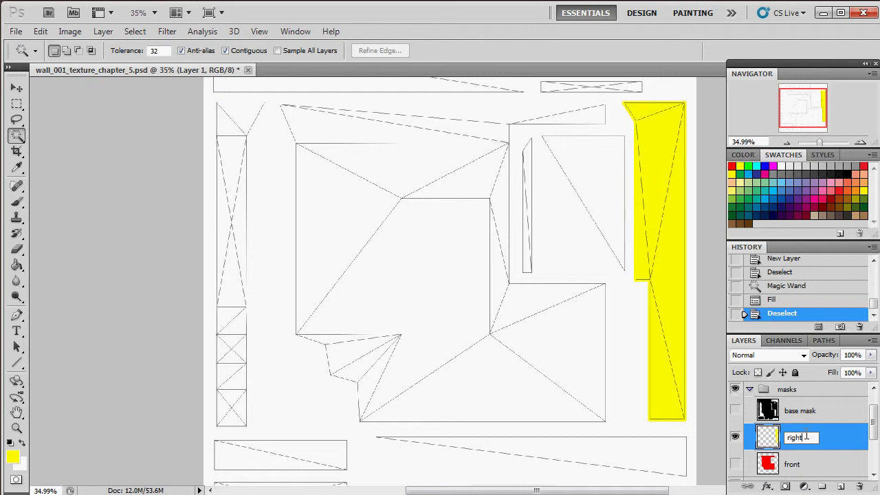
text( wall)
key(Return)
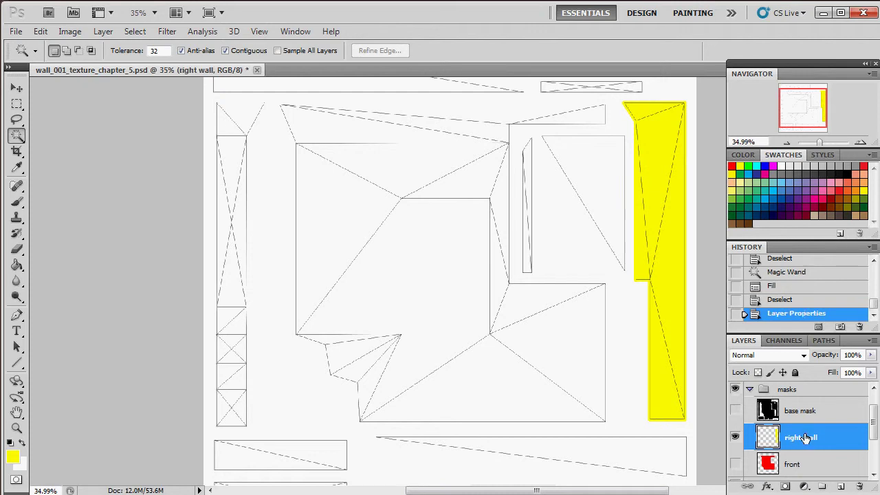
- Hide each finished shell layer beneath base mask, ending with bottom wall
click(737, 440)
click(737, 441)
click(736, 440)
click(736, 439)
click(736, 440)
click(736, 440)
click(737, 440)
click(737, 440)
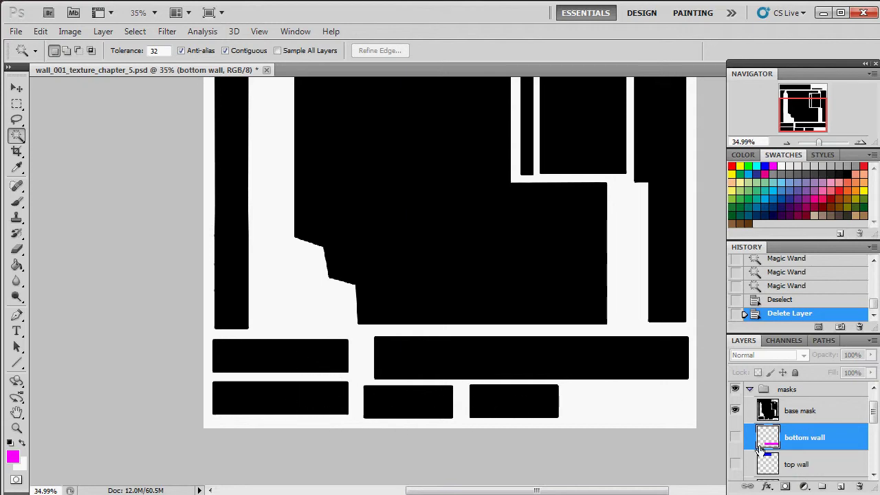
- Select the four small rectangular shells along the bottom of base mask together with the Magic Wand
click(808, 413)
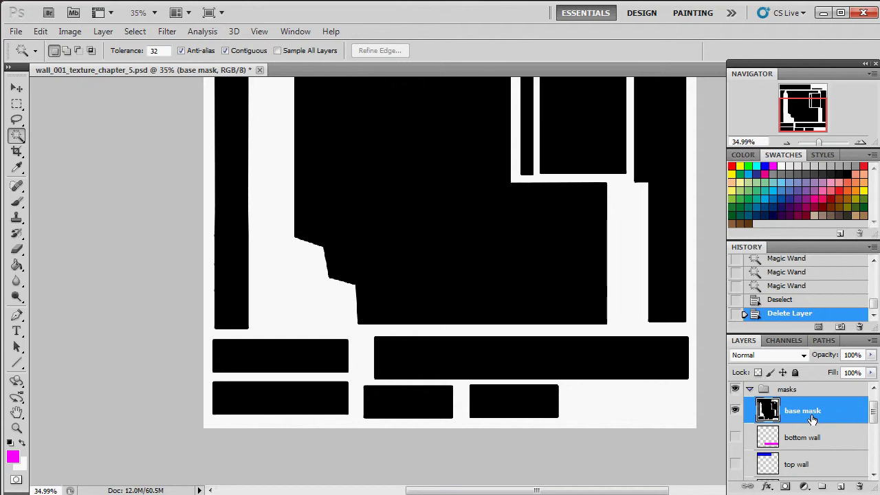
click(279, 361)
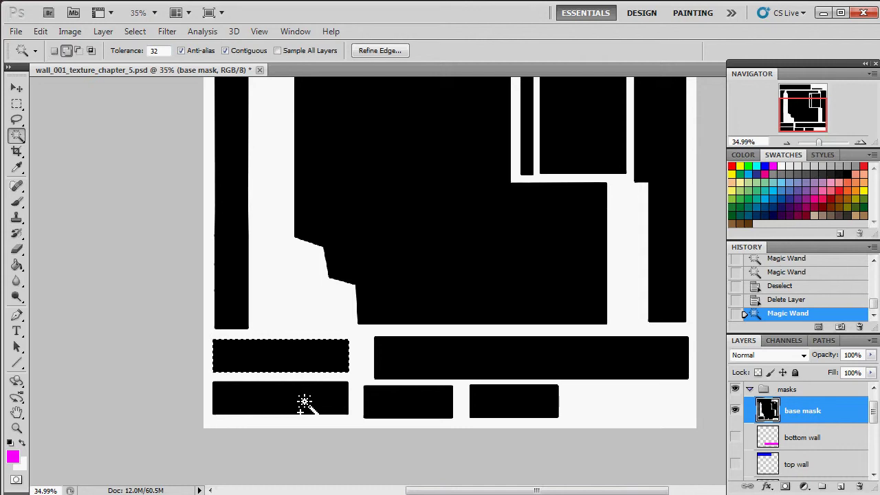
shift+click(299, 402)
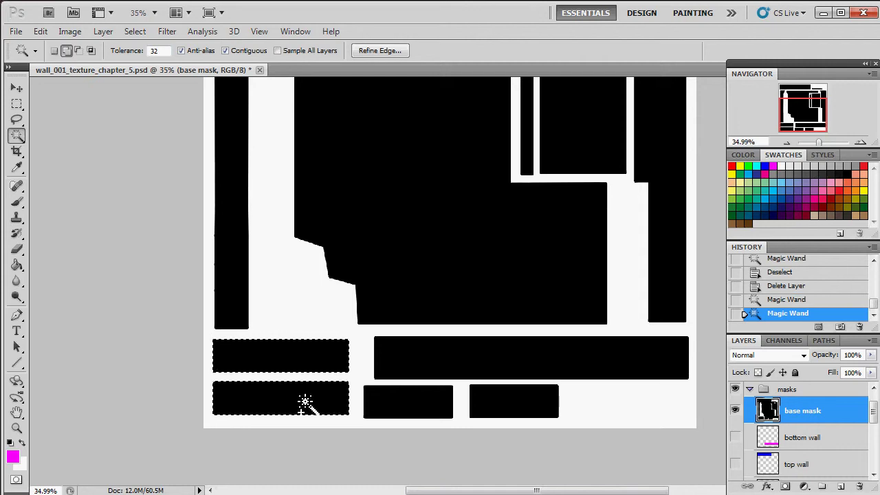
shift+click(404, 403)
shift+click(522, 411)
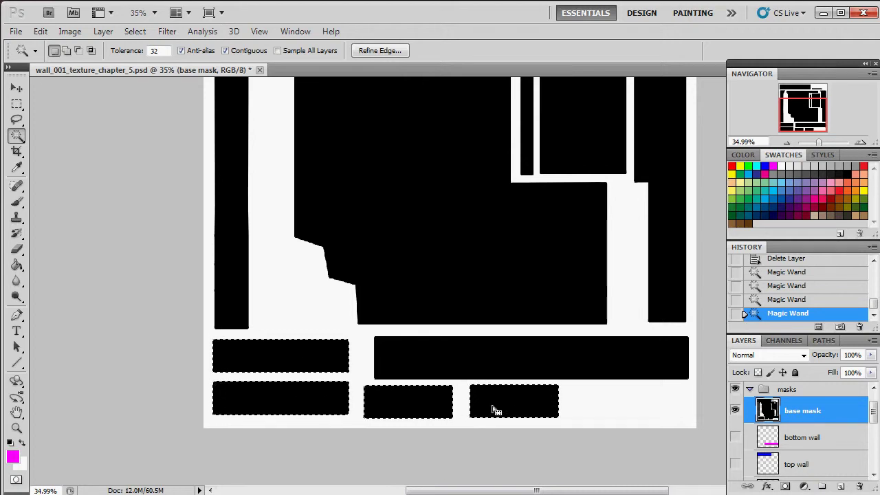
- Add a new layer above bottom wall and name it "window"
click(802, 439)
click(840, 486)
double_click(798, 438)
text(window)
key(Return)
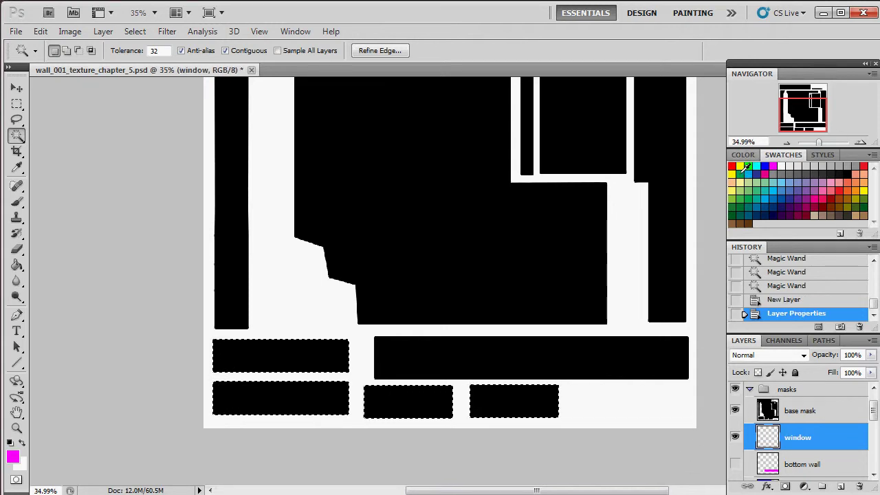
- Fill the four selected shells with brown on the window layer and hide base mask
click(839, 200)
key(alt+BackSpace)
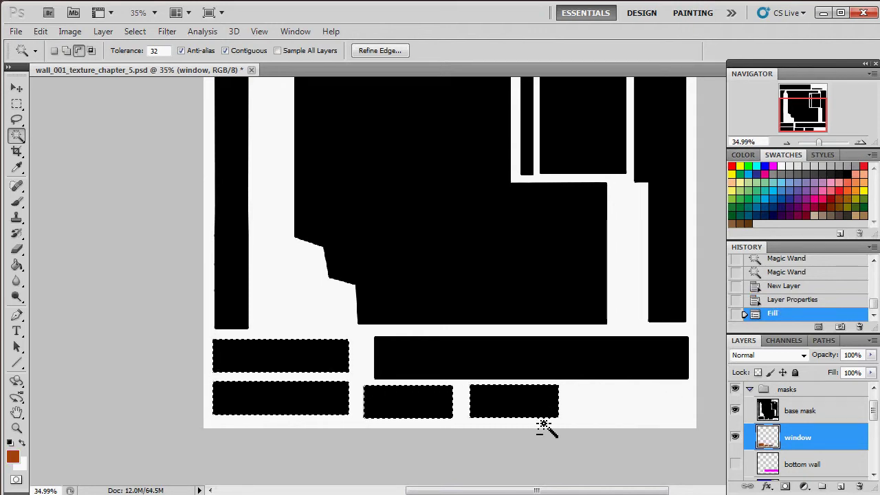
click(735, 410)
- Show the bottom wall, top wall, utility panel, left wall, right wall and front wall layers, and clear the selection
scroll(746, 443, down, 2)
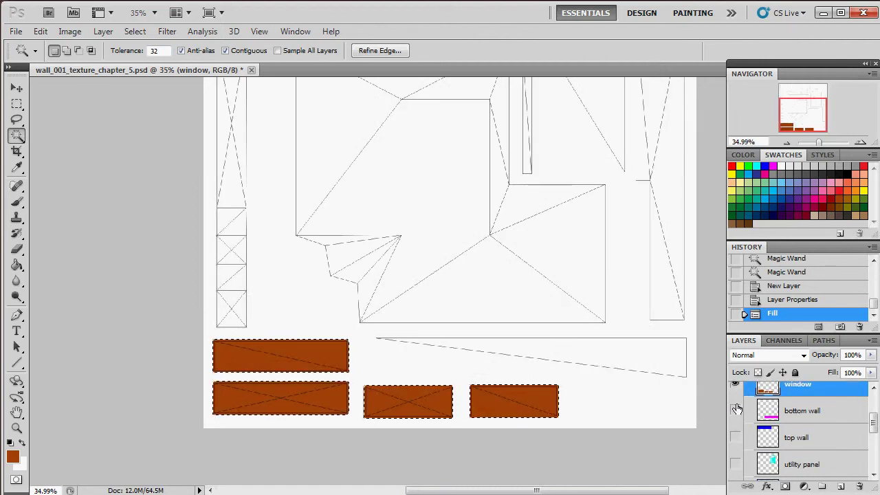
click(735, 410)
click(735, 437)
click(735, 464)
scroll(735, 453, down, 2)
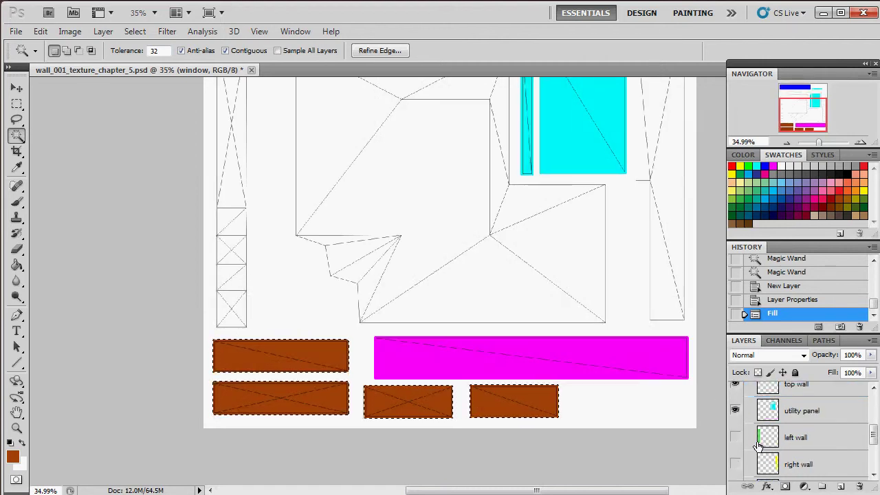
click(735, 437)
click(734, 464)
scroll(734, 460, down, 2)
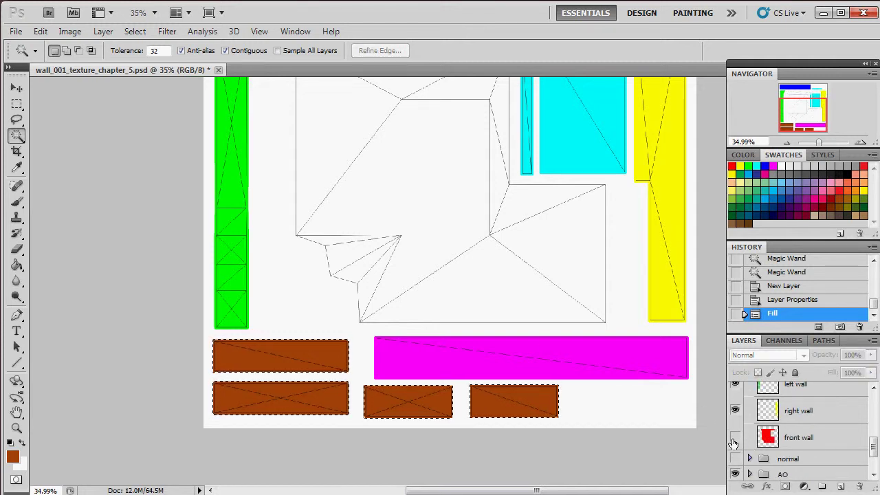
click(734, 437)
scroll(601, 354, up, 5)
drag(824, 140, 818, 148)
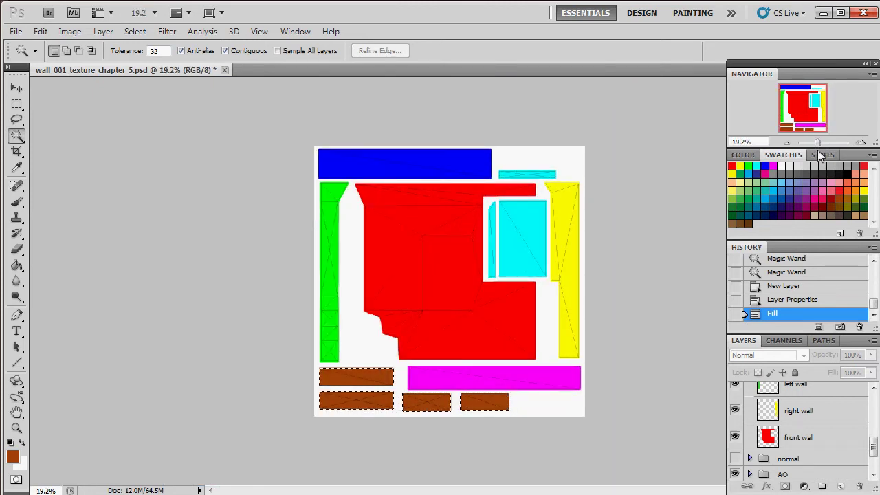
key(ctrl+d)
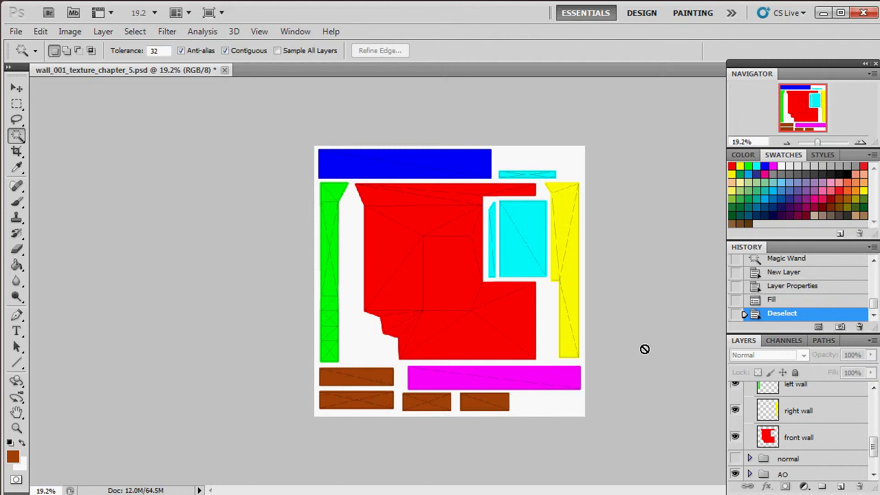
- Collapse the masks group and hide the UVsnapshot layer
scroll(834, 442, up, 5)
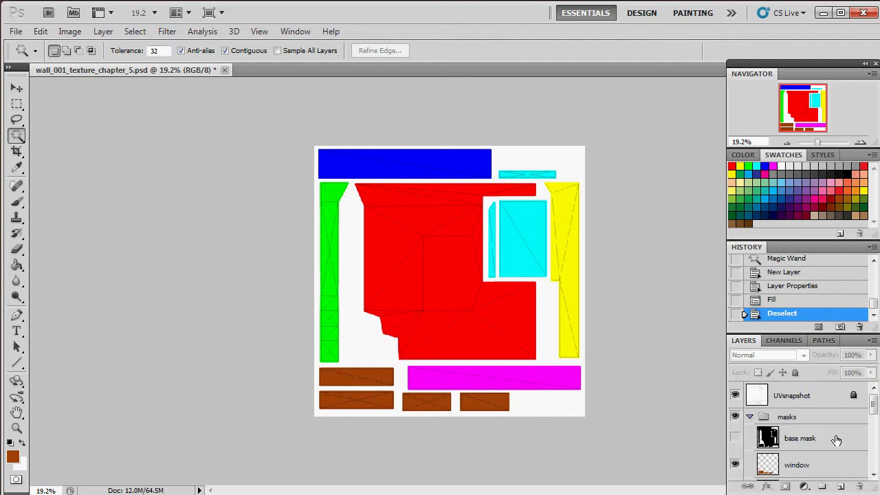
click(749, 417)
click(734, 396)
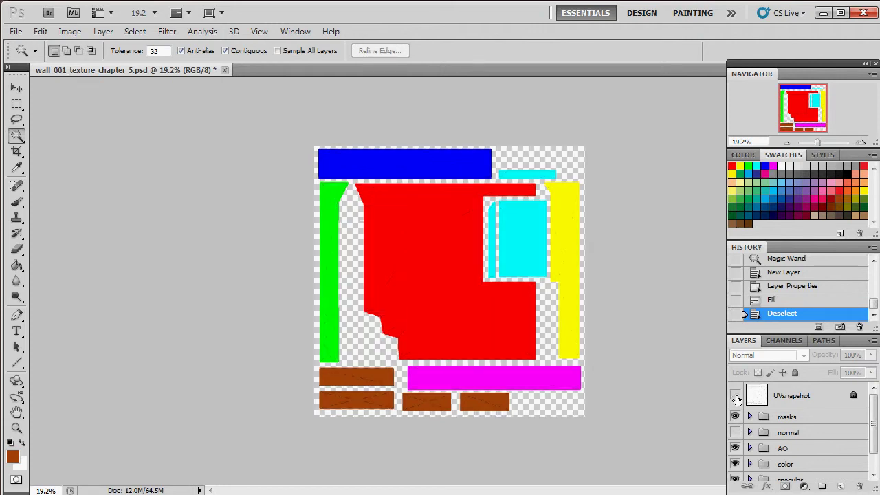
- Start saving the texture document under a new name, with the Desktop as the save location
click(15, 31)
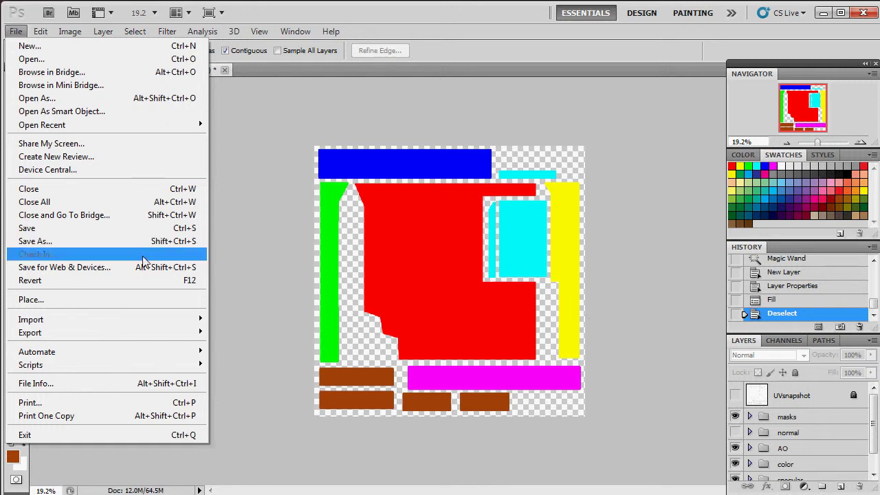
click(165, 240)
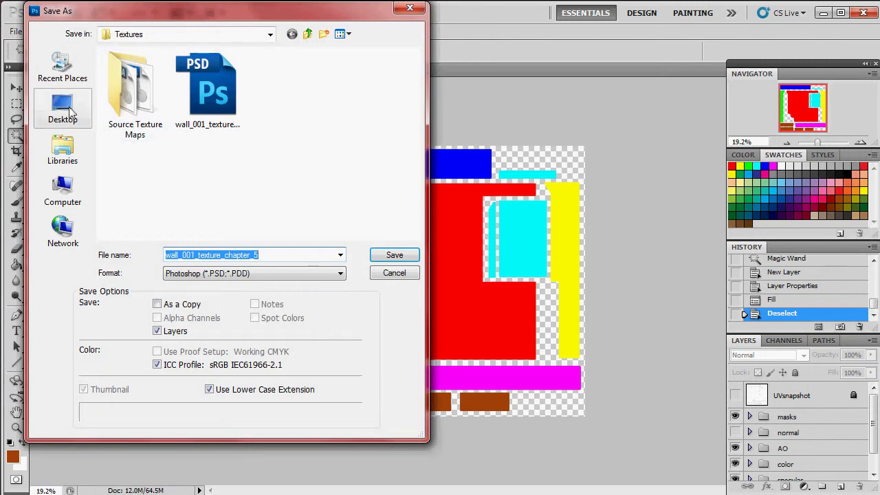
click(72, 114)
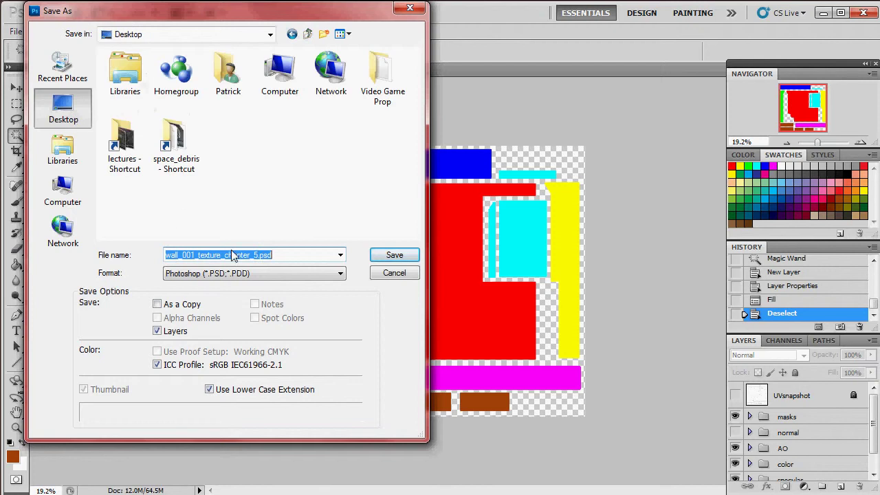
- Set the format of the saved copy to BMP
click(268, 273)
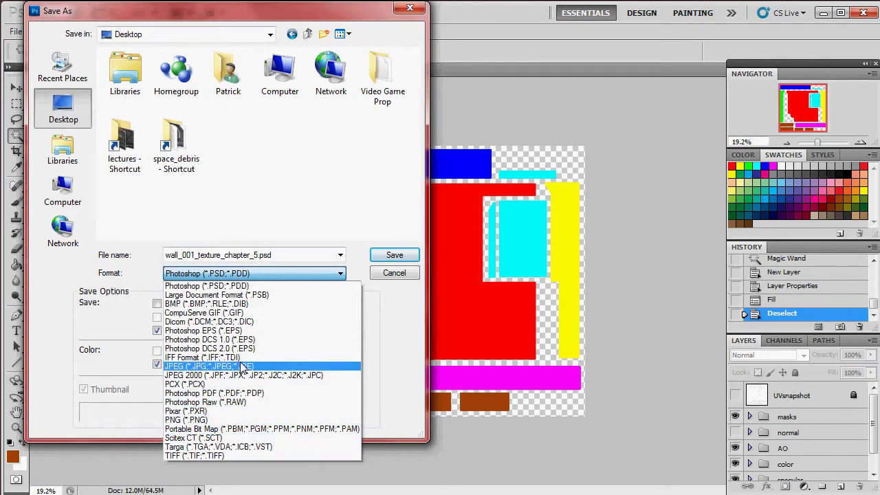
click(245, 304)
double_click(281, 252)
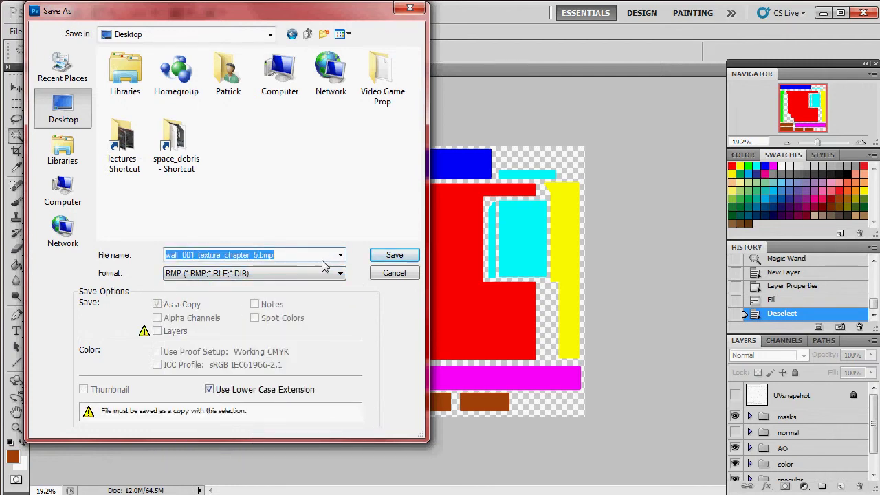
click(303, 273)
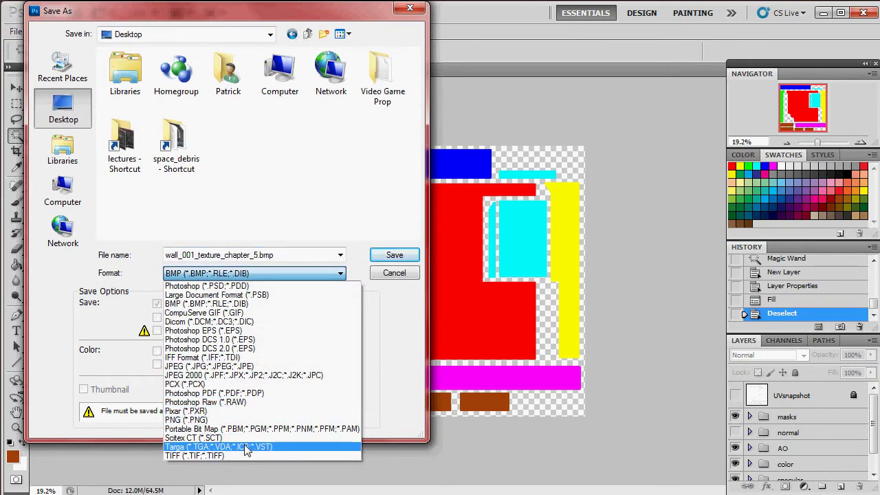
click(235, 304)
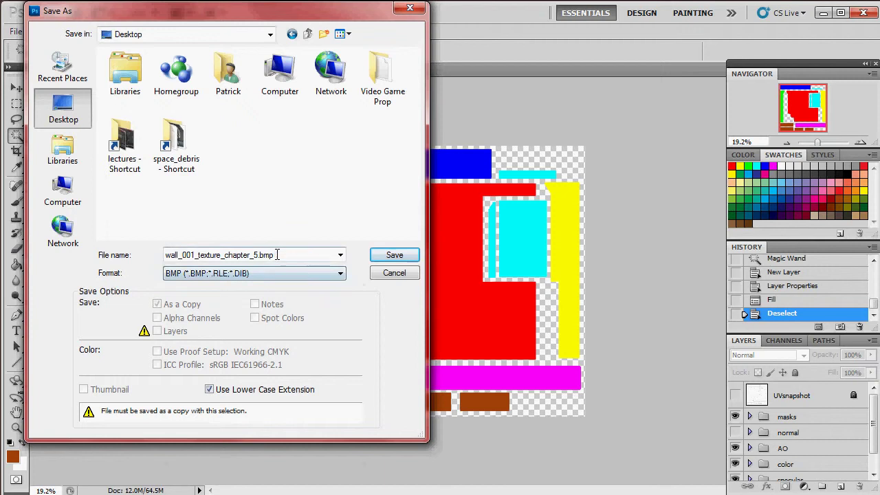
click(277, 255)
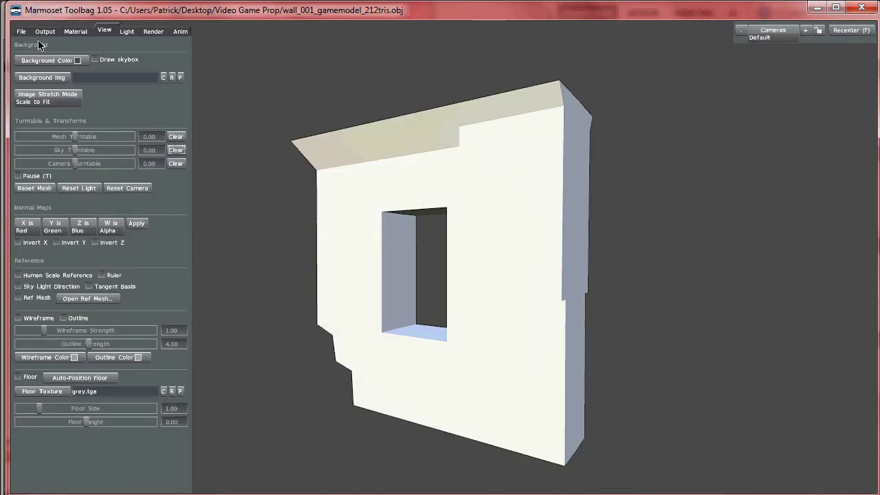
- Switch to Marmoset Toolbag and check which image formats the material's diffuse map accepts, without loading a file
click(45, 32)
click(76, 32)
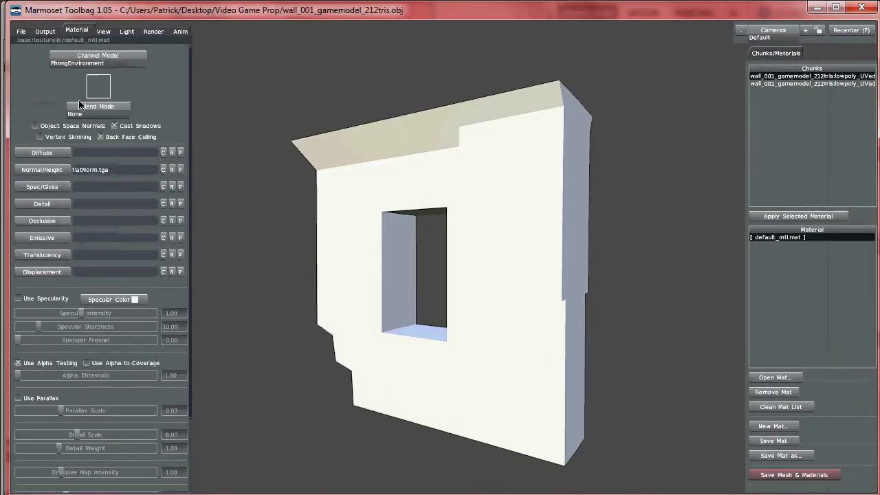
click(42, 153)
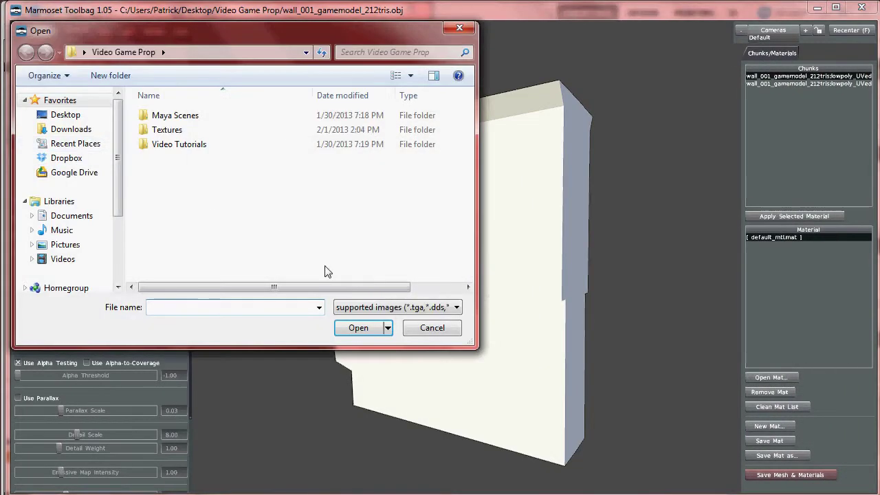
click(429, 310)
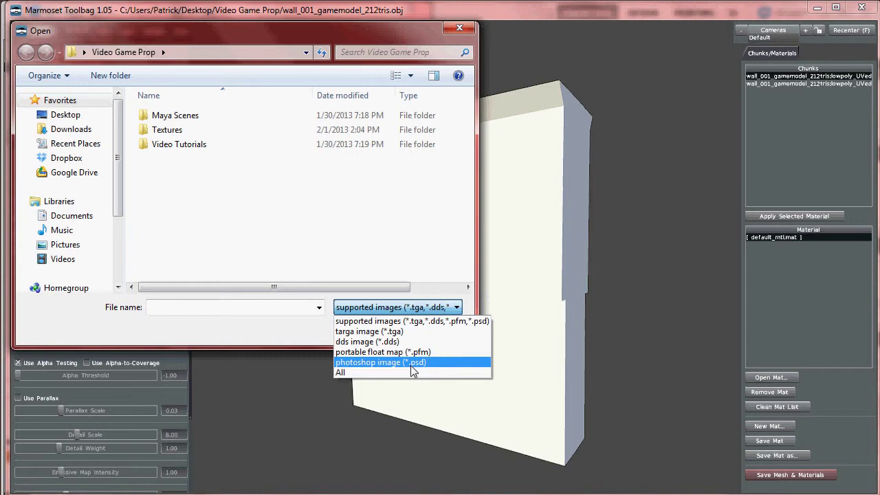
click(458, 32)
click(459, 30)
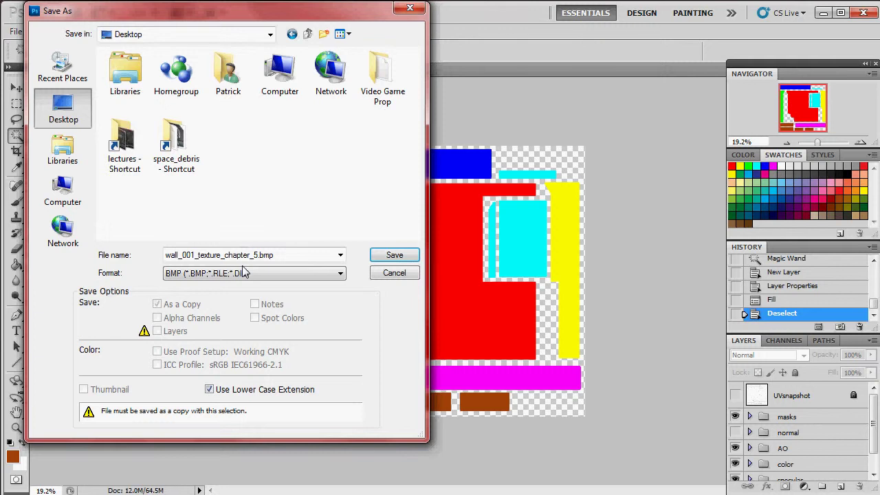
- Back in Photoshop's save dialog, save the mask image to the Desktop as a Targa copy named "colorkey"
click(244, 273)
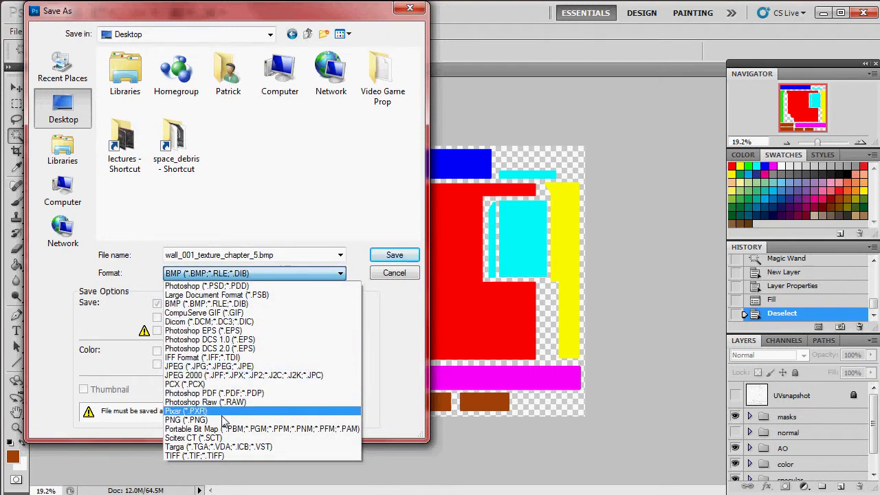
click(234, 447)
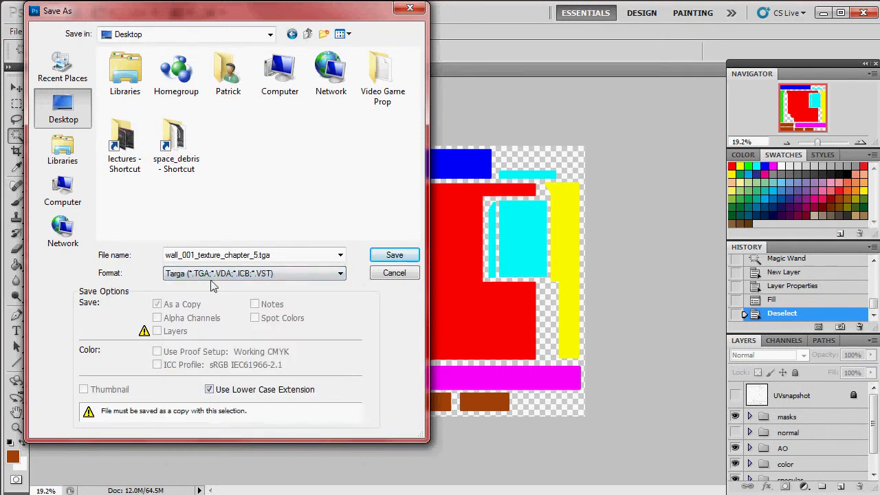
click(212, 256)
text(colorkey)
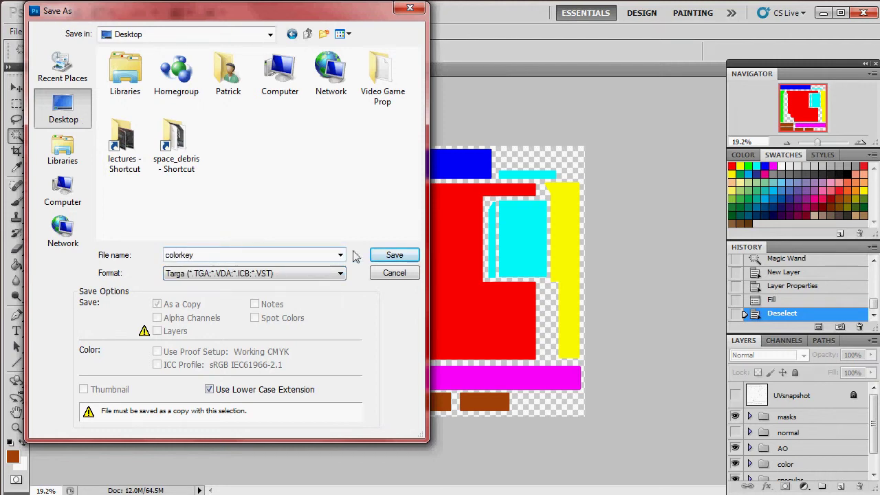
click(394, 255)
click(511, 169)
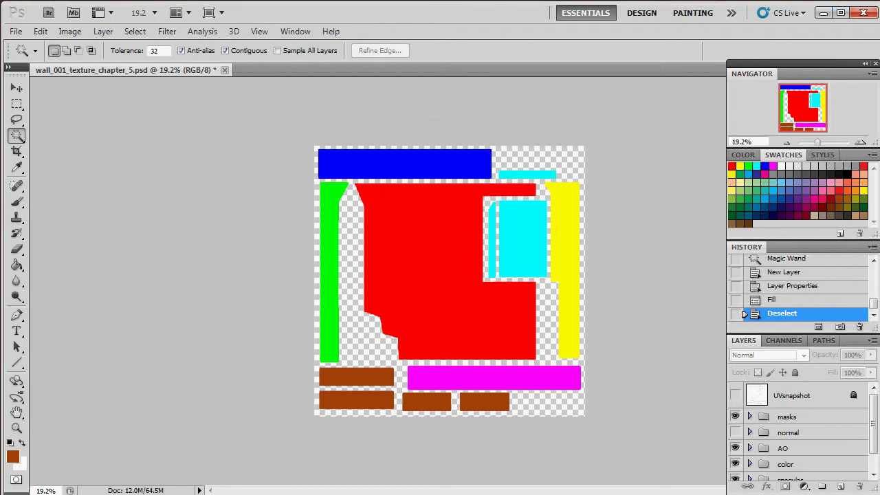
- Switch to Marmoset Toolbag, load colorkey from the Desktop as the diffuse map and inspect the coloured wall model from other angles
key(alt+Tab)
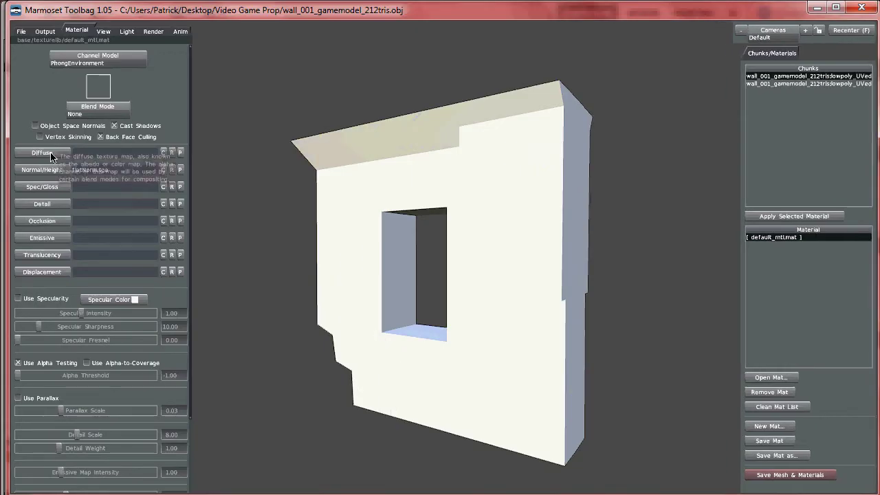
click(51, 157)
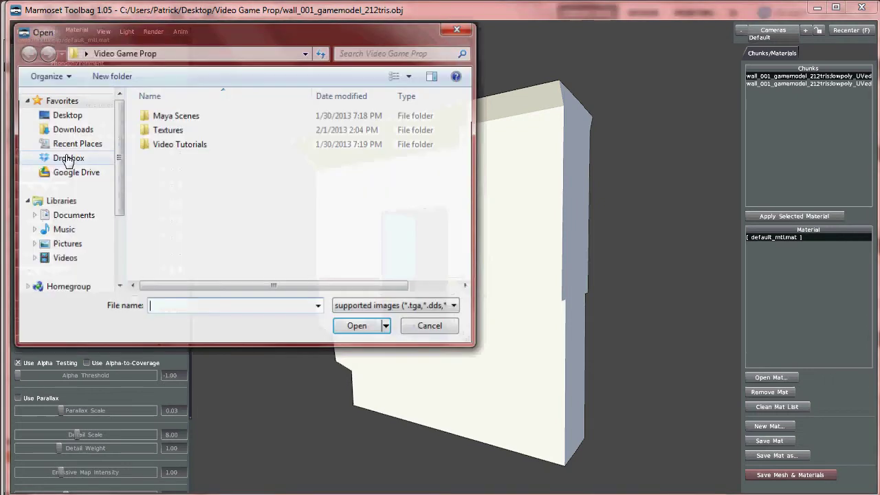
click(66, 115)
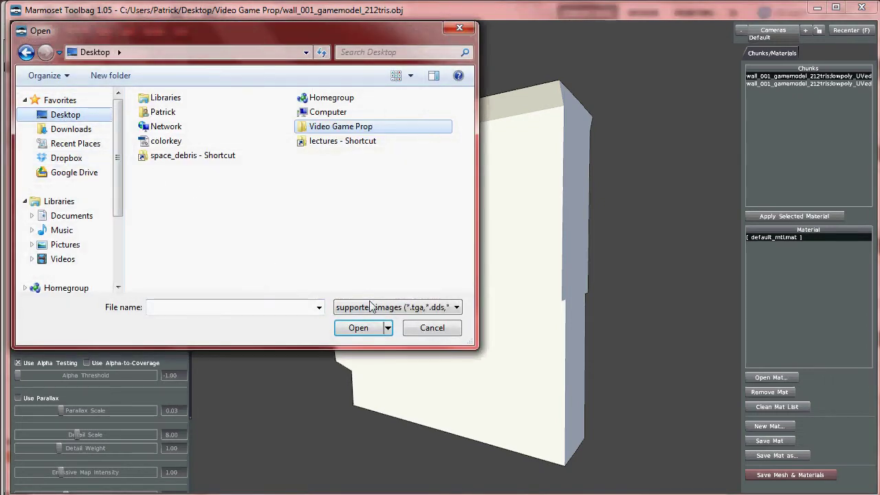
click(163, 141)
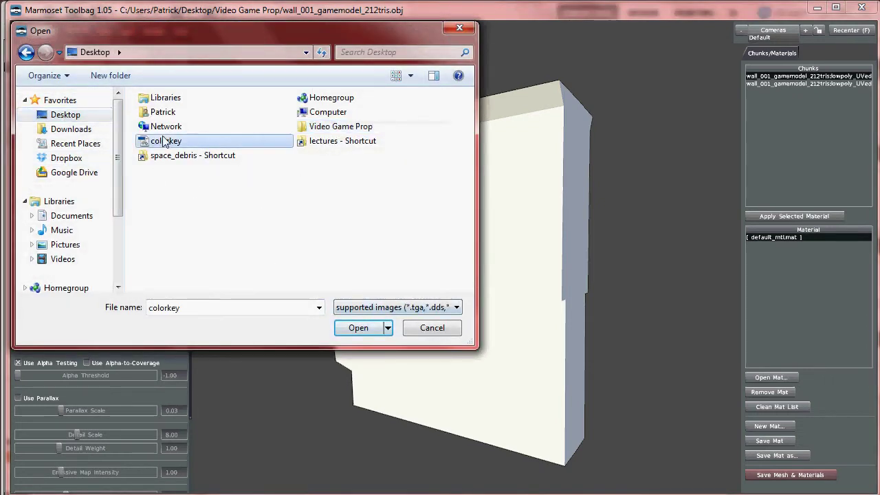
click(358, 329)
drag(469, 260, 326, 242)
drag(452, 250, 474, 278)
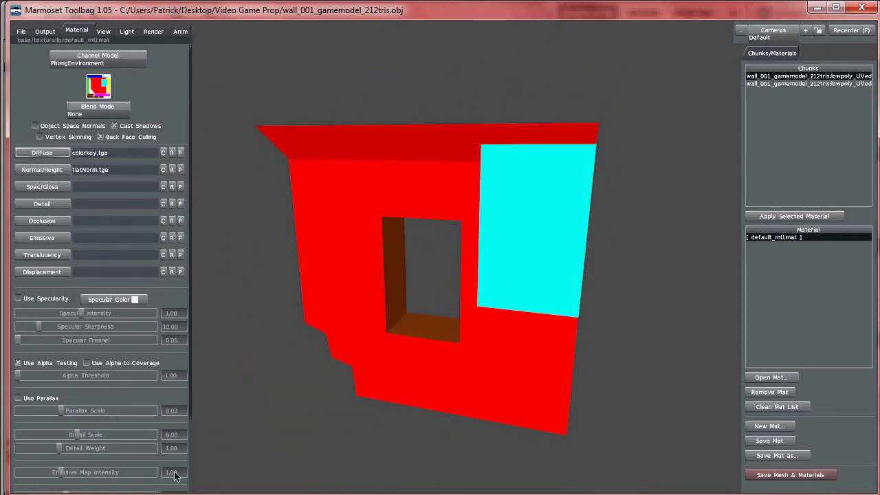
- Return to Photoshop, hide the masks group and show the normal group
mouse_move(103, 494)
click(103, 443)
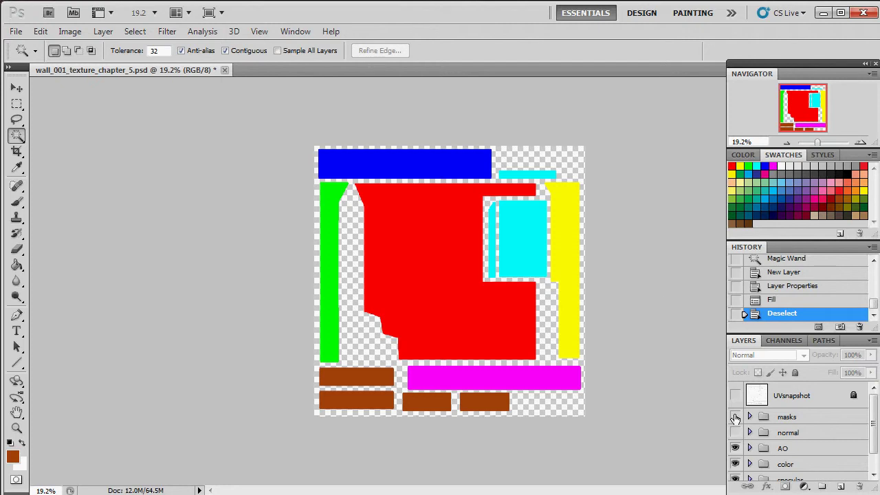
scroll(875, 415, down, 2)
scroll(875, 414, up, 2)
click(735, 416)
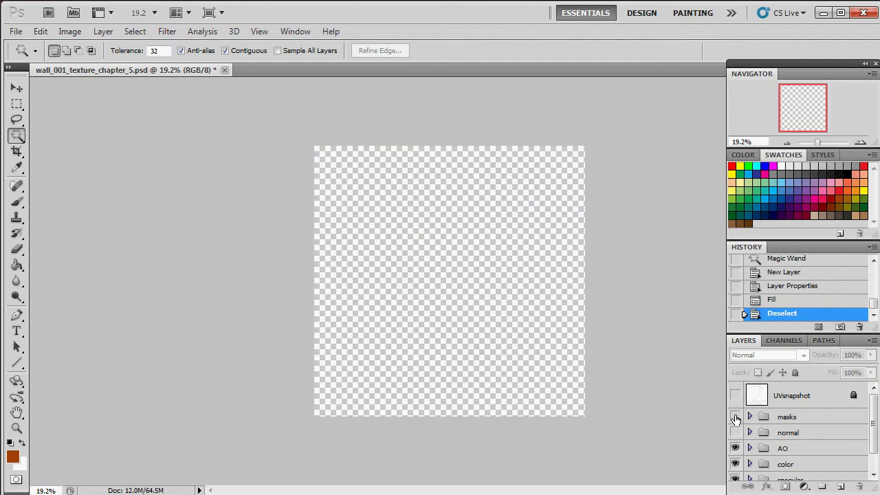
click(735, 432)
drag(819, 138, 819, 144)
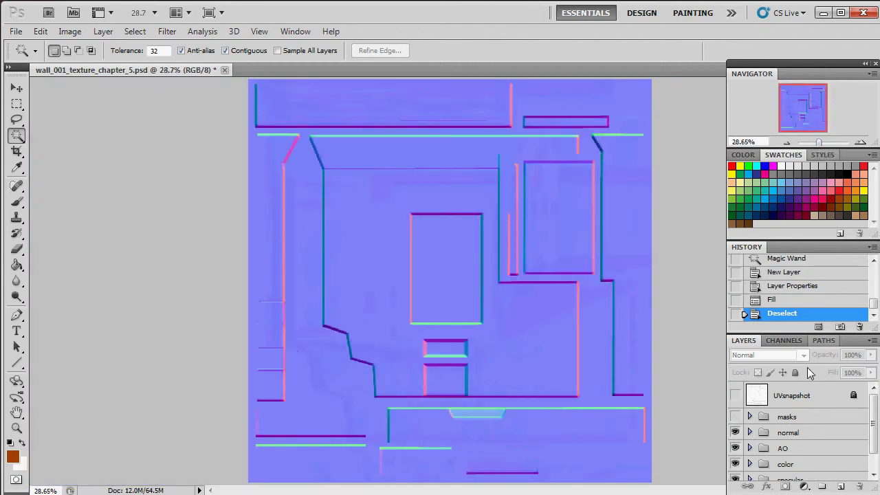
- Duplicate the base_surf and base_geo layers inside the normal group, keeping the default copy names
click(749, 432)
drag(873, 413, 874, 436)
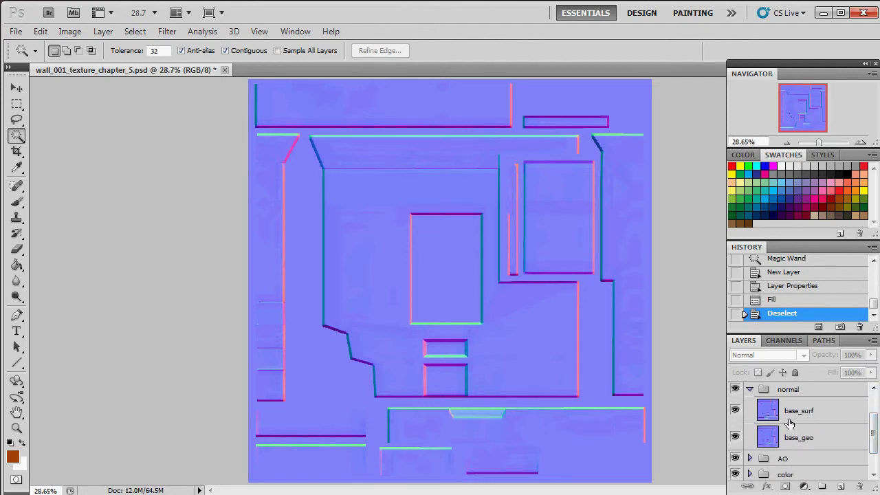
click(805, 441)
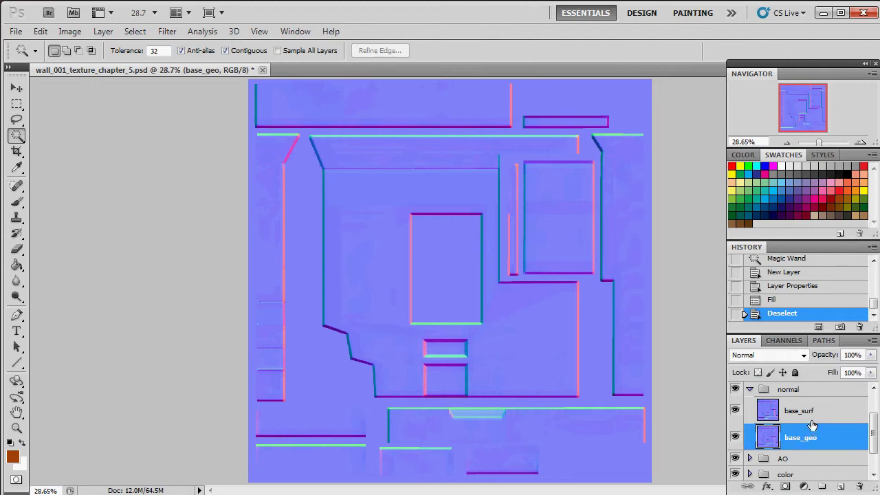
shift+click(812, 421)
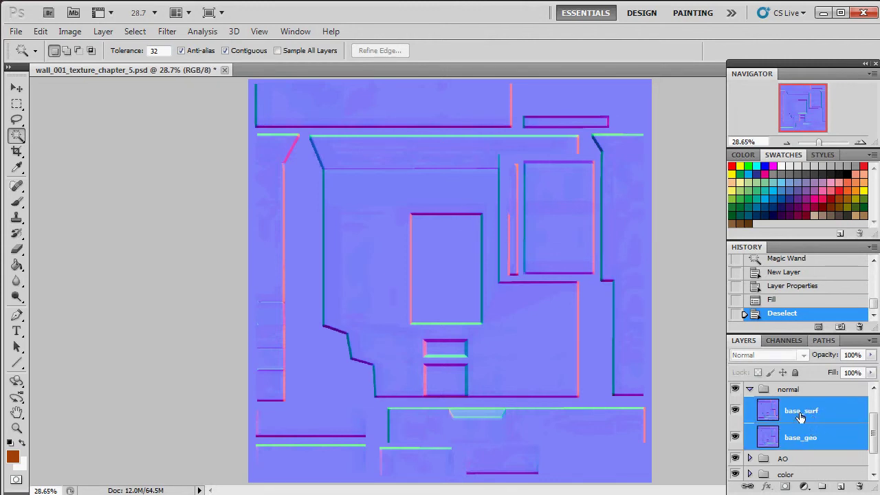
right_click(800, 417)
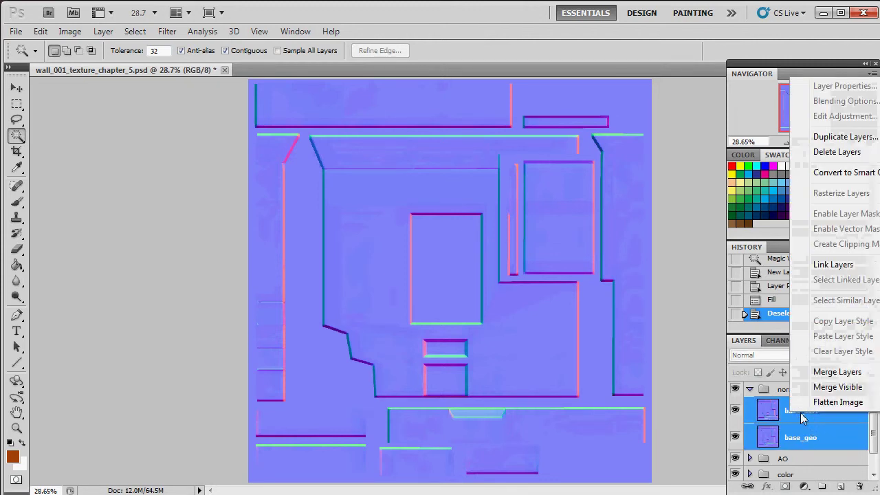
click(844, 137)
click(423, 162)
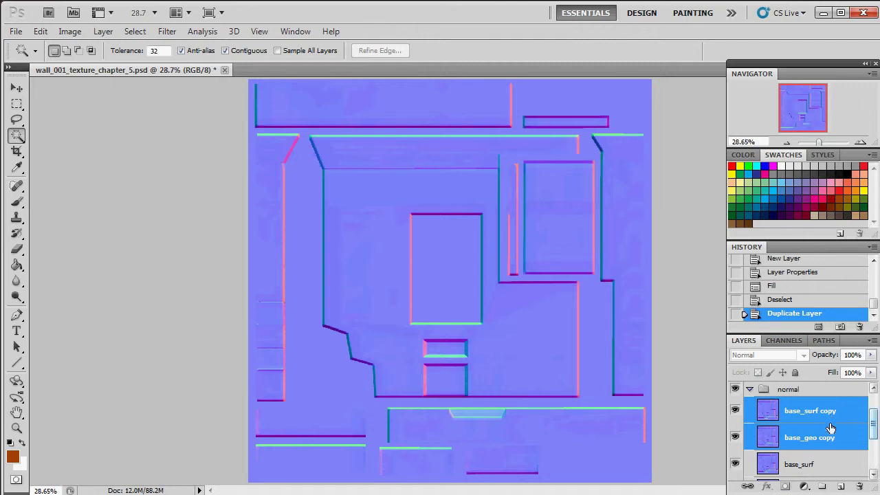
- Lock the original base_surf and base_geo layers and hide both of them
scroll(871, 421, down, 2)
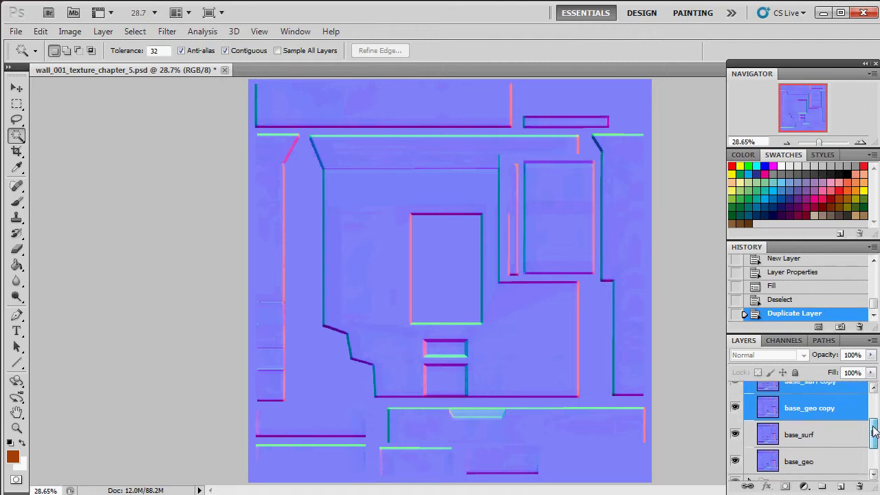
click(805, 451)
click(808, 428)
click(820, 451)
click(818, 423)
click(821, 449)
click(819, 424)
click(795, 372)
click(817, 448)
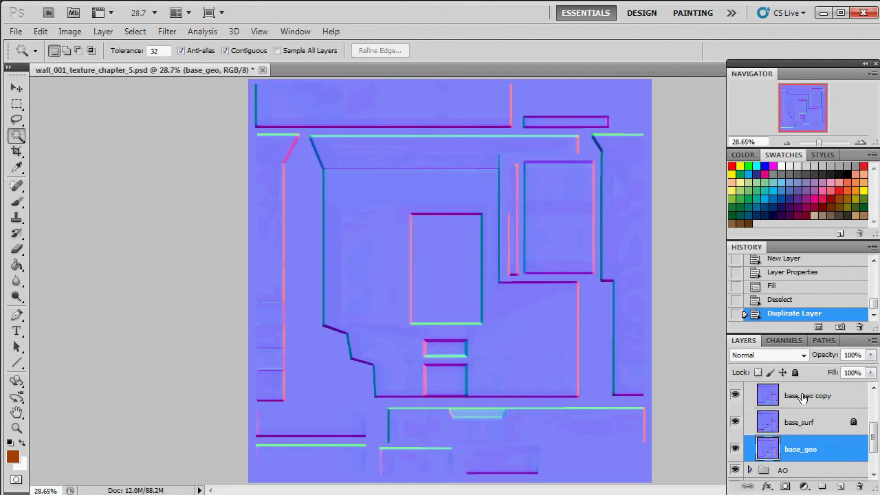
click(795, 371)
click(738, 425)
click(737, 449)
- Compare the two normal map copies by hiding and reshowing base_surf copy, leaving that layer selected
scroll(845, 426, up, 2)
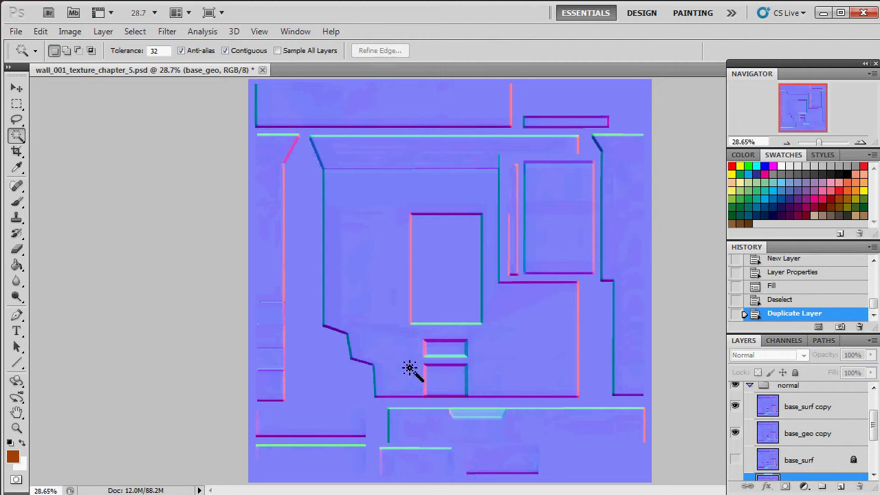
click(735, 406)
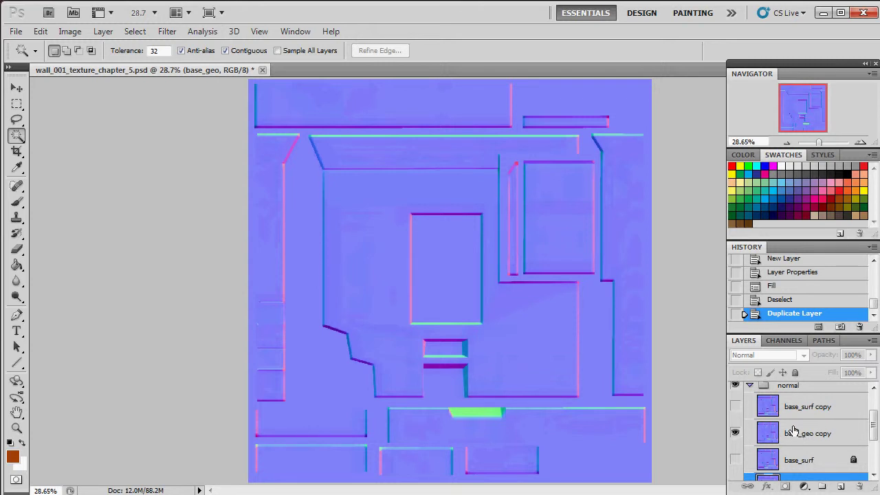
click(817, 410)
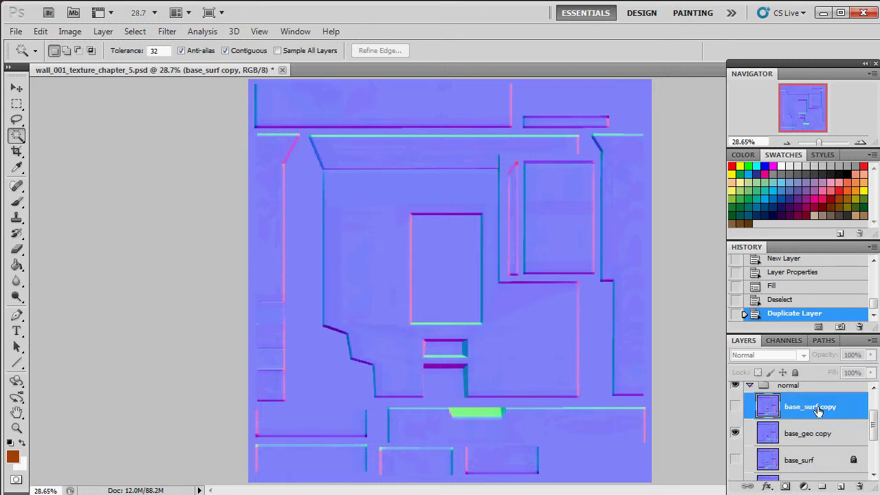
click(736, 407)
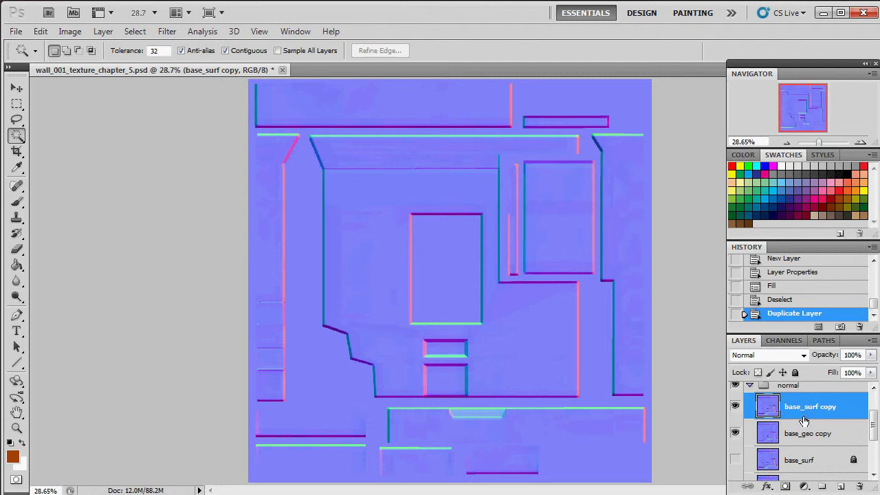
- Expand the masks group and load the base mask layer's shape as a selection
scroll(802, 421, up, 2)
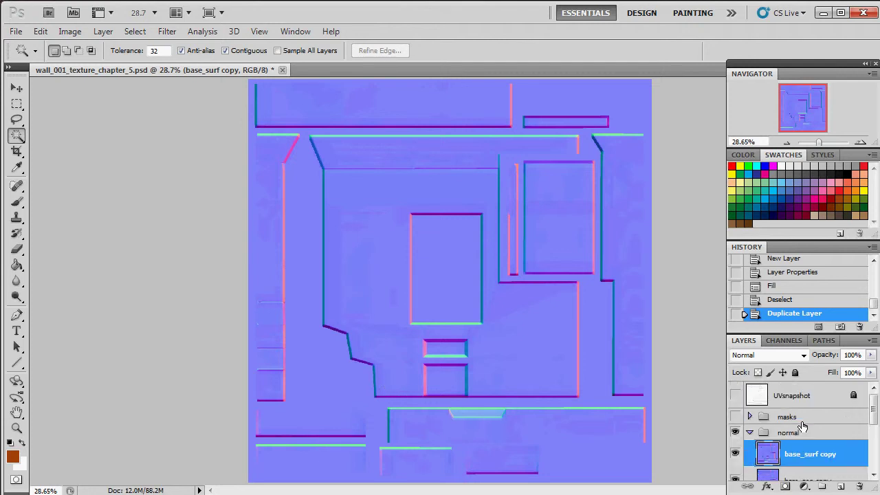
click(749, 416)
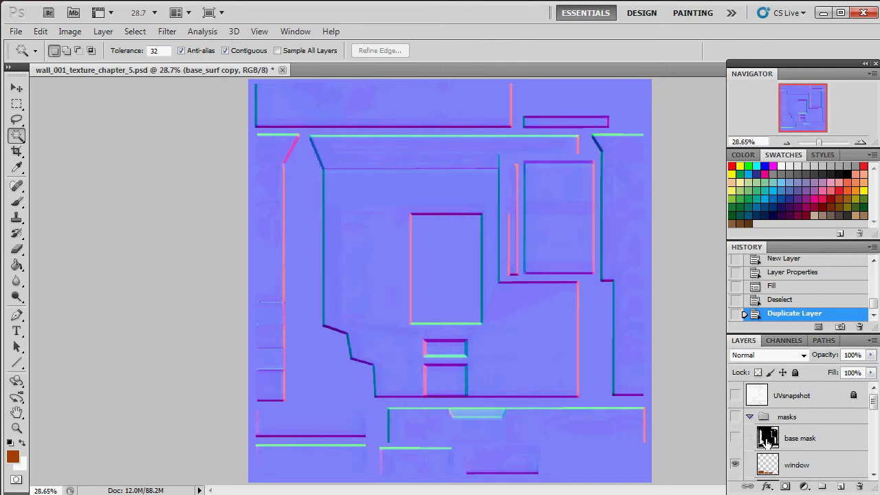
ctrl+click(767, 441)
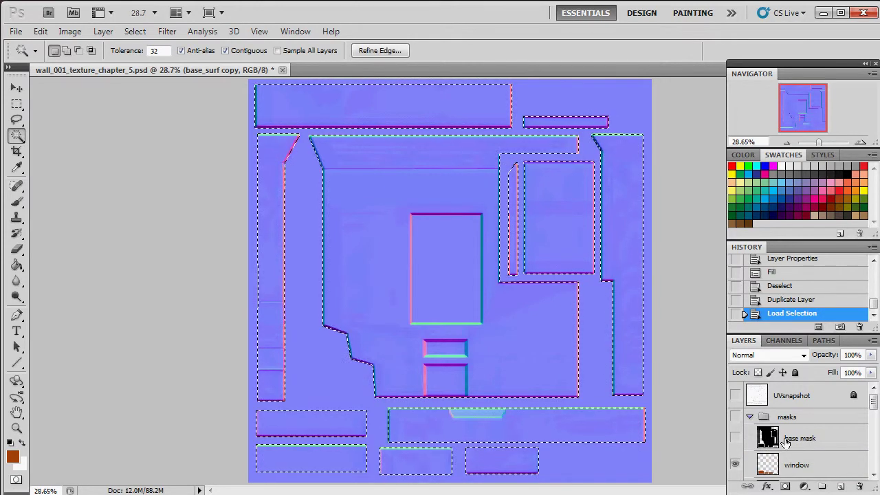
- Show the UVsnapshot layer to check the selection edges against the UV borders, and collapse the masks group
drag(818, 141, 824, 144)
click(735, 395)
drag(805, 110, 796, 116)
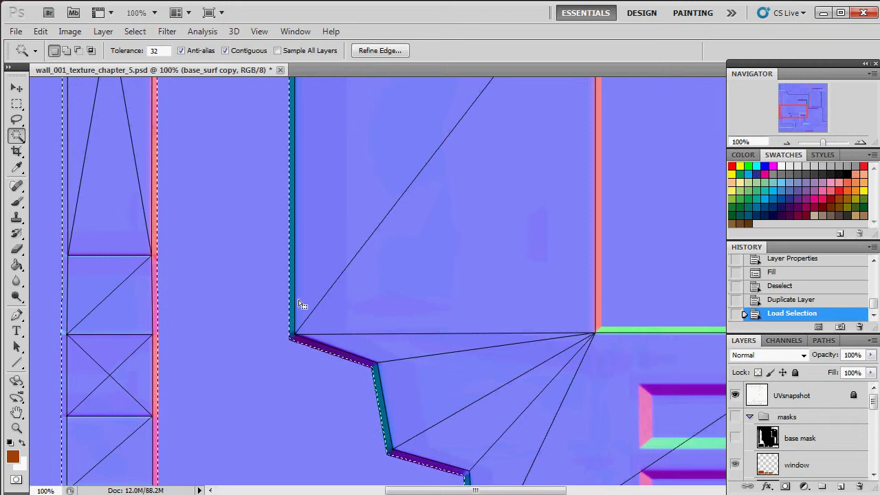
scroll(278, 263, up, 3)
scroll(282, 264, up, 10)
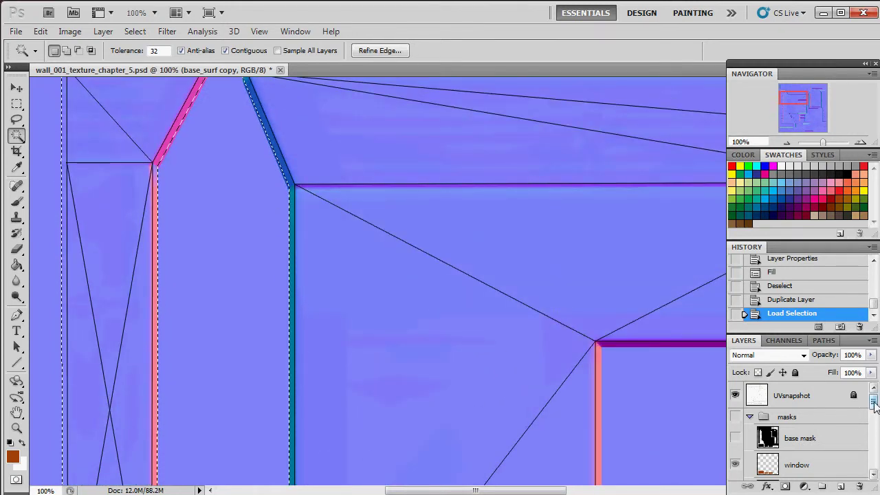
scroll(874, 405, down, 2)
scroll(874, 406, up, 2)
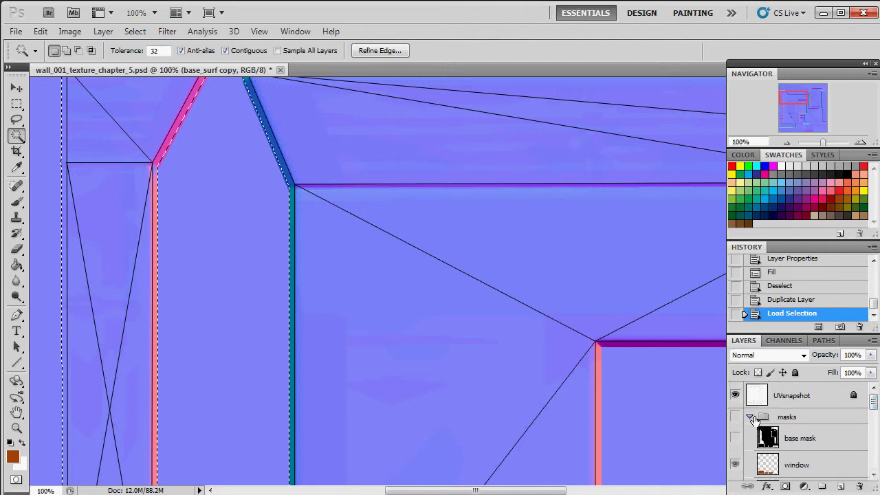
click(750, 418)
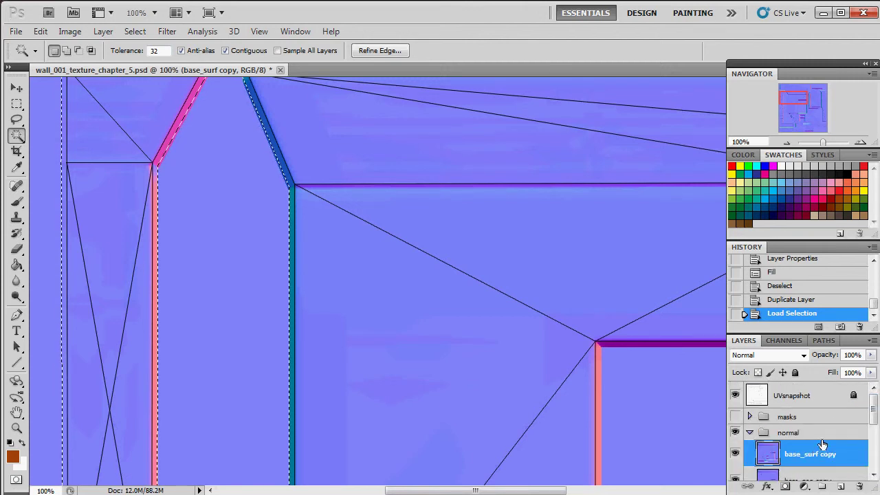
scroll(874, 427, down, 2)
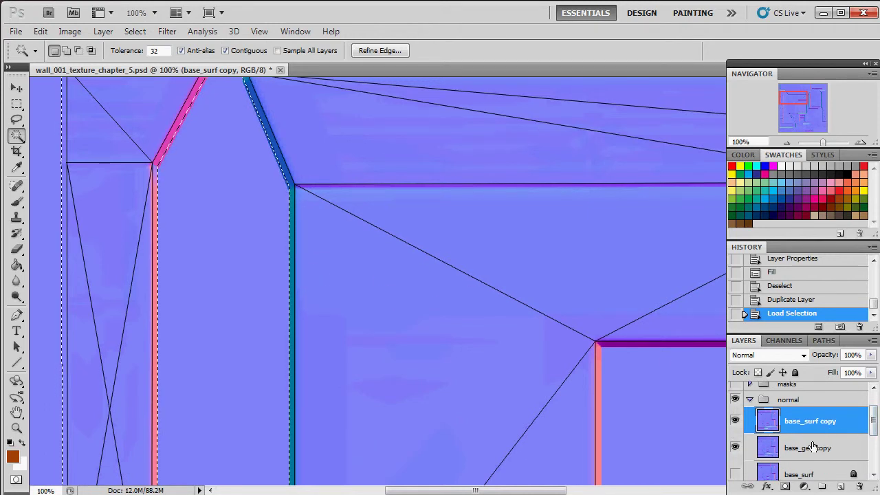
- Contract the loaded selection so its edge sits just inside the UV borders
click(131, 31)
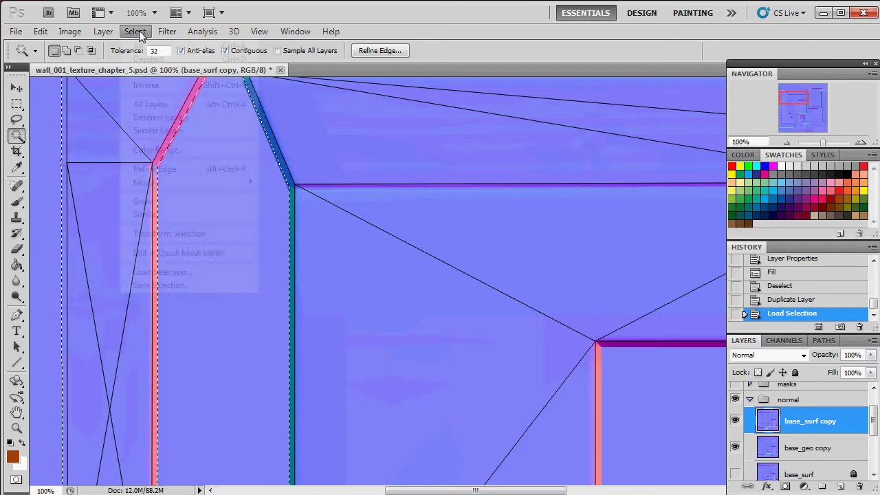
mouse_move(171, 36)
mouse_move(137, 32)
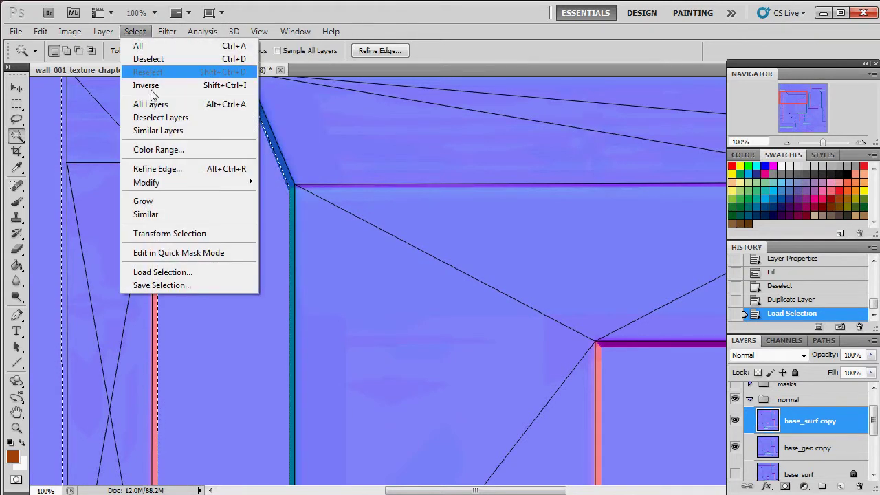
mouse_move(175, 189)
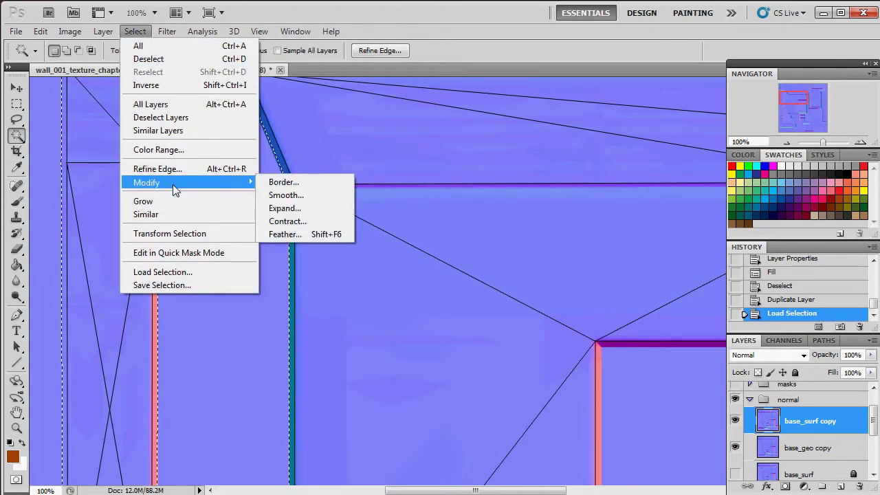
click(307, 221)
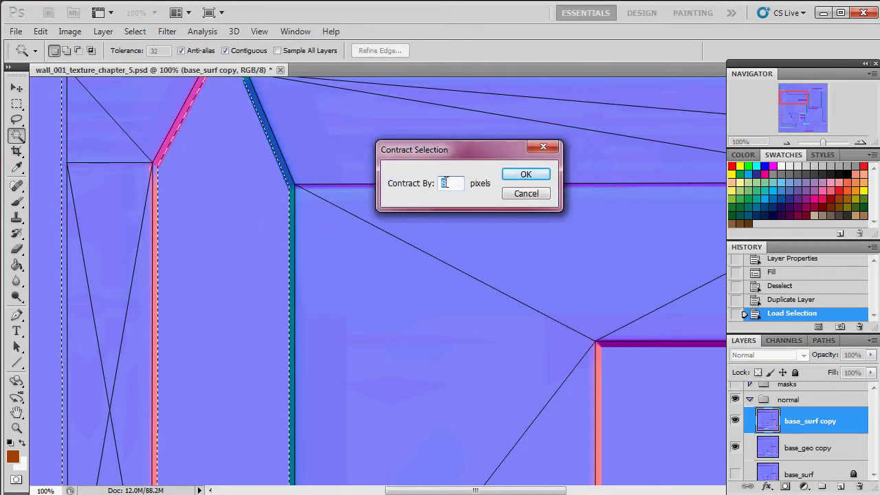
click(517, 176)
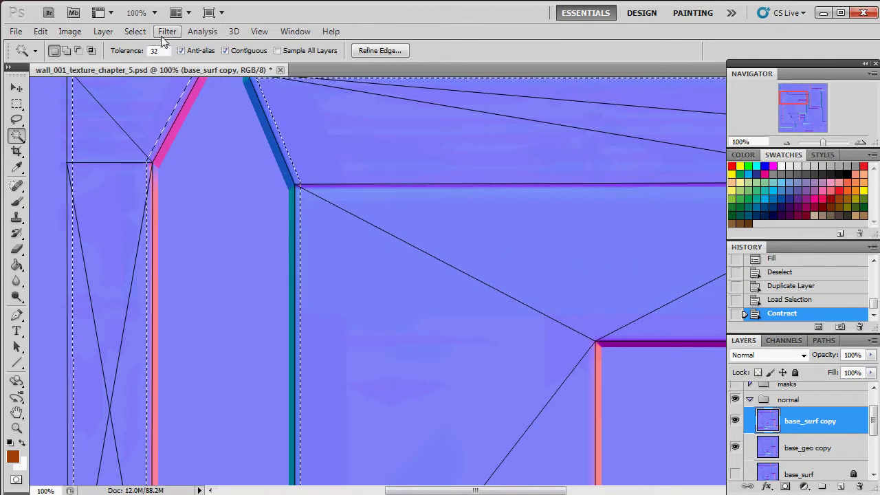
- Soften the contracted selection with Refine Edge, using a feather of about 8.5 px and outputting to a selection
click(134, 31)
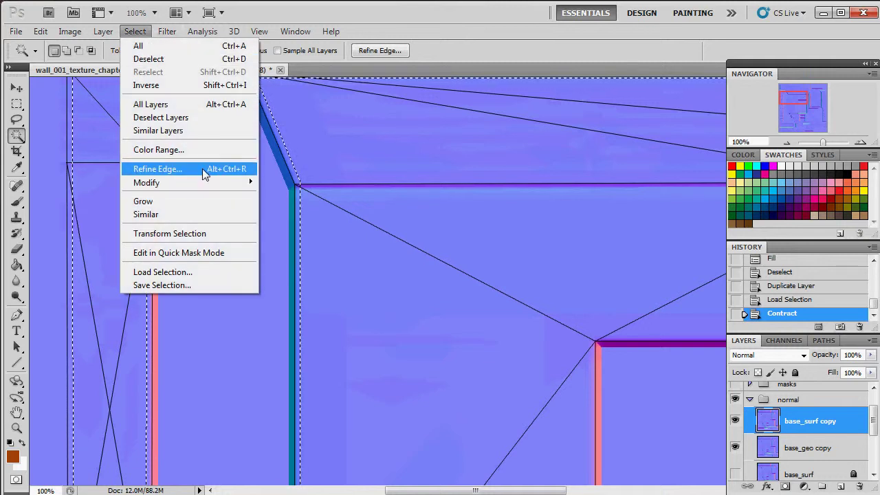
click(233, 169)
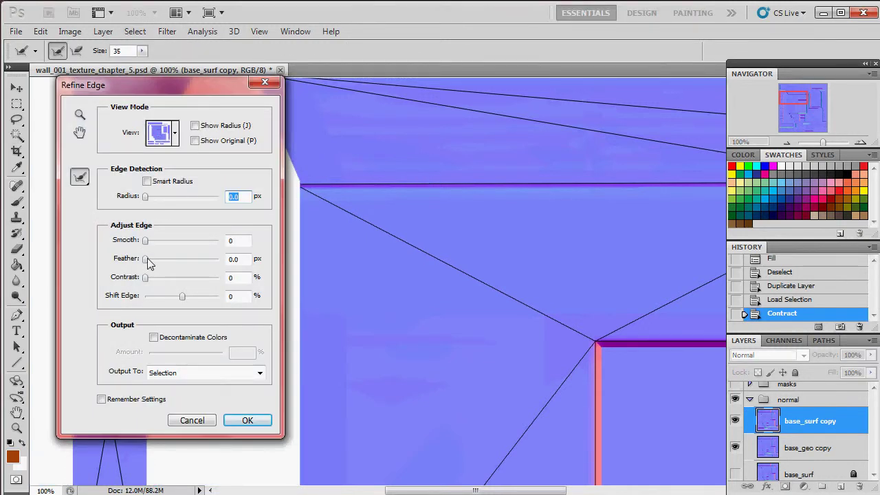
drag(154, 263, 173, 262)
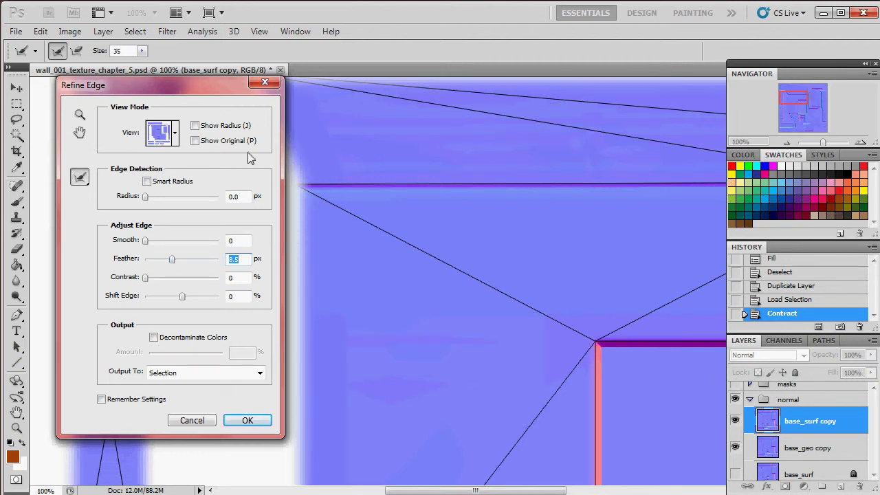
drag(208, 83, 552, 100)
mouse_move(461, 71)
mouse_down()
mouse_move(471, 70)
mouse_move(455, 81)
mouse_up()
mouse_move(496, 258)
mouse_down()
mouse_move(512, 262)
mouse_move(495, 266)
mouse_up()
click(566, 419)
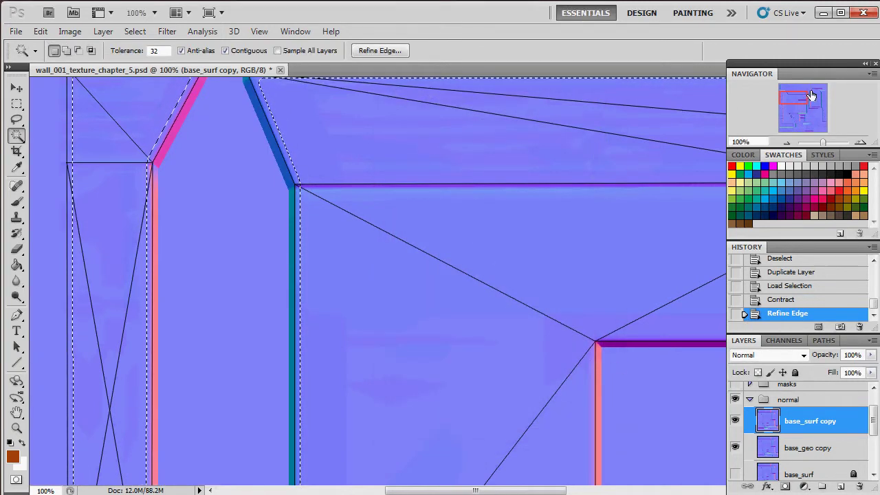
- Try clearing the selected interior areas of base_surf copy, previewing the result with base_geo copy hidden, and undo the clearing
click(790, 108)
drag(790, 108, 795, 122)
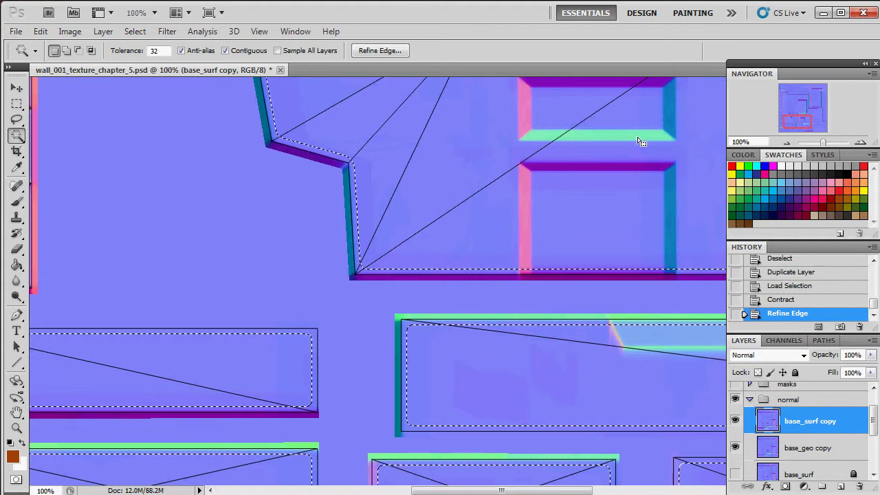
scroll(631, 154, up, 2)
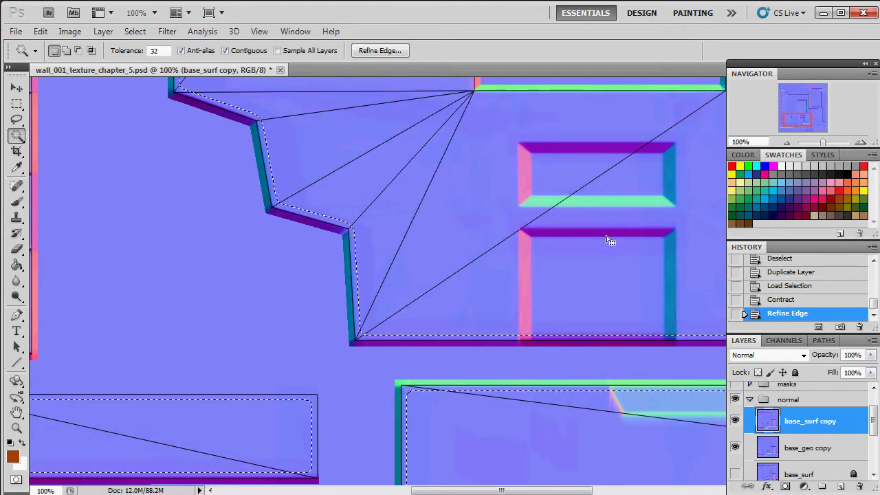
key(Delete)
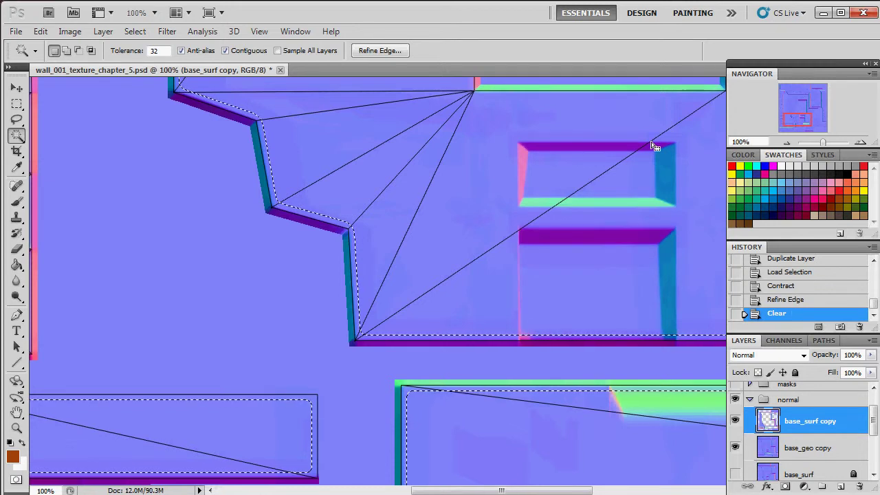
click(733, 448)
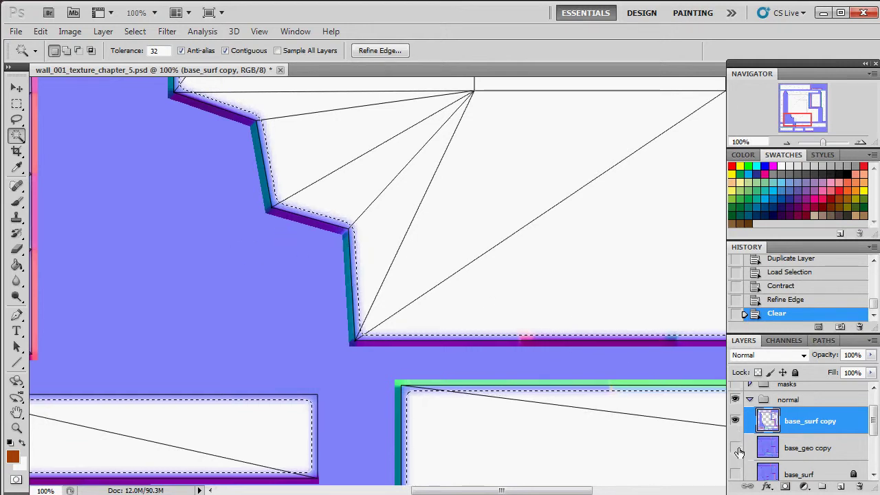
click(736, 449)
click(778, 300)
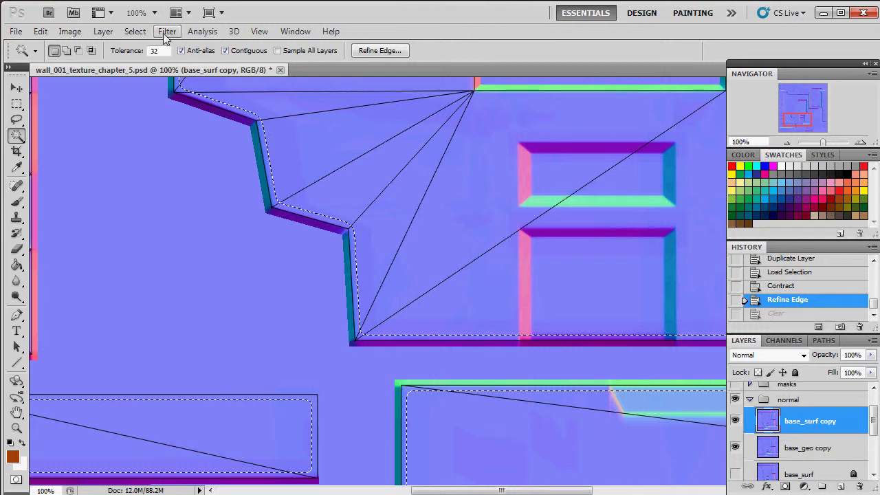
- Invert the selection, clear the outer edge areas from base_surf copy, then hide base_geo copy and deselect
click(134, 31)
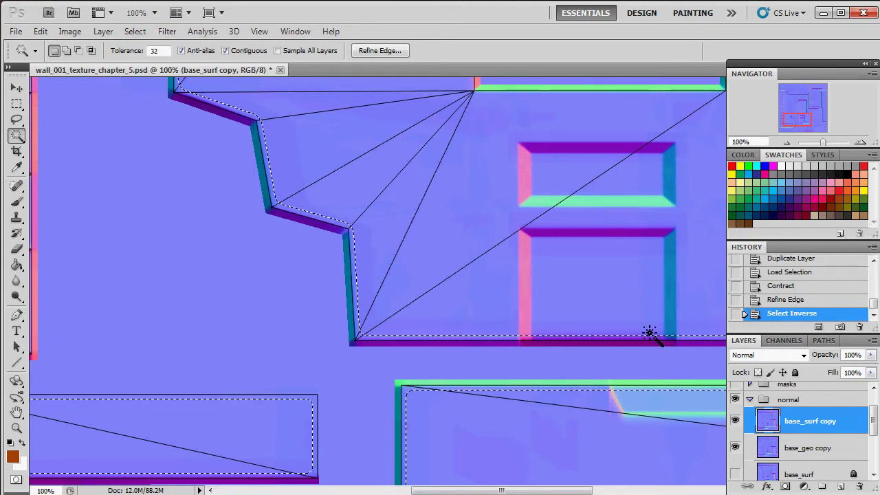
key(Delete)
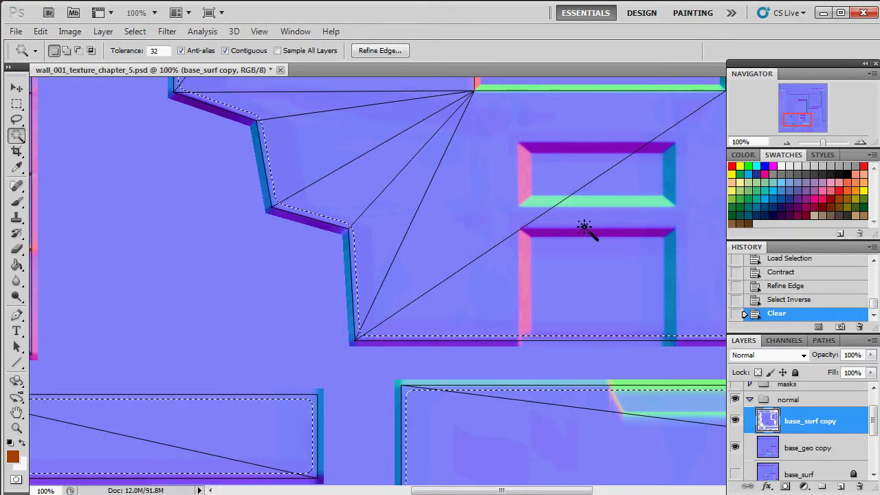
click(734, 420)
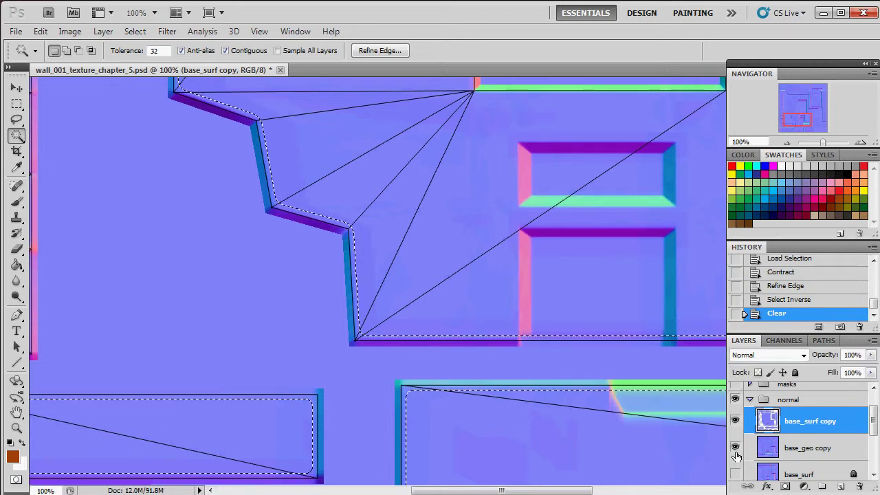
click(735, 447)
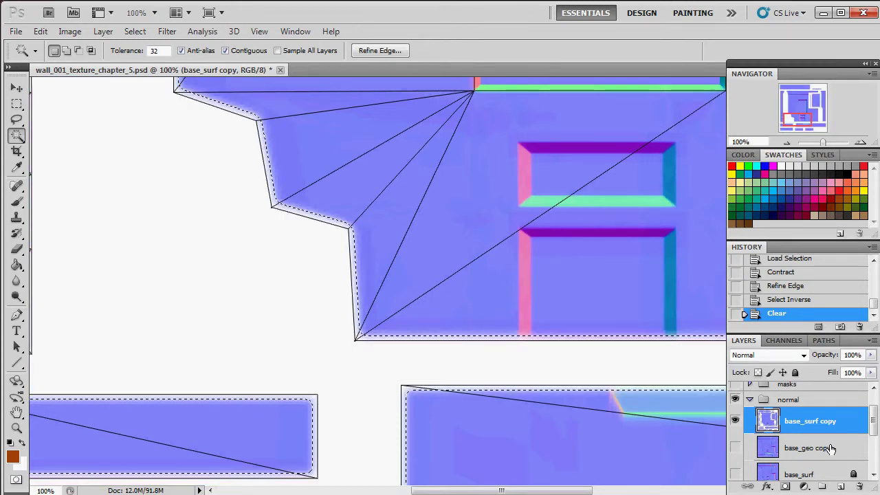
key(ctrl+d)
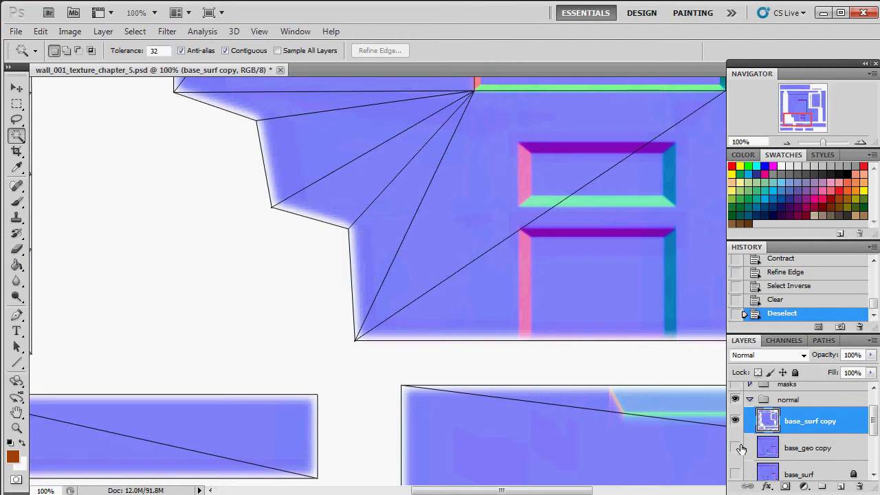
- Reshow base_geo copy, hide the UVsnapshot layer, and compare the normal map with base_surf copy hidden and shown
click(735, 422)
click(734, 447)
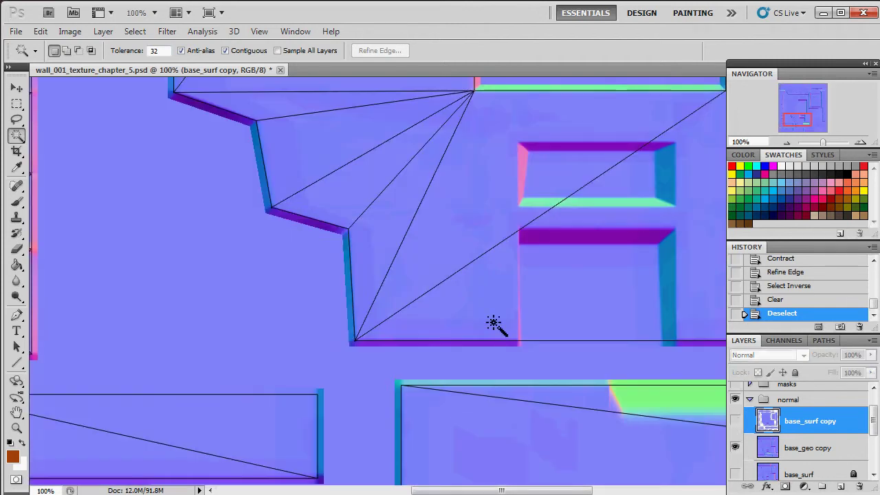
scroll(780, 393, up, 1)
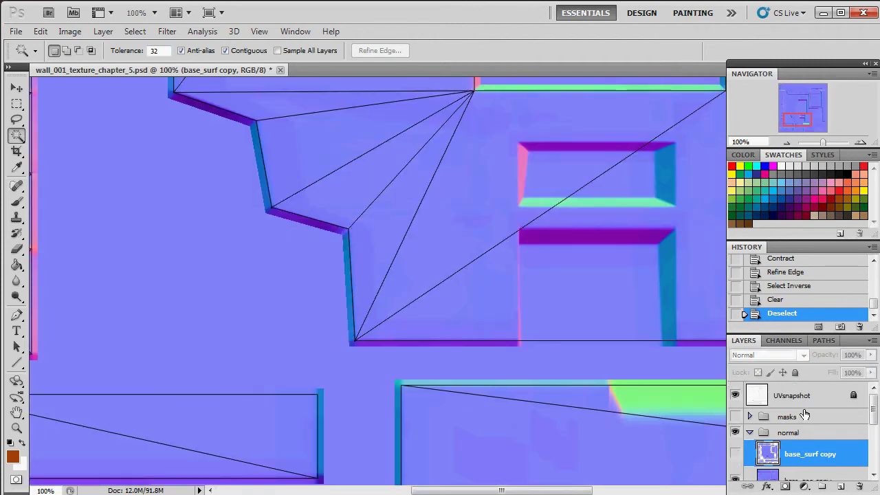
click(734, 395)
scroll(446, 214, down, 1)
scroll(445, 214, down, 3)
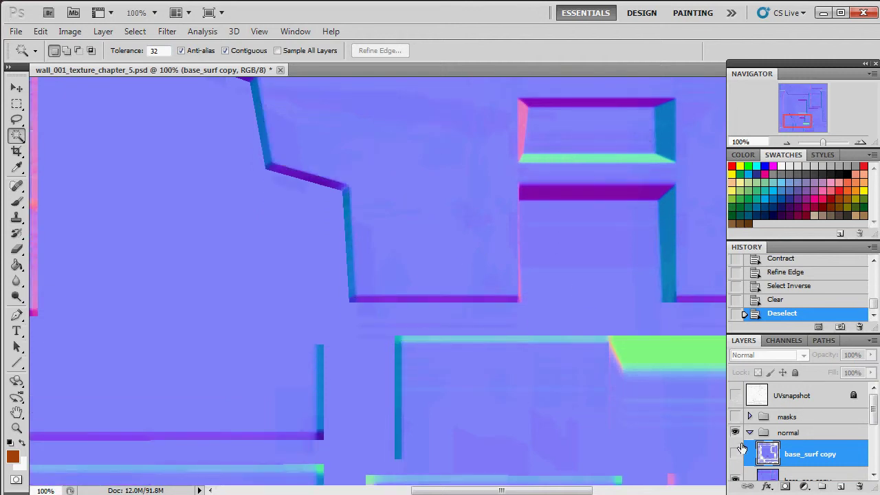
scroll(738, 441, down, 1)
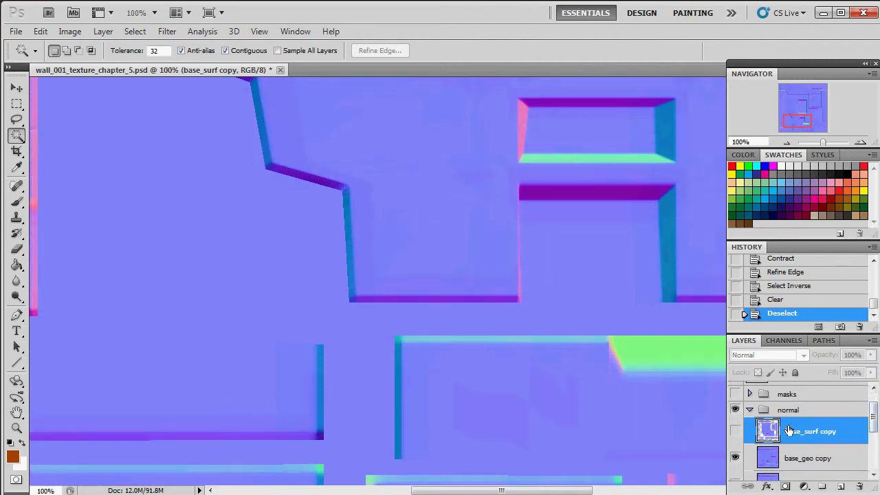
click(735, 433)
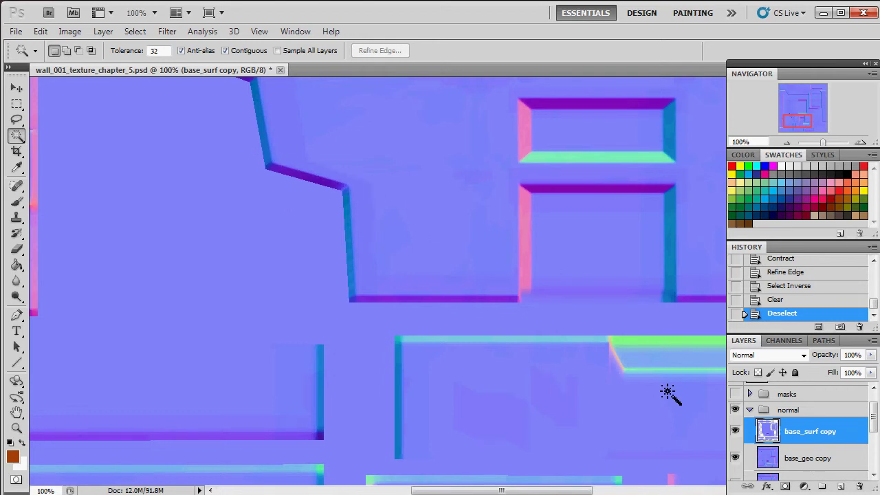
- Merge base_surf copy and base_geo copy into one layer and check the combined normal map
shift+click(822, 464)
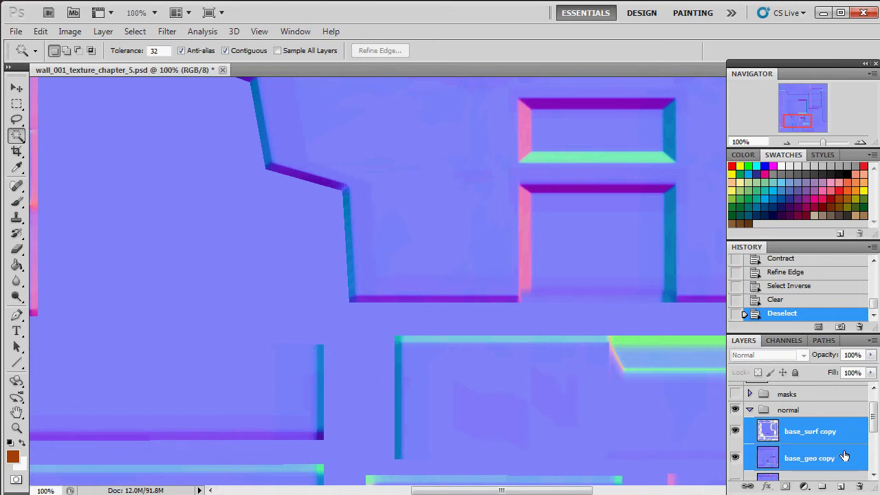
key(ctrl+e)
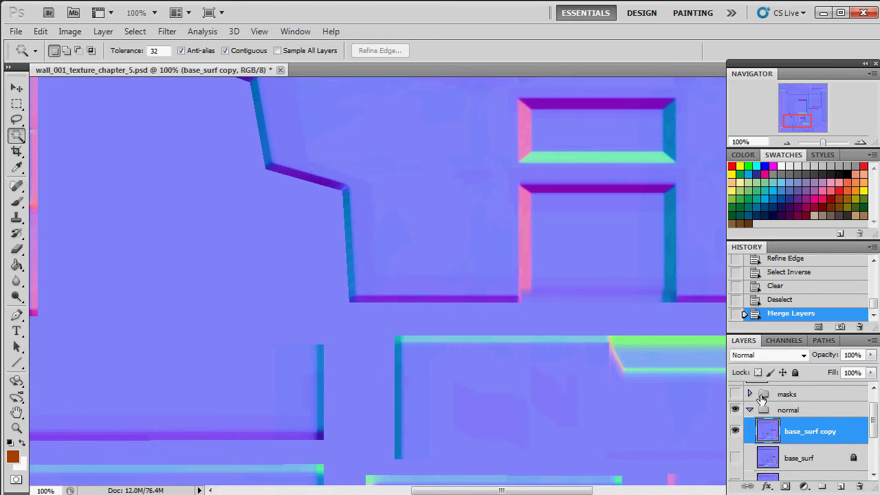
click(735, 430)
click(736, 431)
scroll(517, 223, up, 4)
click(824, 141)
drag(824, 141, 819, 141)
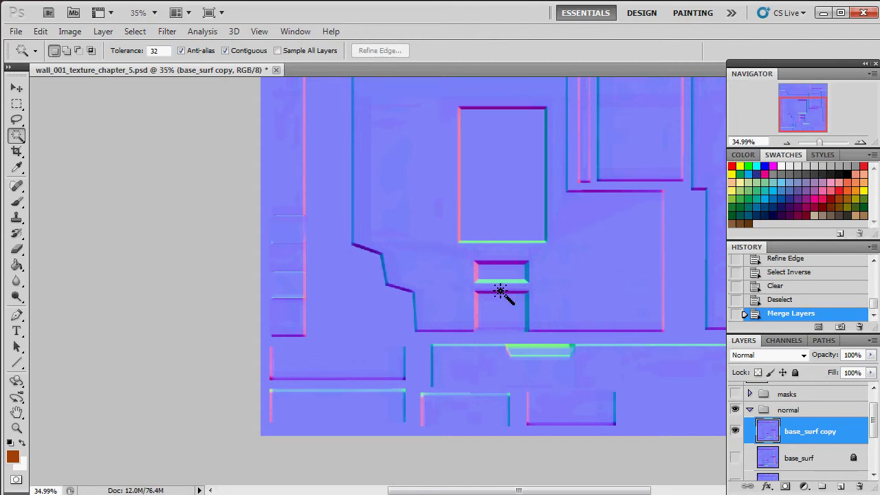
- Rename the merged base_surf copy layer as base normal and lock it completely
double_click(816, 432)
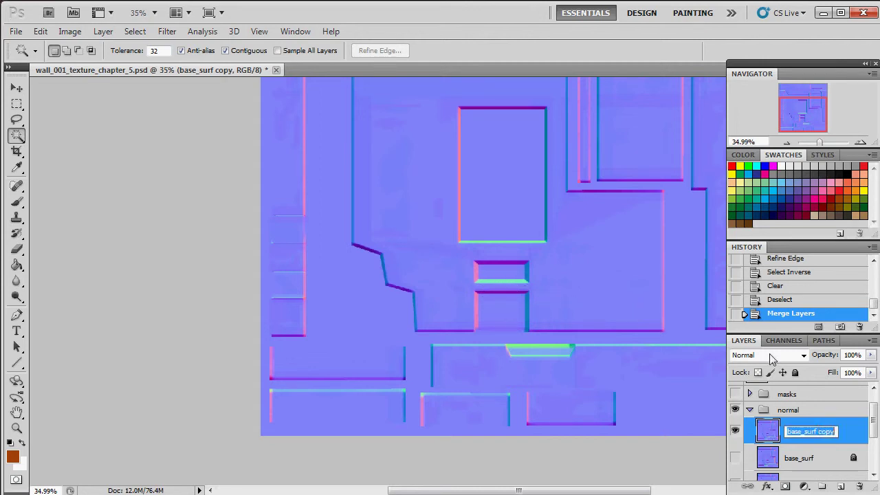
text(ba)
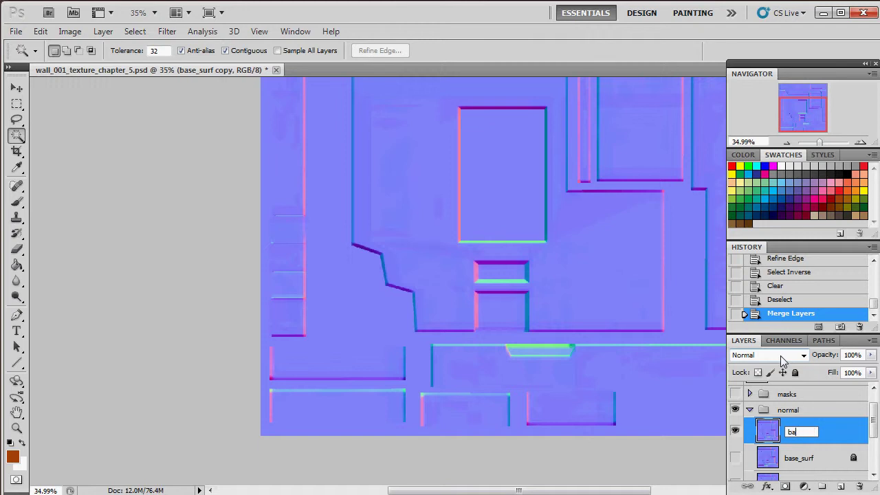
text(se normal)
key(Return)
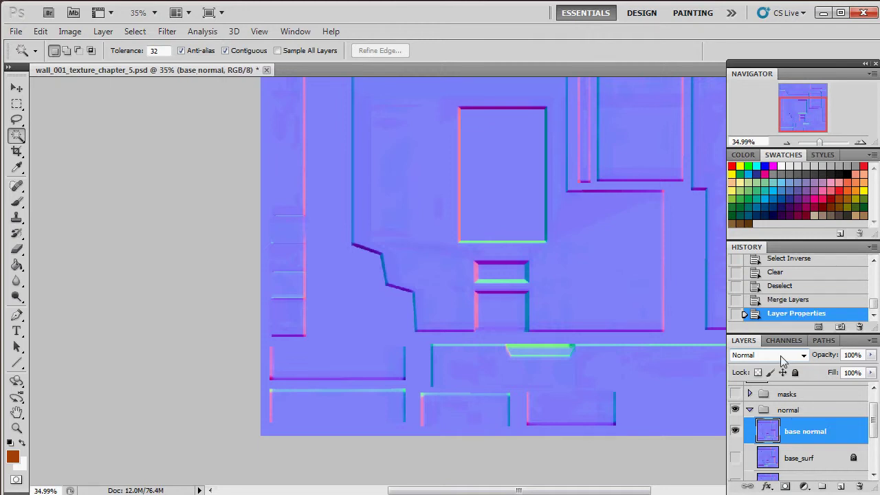
click(795, 372)
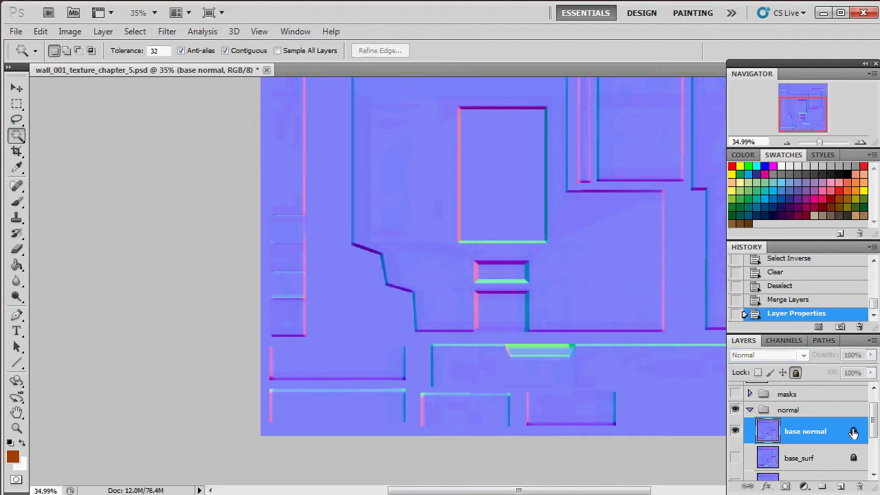
scroll(586, 209, up, 5)
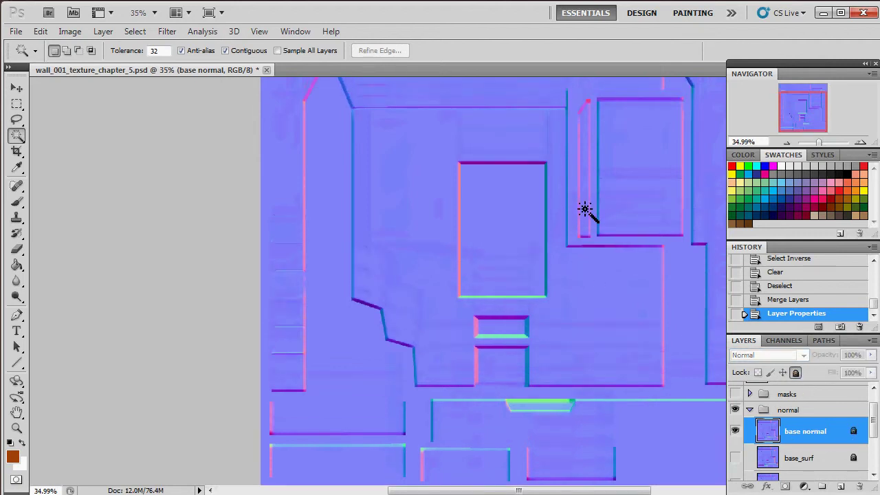
scroll(592, 206, down, 1)
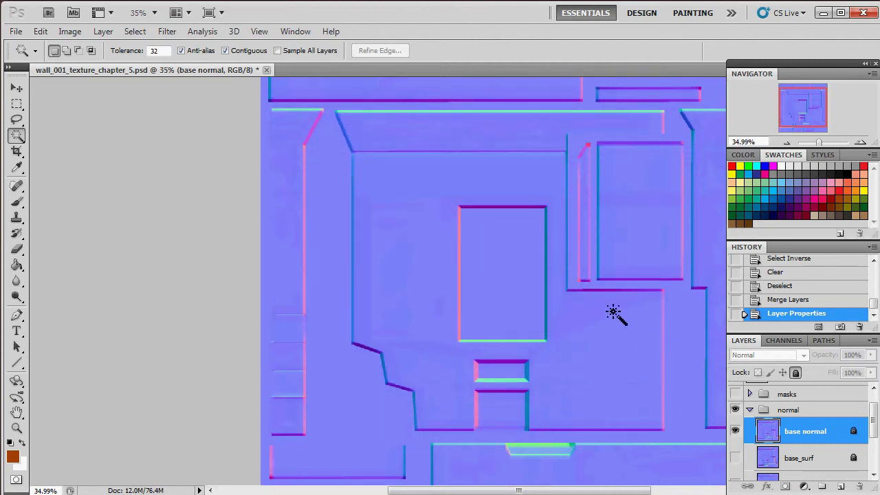
scroll(613, 312, up, 5)
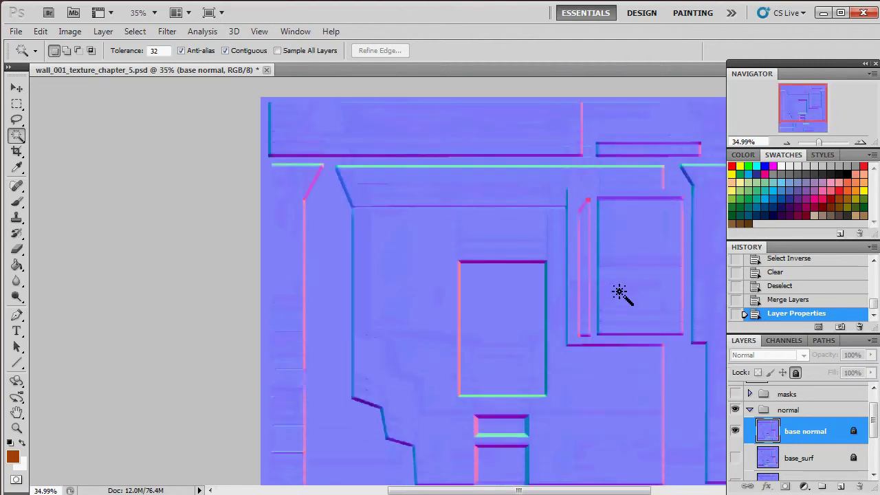
scroll(619, 292, down, 5)
scroll(619, 291, down, 2)
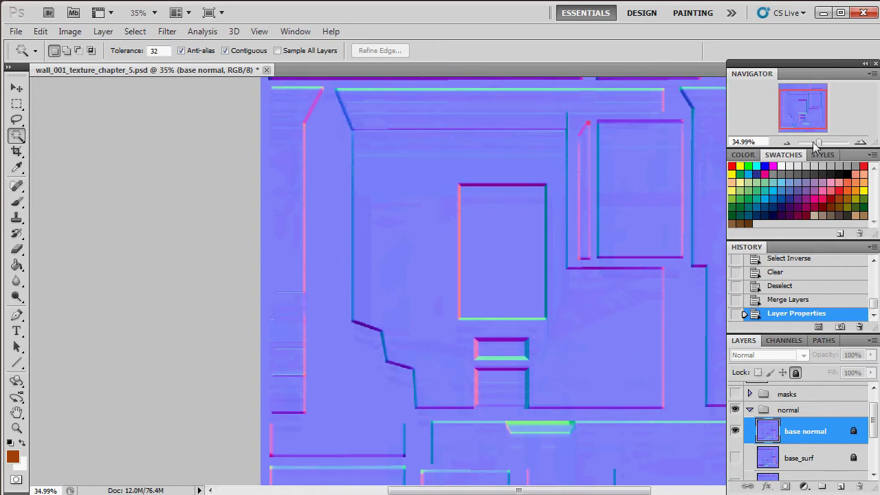
mouse_move(815, 143)
mouse_down()
mouse_move(824, 141)
mouse_move(809, 141)
mouse_up()
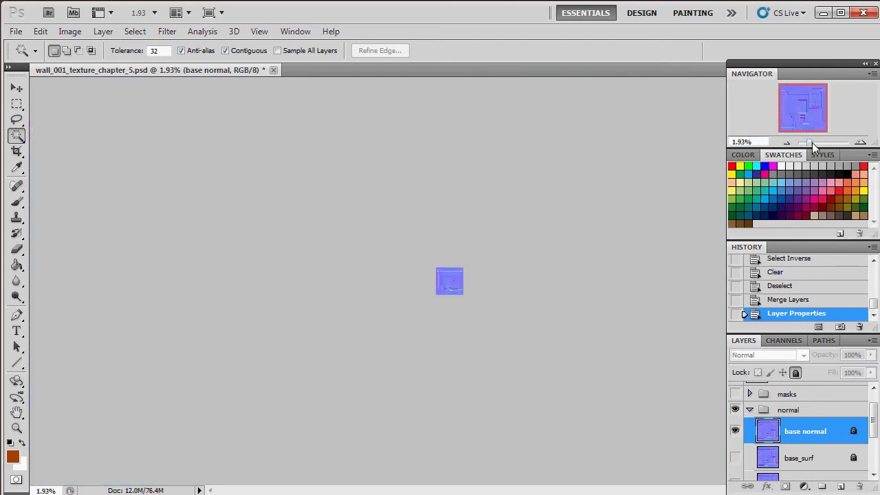
- Save a copy of the normal map to the Desktop as the Targa file temp_normal at 24 bits/pixel
click(15, 31)
click(153, 242)
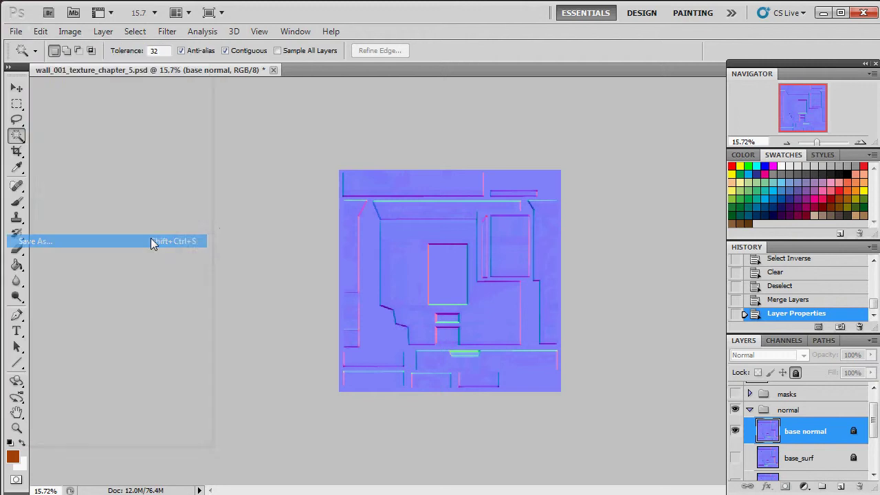
click(62, 107)
click(236, 273)
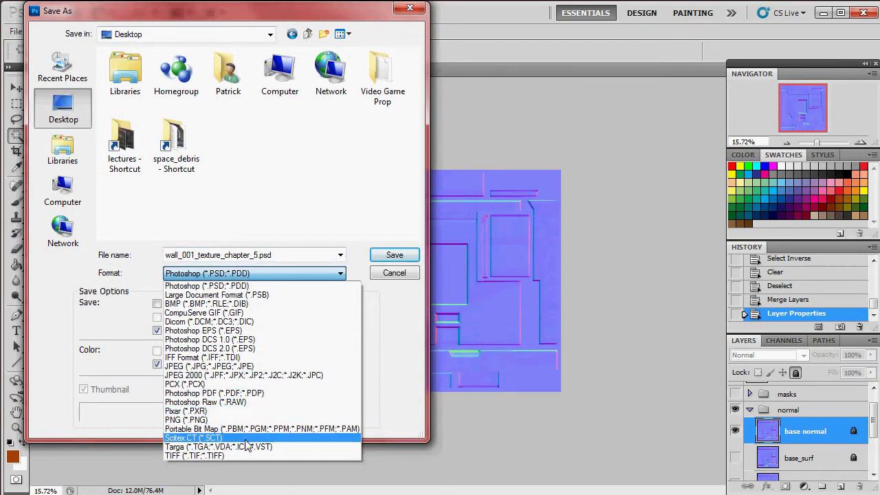
click(245, 446)
double_click(220, 254)
text(temp_n)
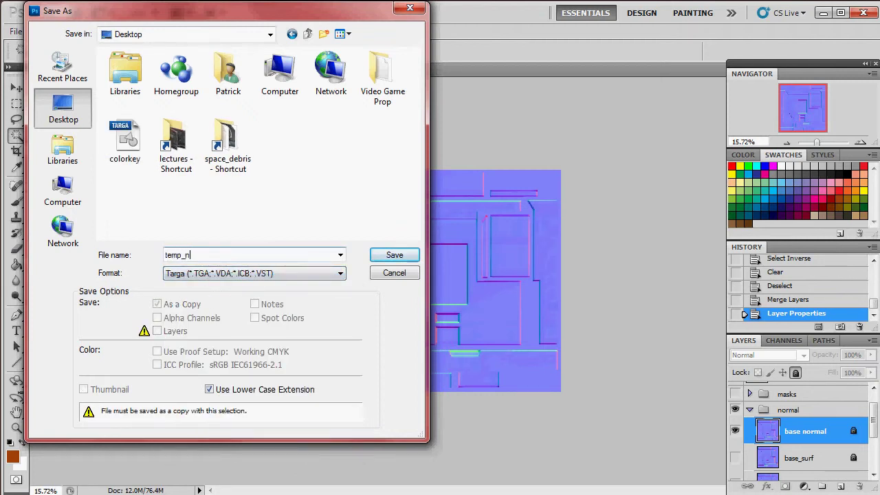
key(Return)
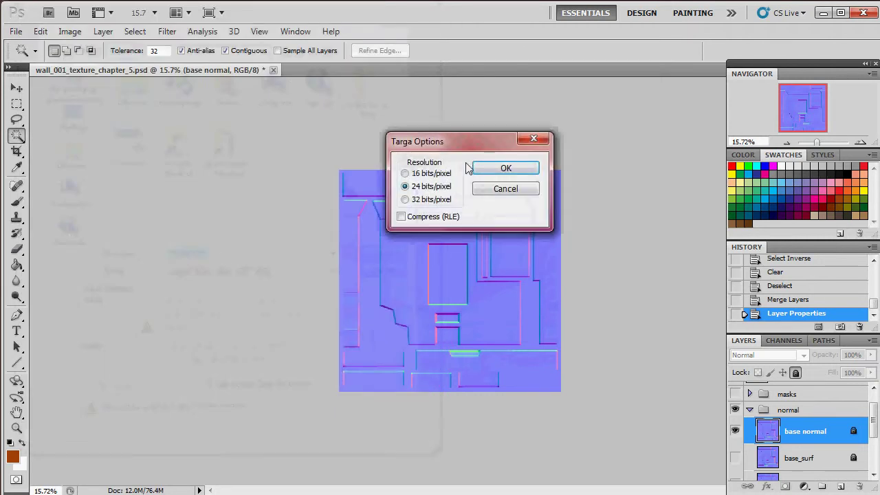
click(502, 168)
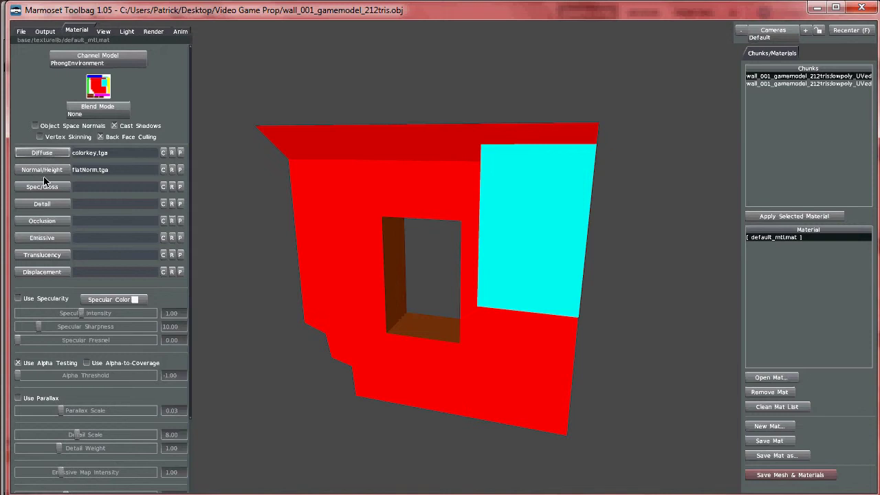
- In Marmoset Toolbag, load temp_normal as the material's normal map and inspect the wall's window and lower panel edges up close
click(48, 170)
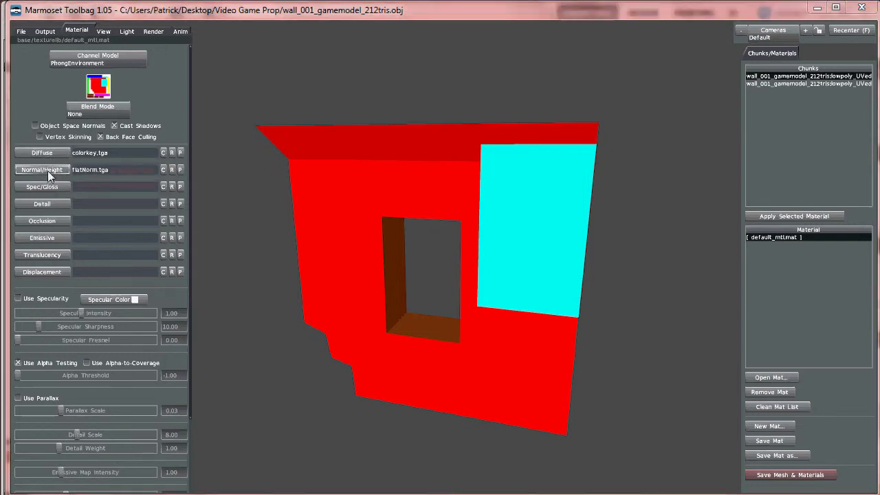
click(336, 162)
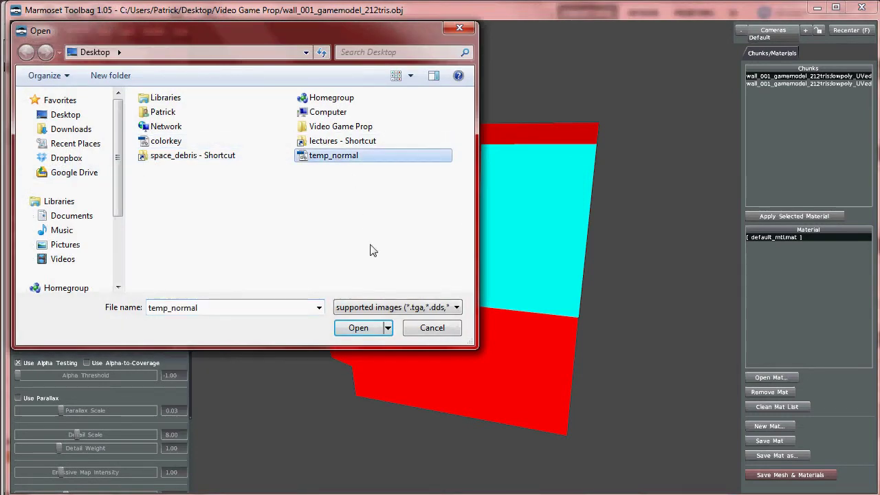
click(363, 328)
drag(465, 284, 473, 249)
scroll(571, 317, up, 3)
drag(570, 316, 577, 165)
drag(565, 122, 561, 182)
drag(383, 124, 513, 185)
drag(495, 226, 434, 281)
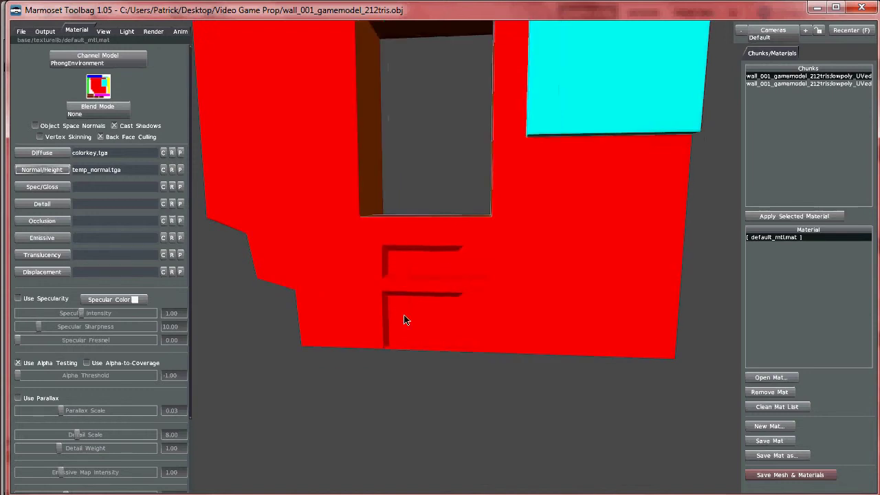
- Set the sky turntable to 43.25 and examine the wall's normal map detail from several angles under the rotating light
click(127, 32)
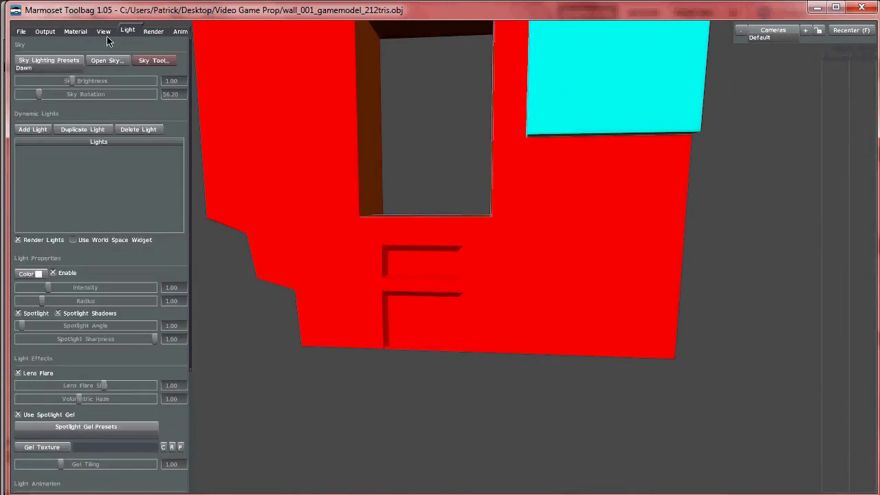
click(103, 31)
drag(74, 148, 96, 150)
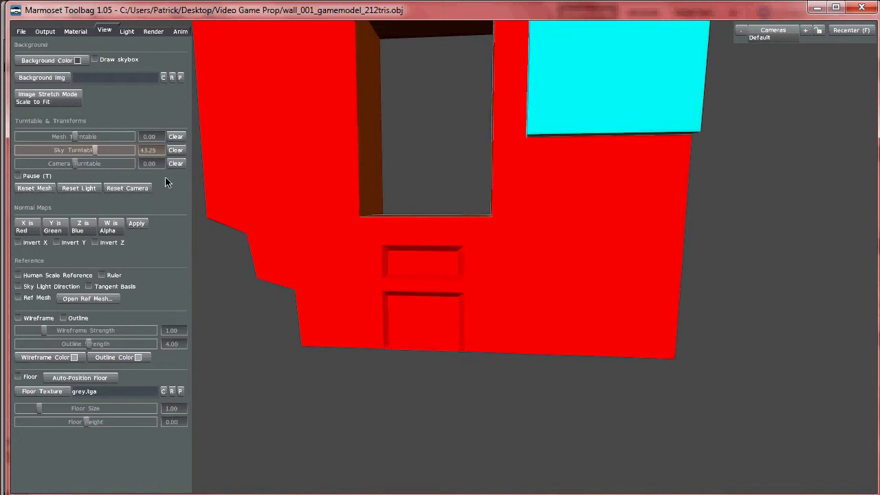
drag(479, 243, 443, 163)
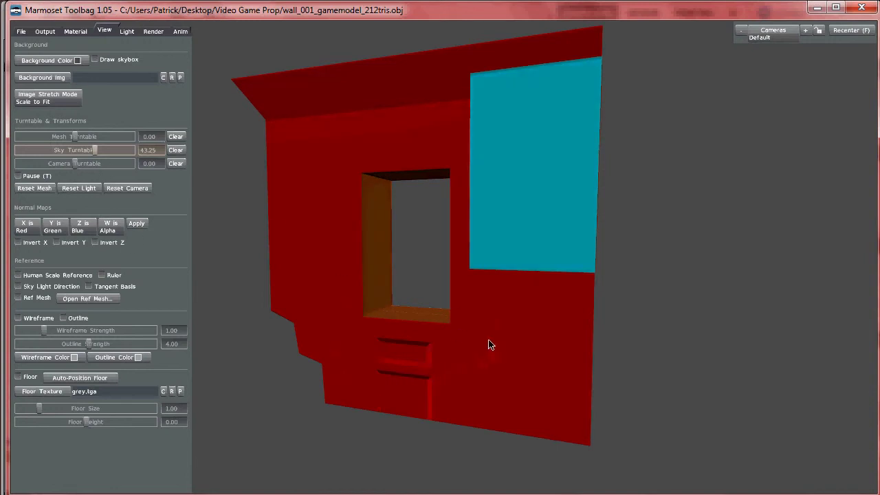
mouse_move(369, 301)
mouse_down()
mouse_move(412, 310)
mouse_move(453, 289)
mouse_move(478, 335)
mouse_move(507, 349)
mouse_move(491, 328)
mouse_move(443, 181)
mouse_move(462, 287)
mouse_move(436, 338)
mouse_move(436, 255)
mouse_move(463, 231)
mouse_move(497, 240)
mouse_move(507, 229)
mouse_move(499, 222)
mouse_up()
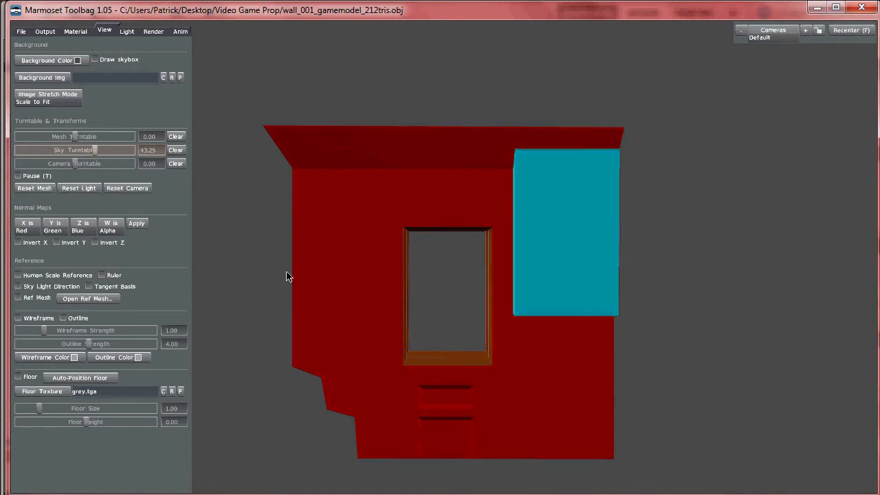
click(74, 31)
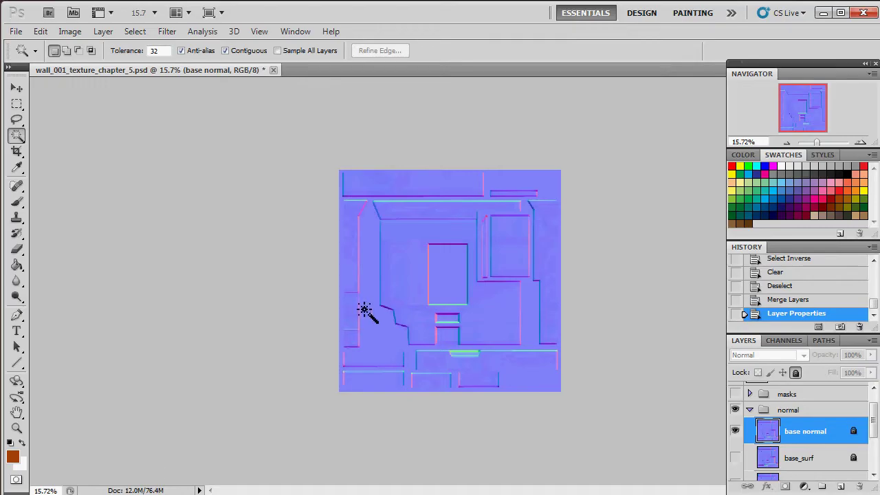
- Switch back to Photoshop, collapse the normal group and look over the layer groups from masks down to glow
click(750, 411)
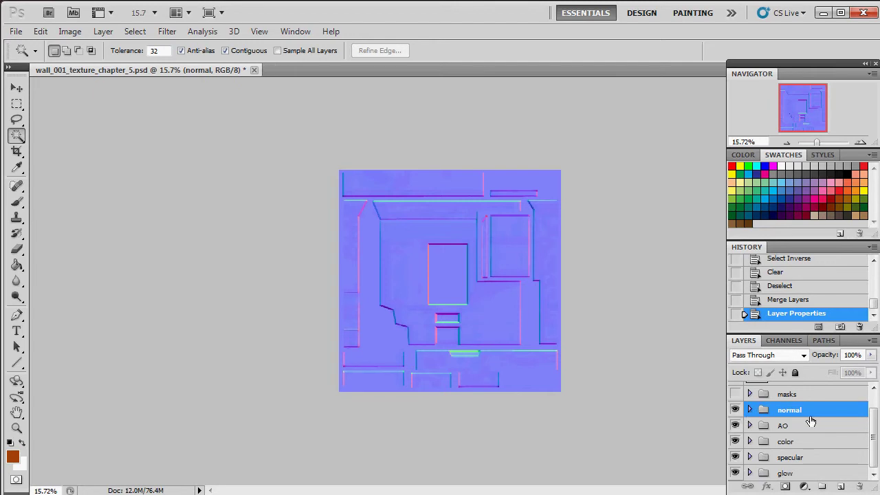
scroll(797, 439, up, 1)
scroll(800, 437, down, 1)
scroll(818, 445, up, 1)
scroll(804, 440, down, 1)
scroll(781, 421, up, 1)
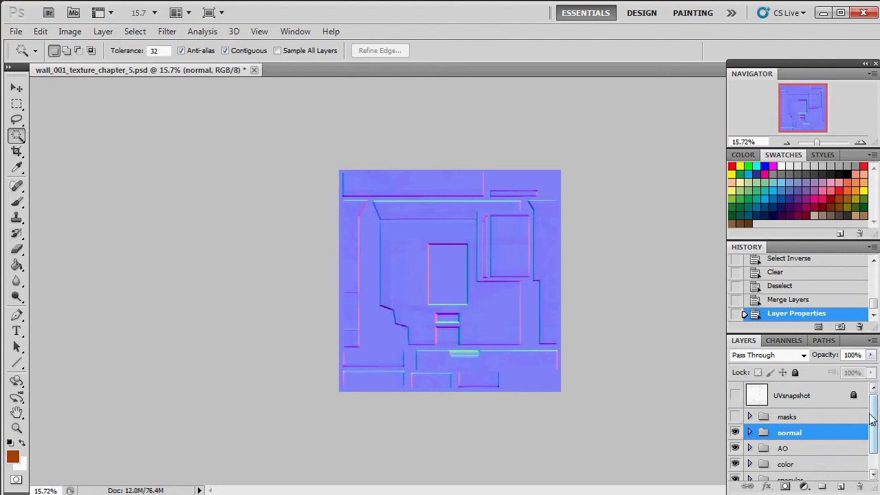
scroll(871, 419, down, 1)
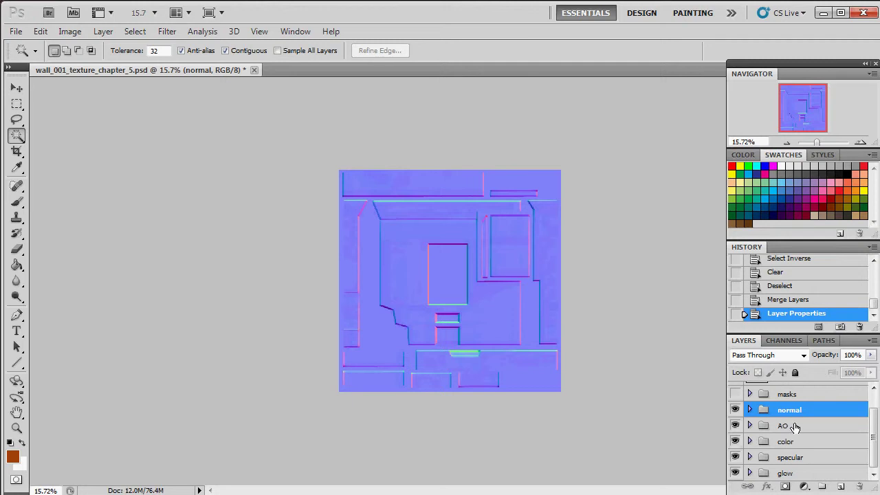
- Expand the normal group, add a new layer and place it beneath base_geo as the group's lowest layer
click(750, 411)
scroll(802, 440, down, 2)
click(818, 433)
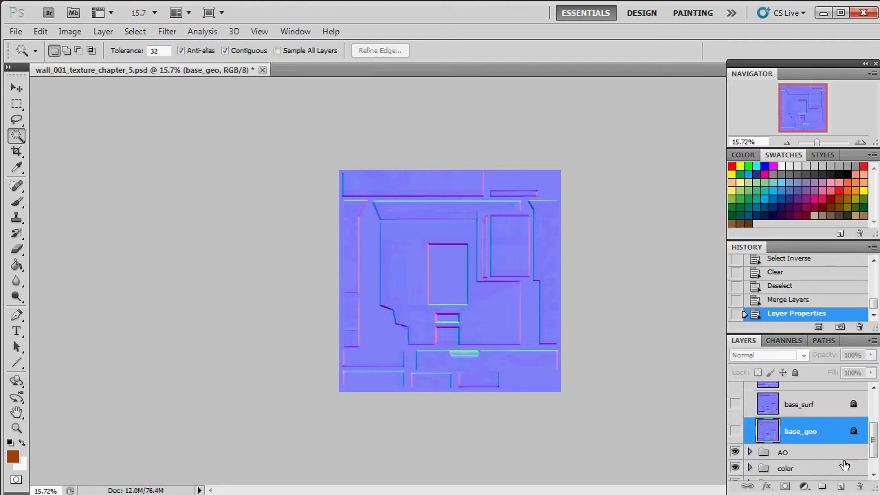
click(840, 485)
drag(790, 433, 790, 470)
scroll(776, 433, up, 2)
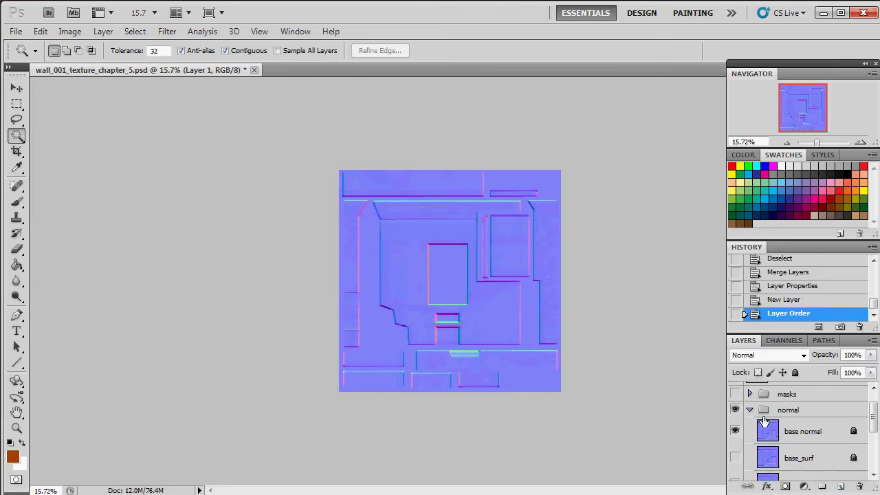
- Sample the flat normal-map blue from the base normal layer as the foreground color, then hide that layer
drag(819, 140, 823, 143)
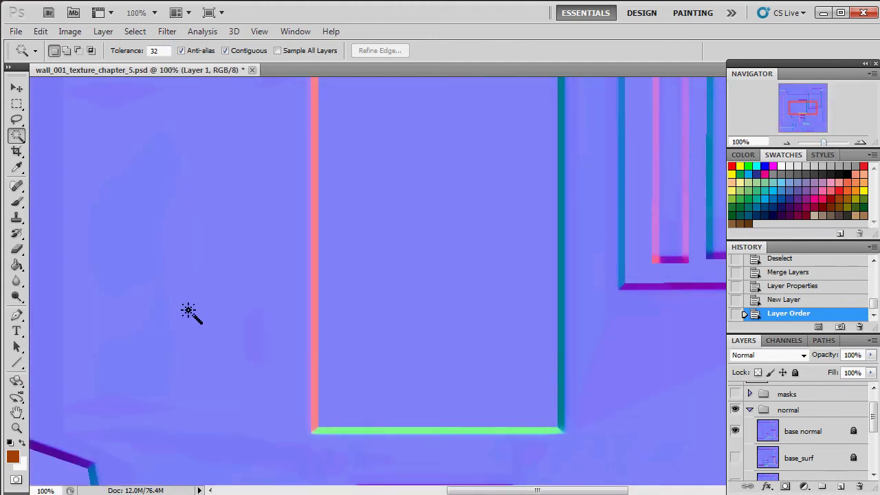
click(17, 167)
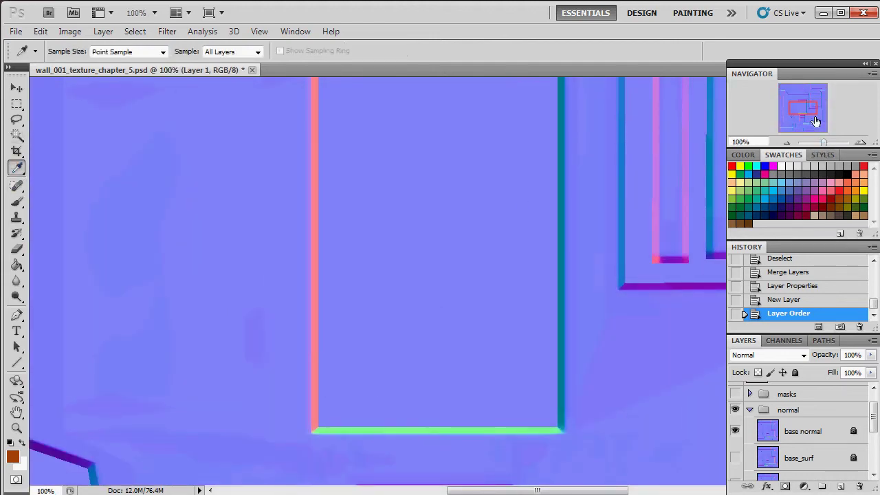
drag(823, 142, 820, 142)
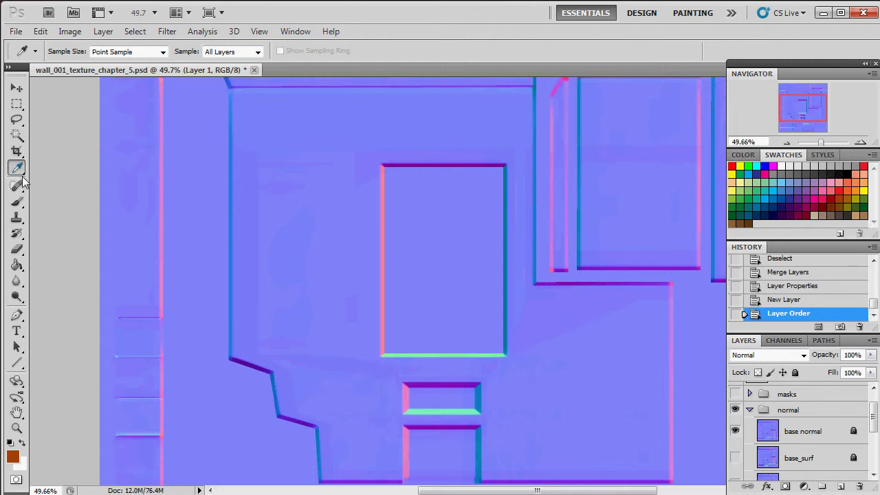
click(224, 405)
click(735, 430)
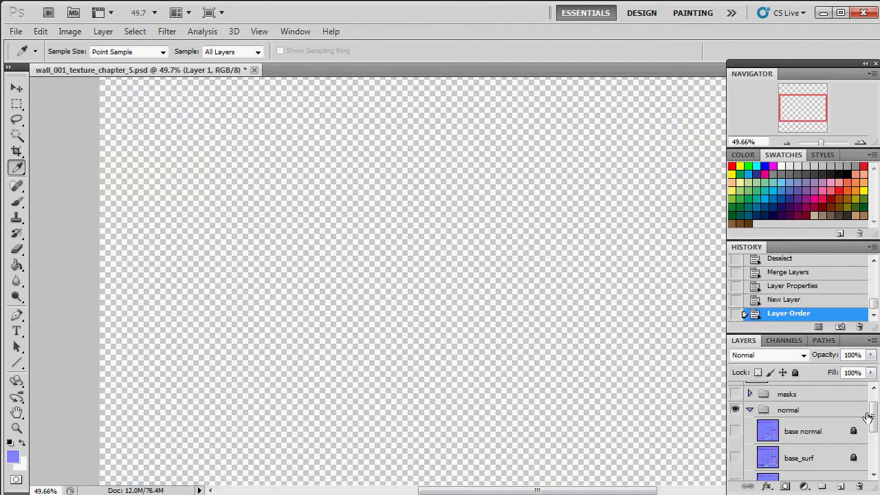
- Rename the new layer below base_geo as base and fill it with the sampled blue
drag(873, 415, 874, 439)
double_click(800, 451)
text(base)
key(Return)
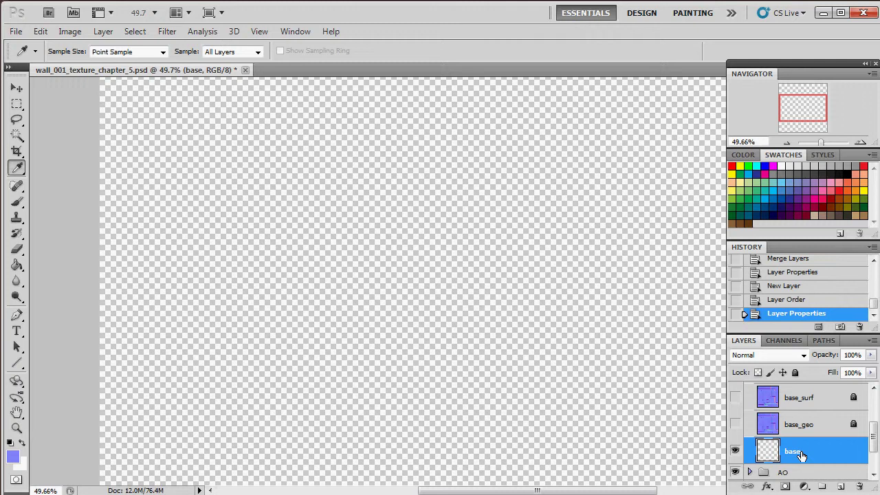
key(alt+BackSpace)
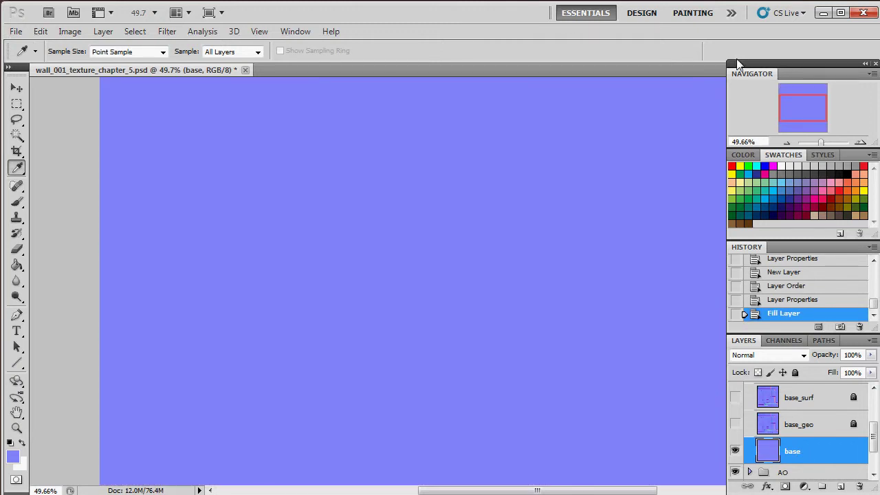
drag(820, 145, 817, 143)
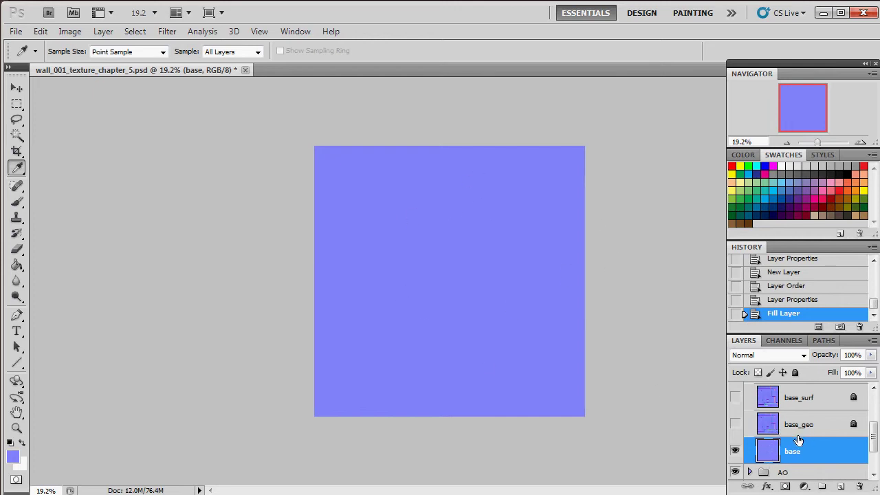
scroll(797, 440, up, 3)
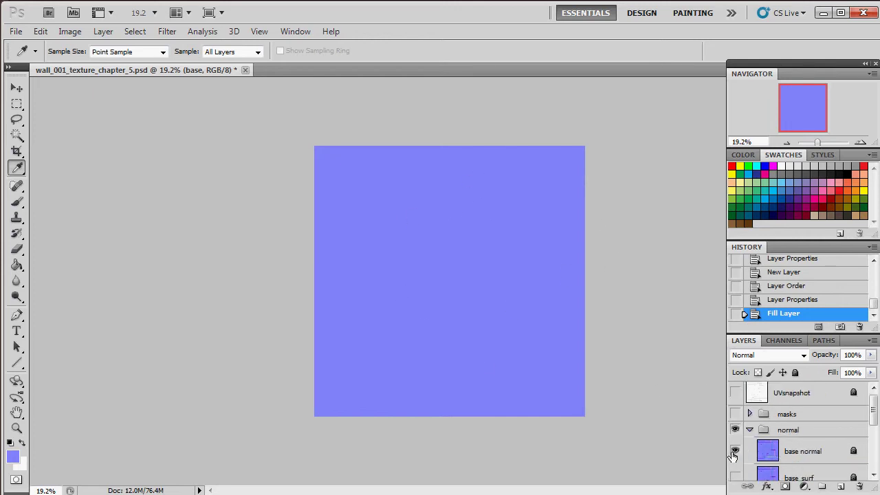
- Make the base normal layer visible again and collapse the normal group
click(734, 451)
scroll(790, 433, down, 1)
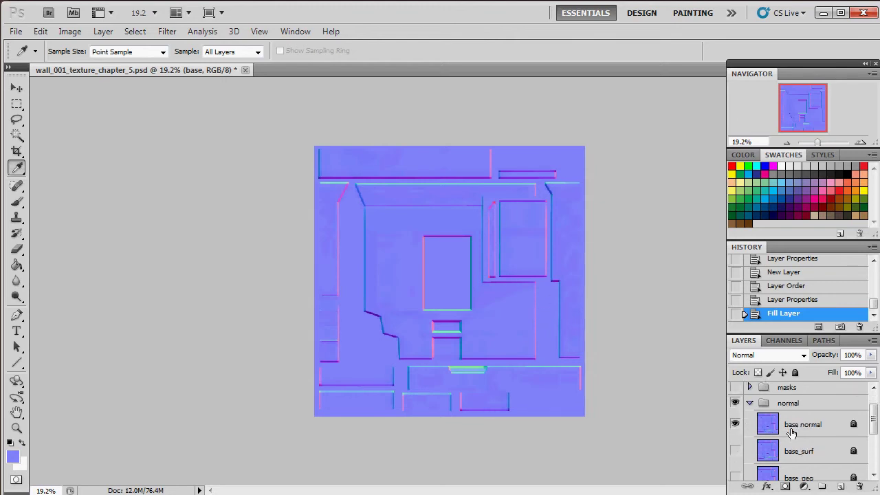
click(750, 405)
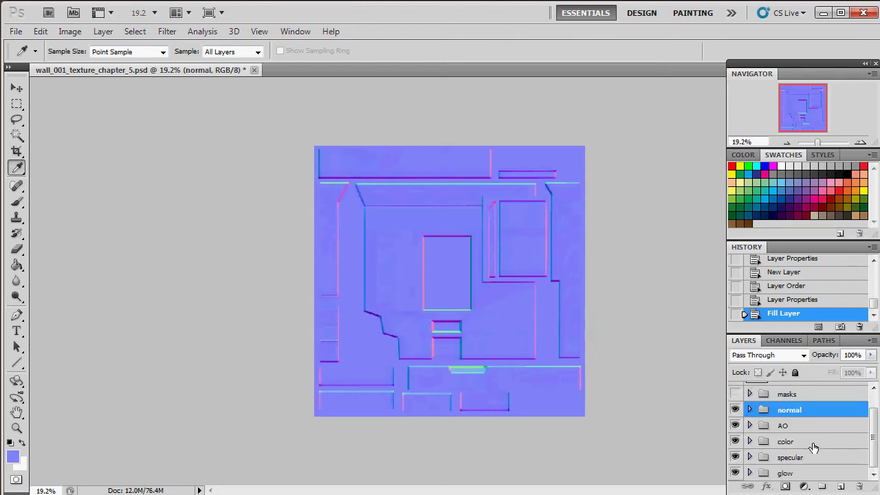
- Add a new layer inside the AO group and name it base
click(780, 427)
click(840, 486)
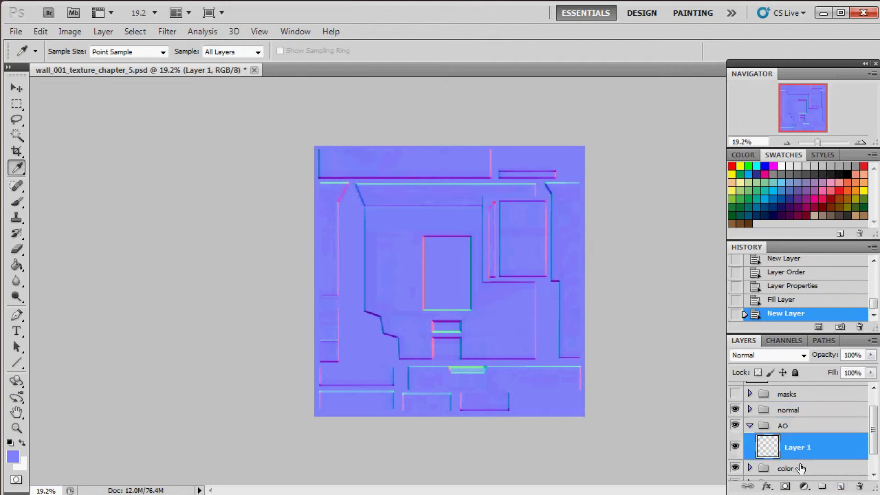
double_click(800, 448)
text(base)
key(Return)
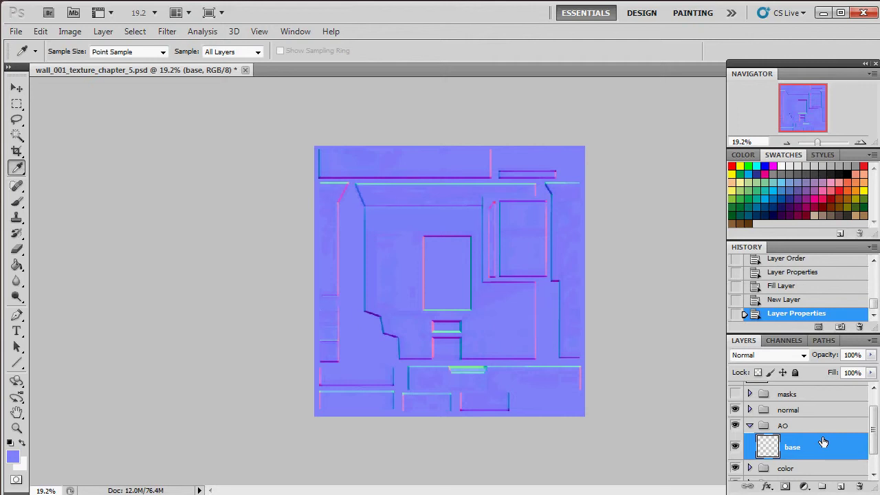
- Hide the normal group and fill the AO group's base layer with a very light gray swatch
click(734, 409)
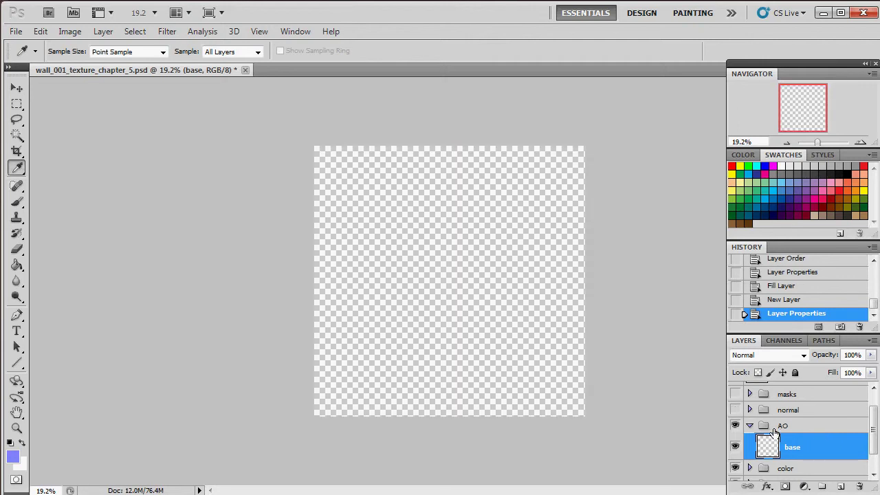
click(833, 165)
key(alt+BackSpace)
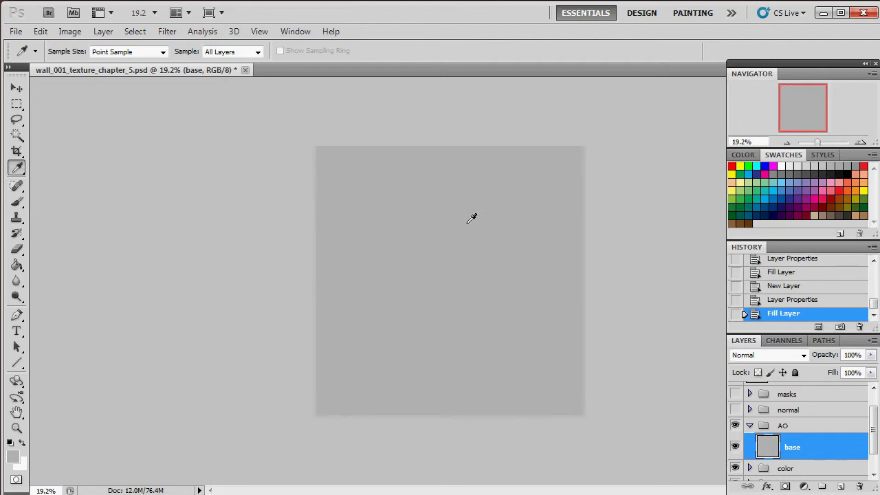
click(789, 166)
key(alt+BackSpace)
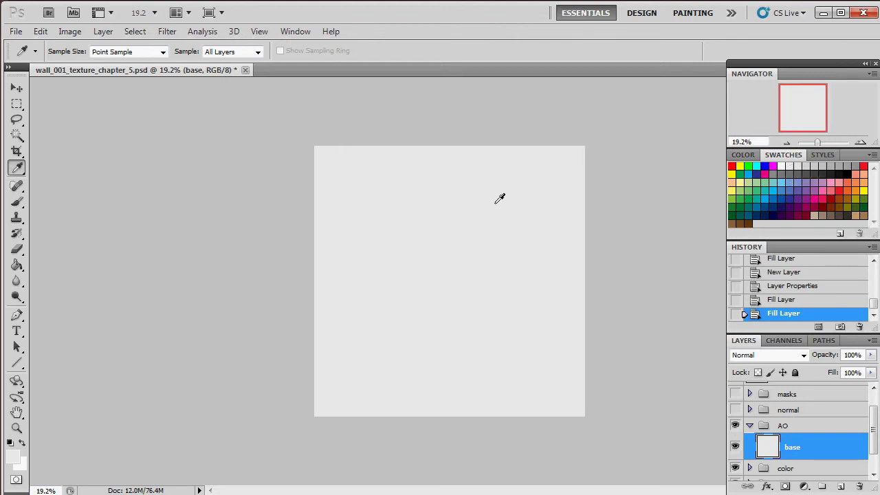
- Collapse the AO group and set its blending mode to Multiply
click(757, 426)
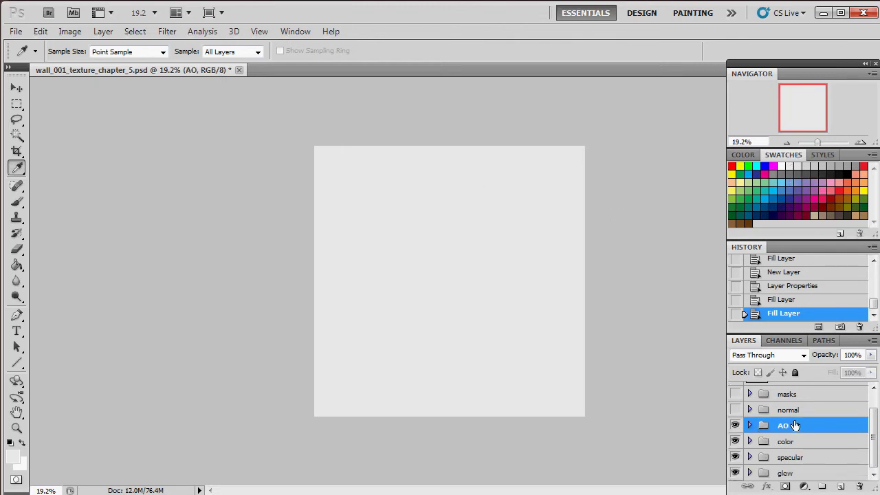
click(782, 443)
click(783, 430)
click(785, 437)
click(784, 426)
click(789, 356)
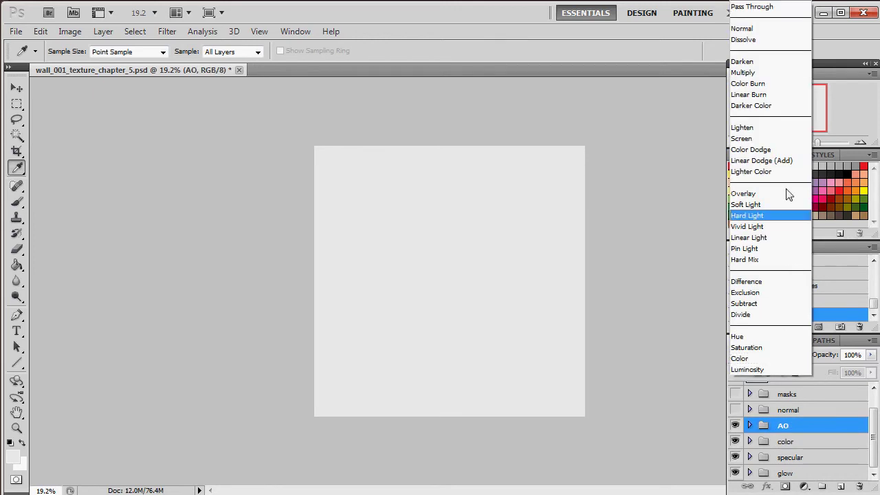
click(774, 74)
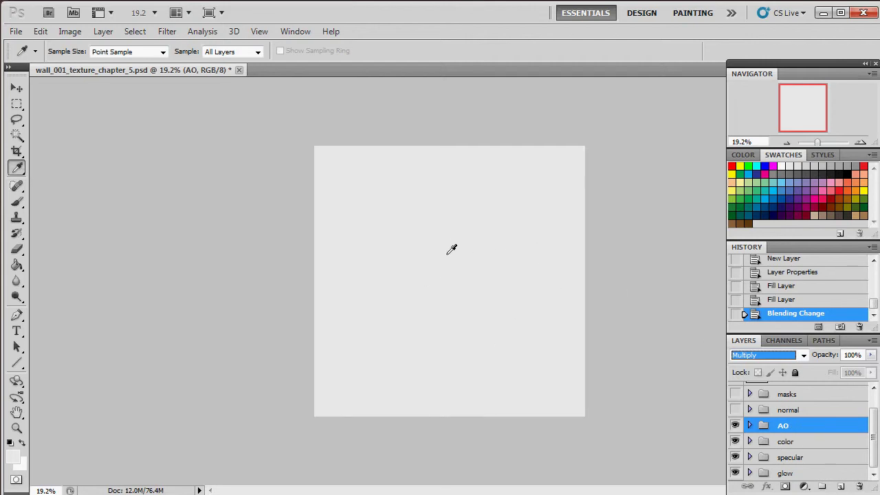
- Hide the AO group and add a new layer inside the color group
click(736, 425)
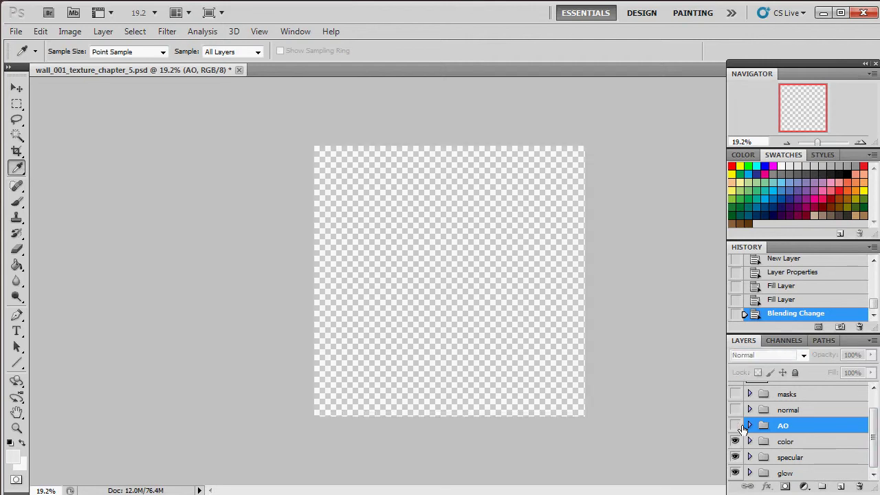
click(781, 442)
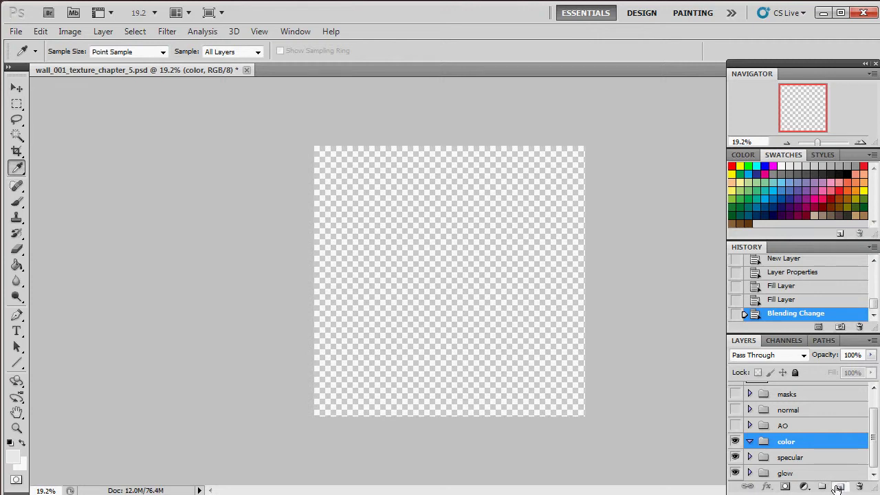
click(839, 485)
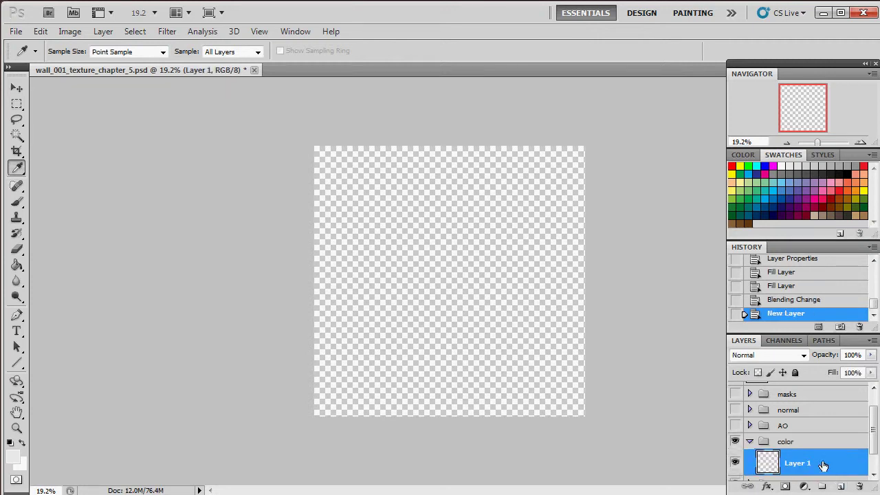
- Fill the color group's new layer with a slightly warm gray of R 173, G 161, B 161
click(850, 167)
click(817, 154)
click(742, 154)
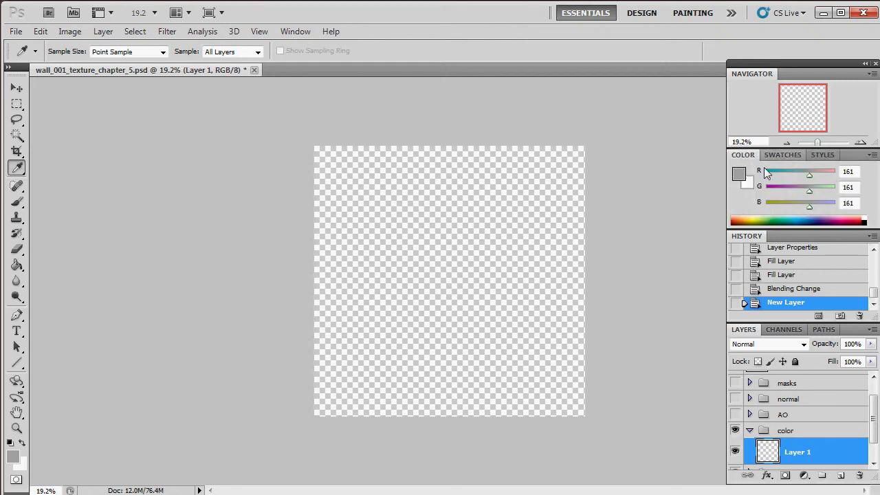
drag(806, 173, 823, 175)
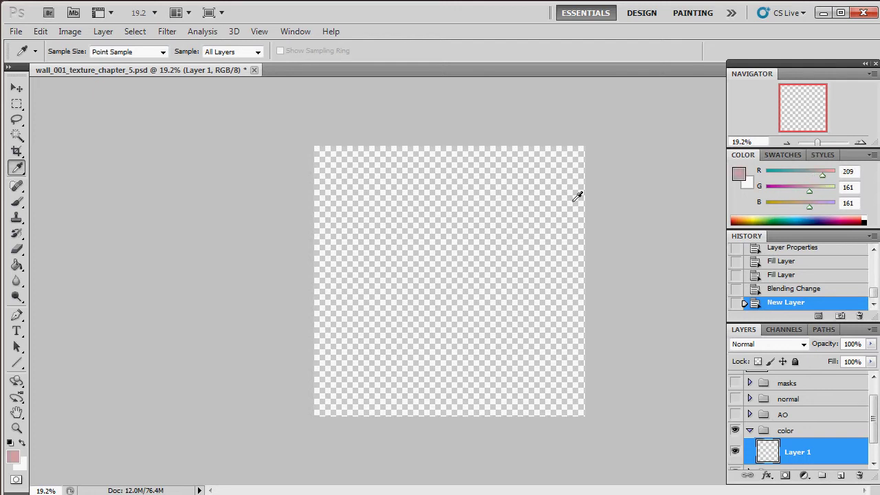
key(alt+BackSpace)
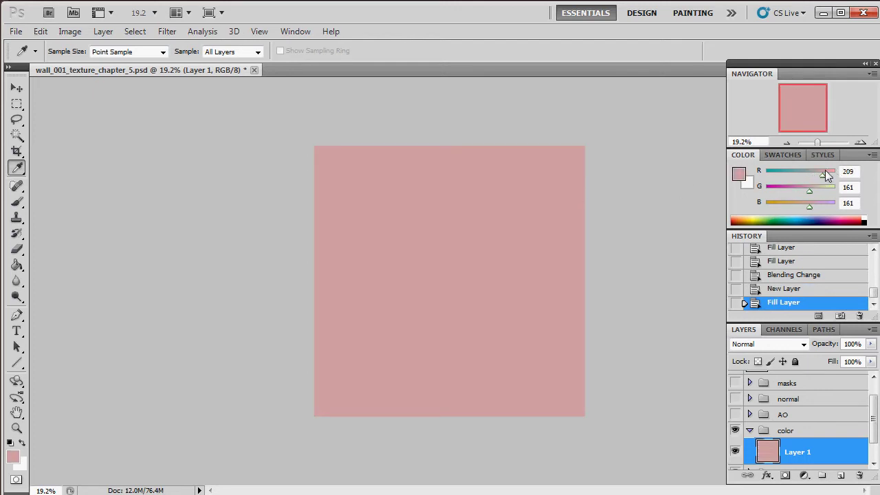
drag(822, 175, 813, 187)
key(alt+BackSpace)
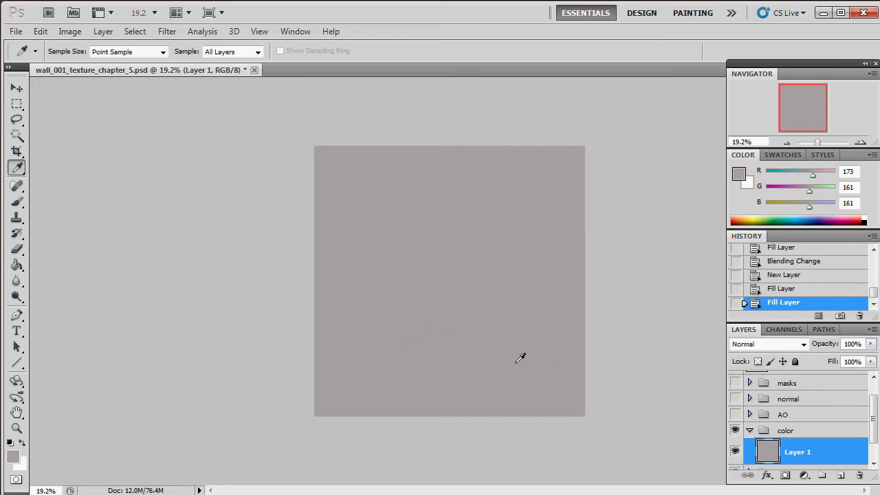
- Rename the color group's filled layer as base and collapse the group
double_click(804, 454)
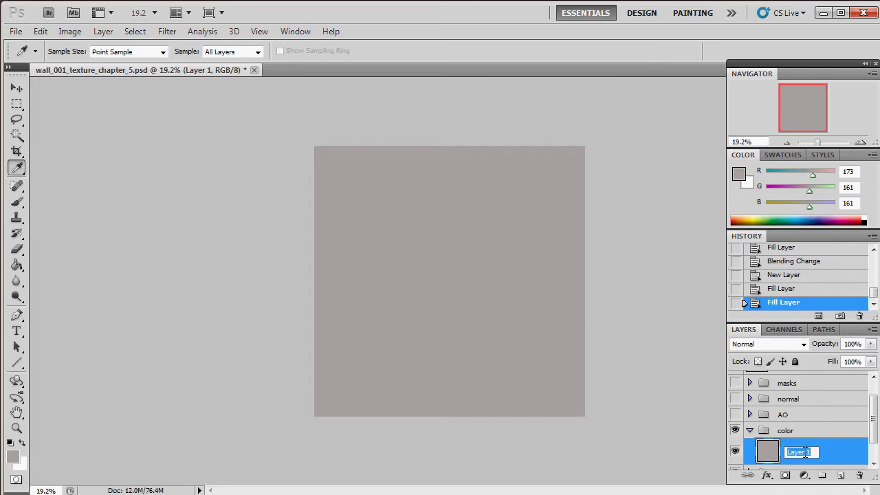
text(base)
key(Return)
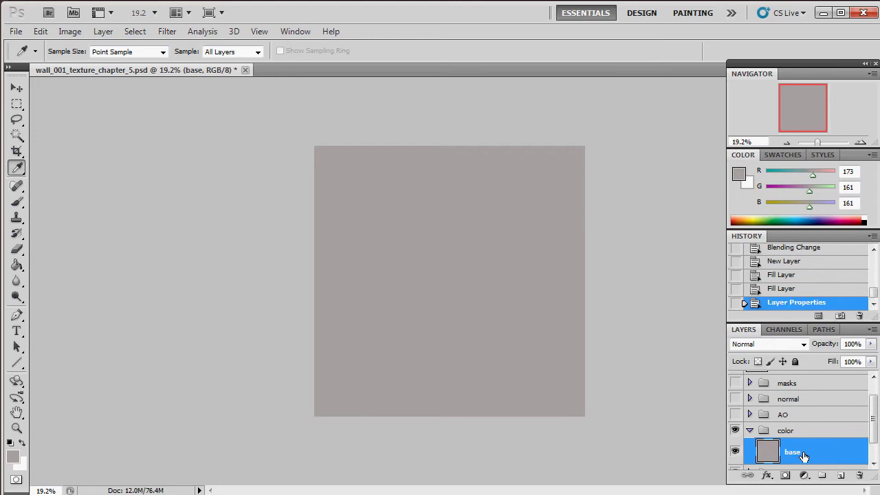
click(751, 431)
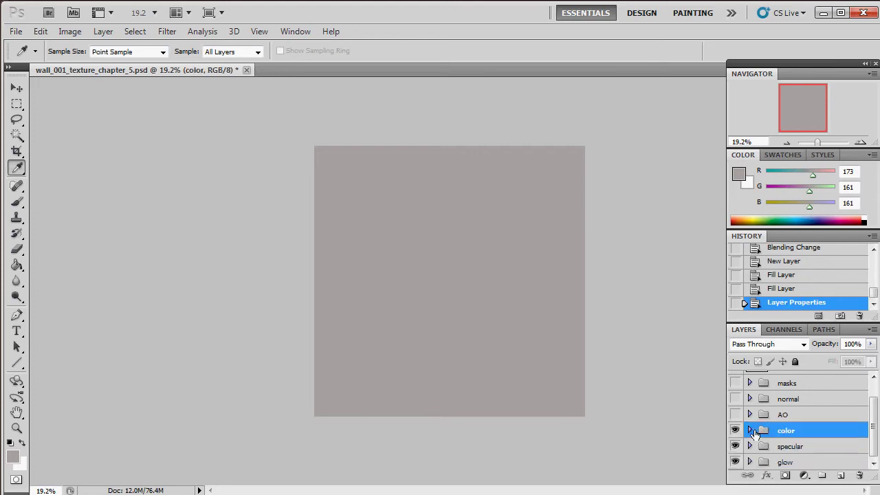
- Hide the color group and add a new layer named base inside the specular group
click(735, 430)
click(749, 446)
click(791, 446)
click(840, 474)
double_click(797, 457)
text(base)
key(Return)
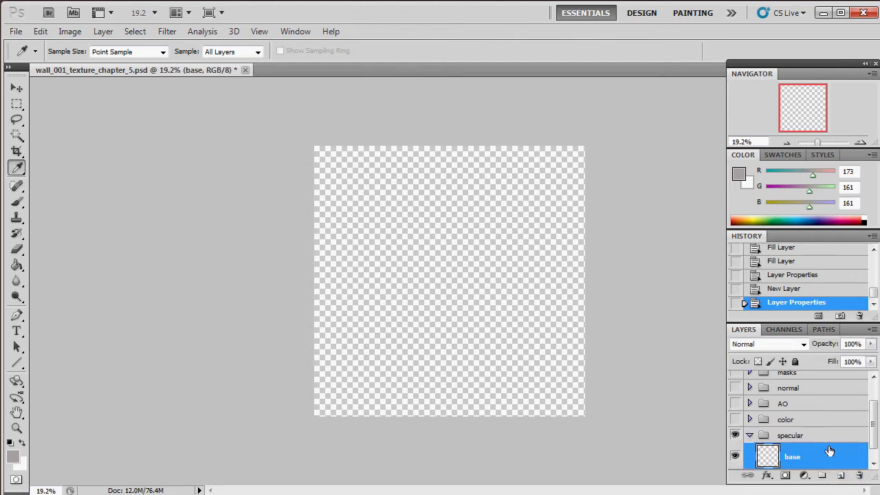
- Fill the specular group's base layer with a dark gray swatch and collapse the group
click(784, 154)
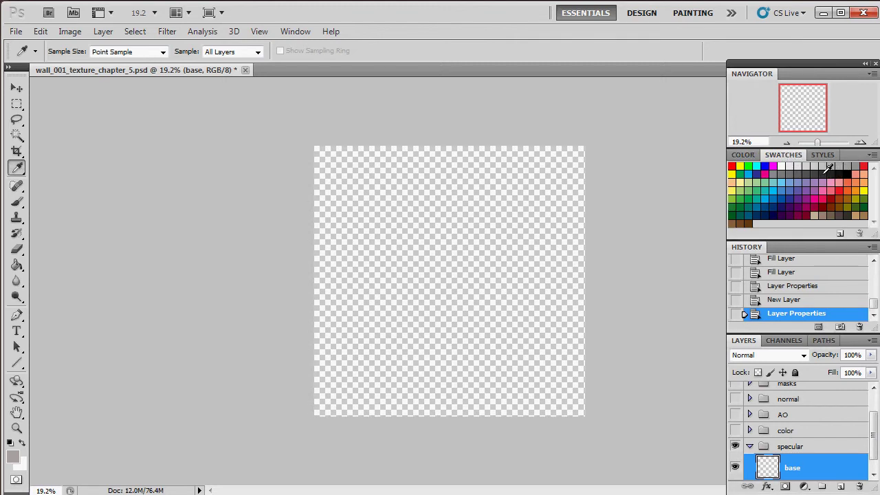
click(819, 167)
key(alt+BackSpace)
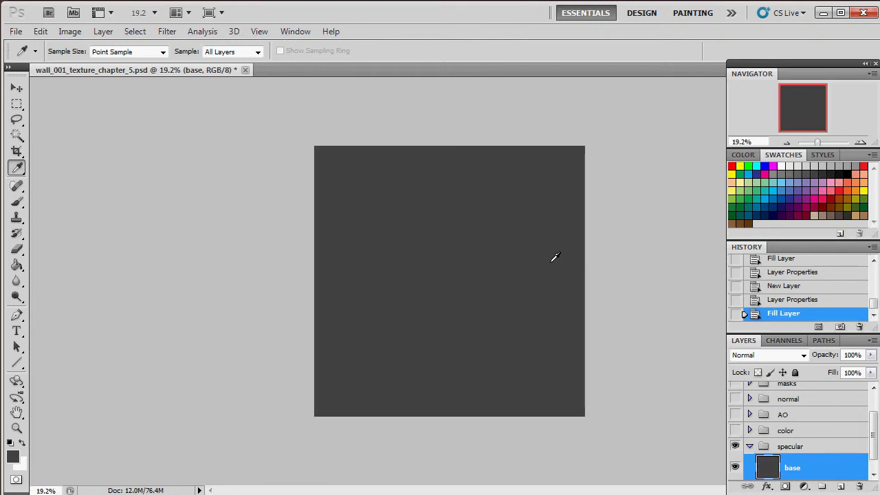
click(750, 446)
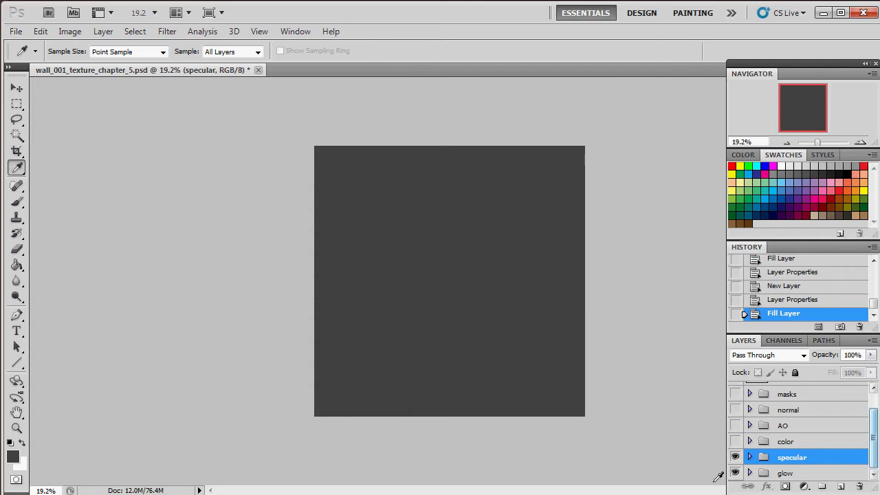
- Hide the specular group and add a new layer named base inside the glow group
click(749, 473)
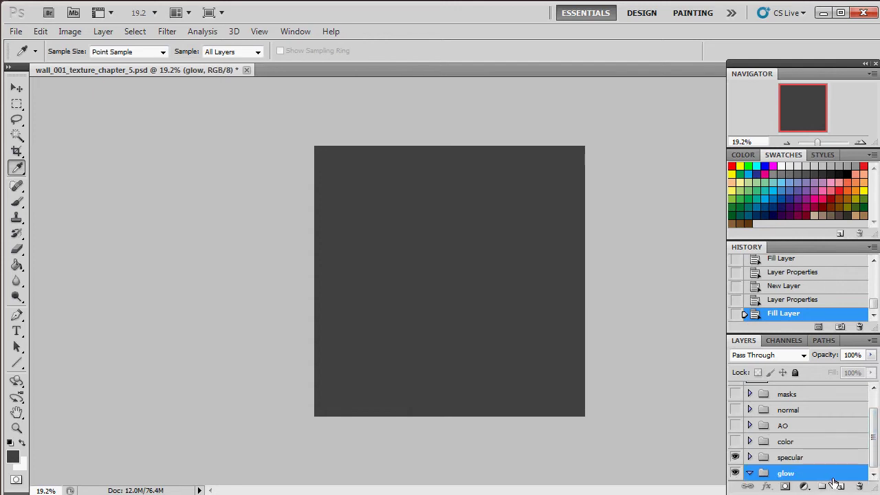
click(735, 458)
click(839, 486)
double_click(797, 468)
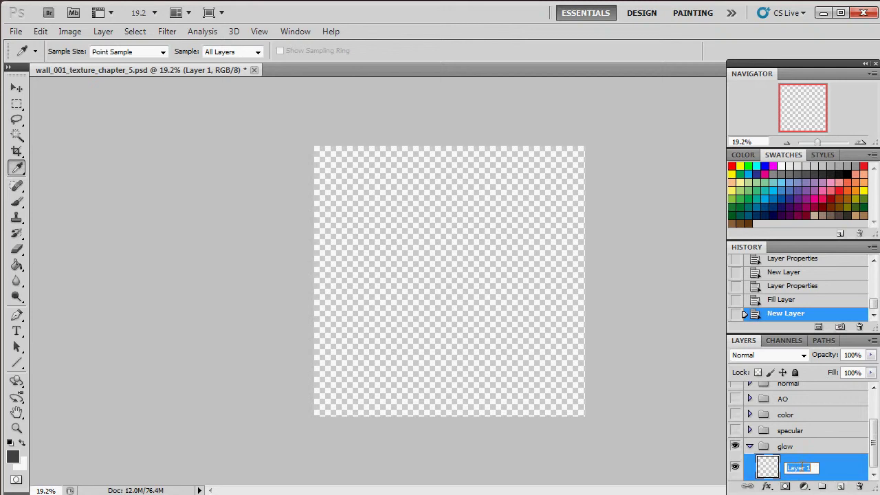
text(base)
key(Return)
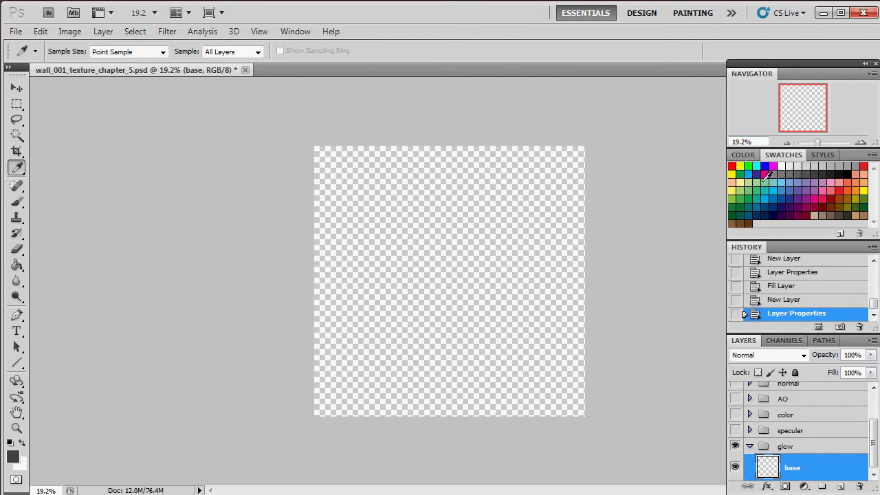
- Fill the glow group's base layer with near-black R 1, G 1, B 0 using the Paint Bucket, and collapse the group
click(851, 173)
click(742, 155)
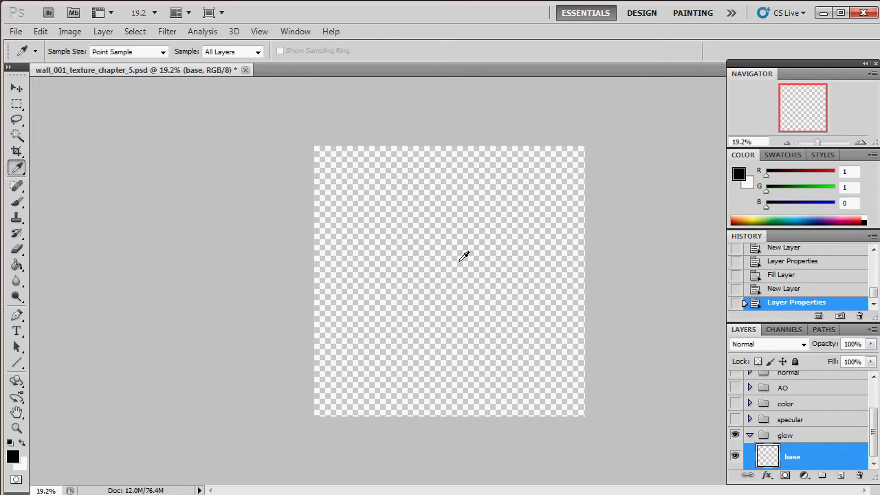
click(17, 264)
click(373, 253)
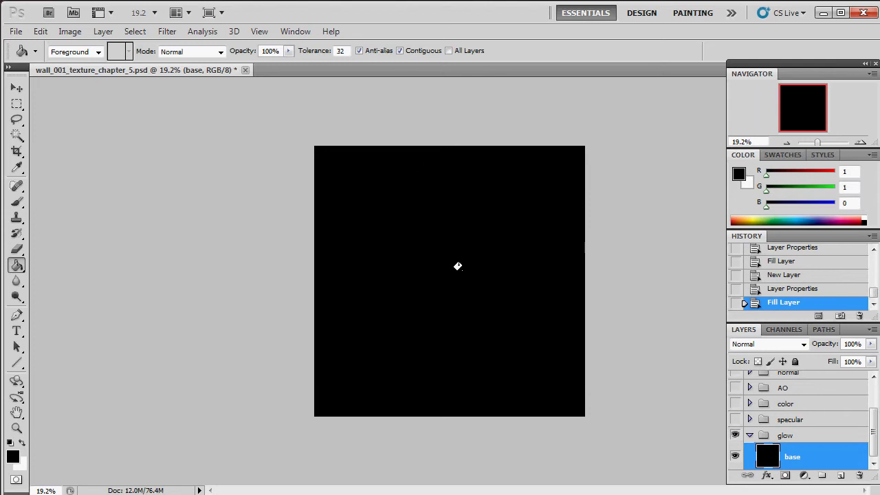
click(749, 437)
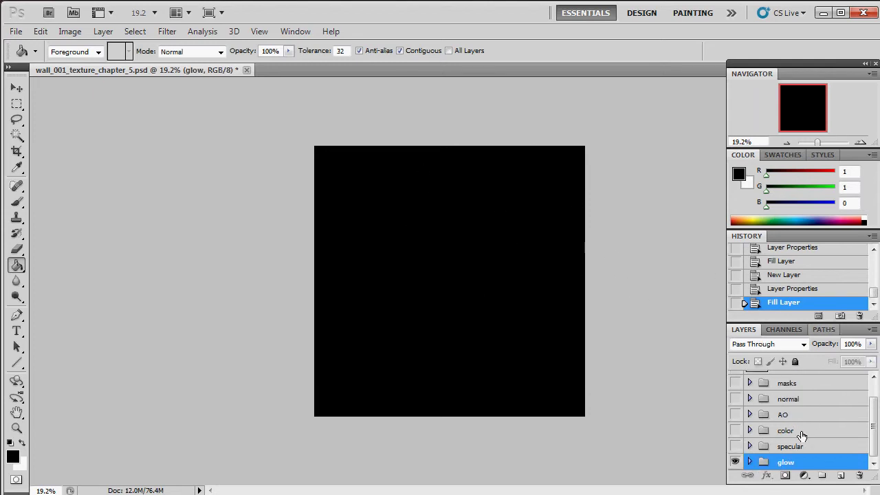
- Make the specular, color, AO and normal groups visible again, keeping the masks group hidden
click(735, 446)
drag(736, 452, 736, 382)
click(735, 382)
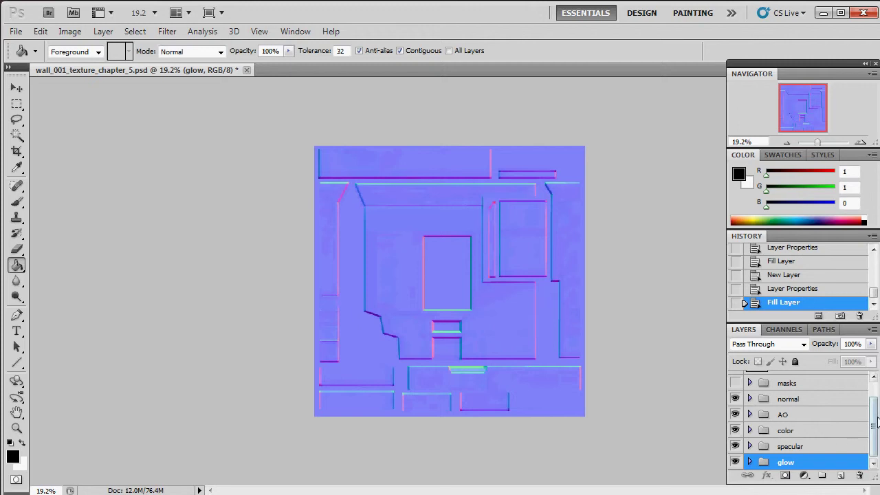
mouse_move(874, 429)
mouse_down()
mouse_move(874, 412)
mouse_move(874, 430)
mouse_up()
- Switch to Marmoset Toolbag to look over the wall model and its material's texture slots, and return to Photoshop
click(15, 31)
click(369, 121)
mouse_move(89, 492)
click(89, 447)
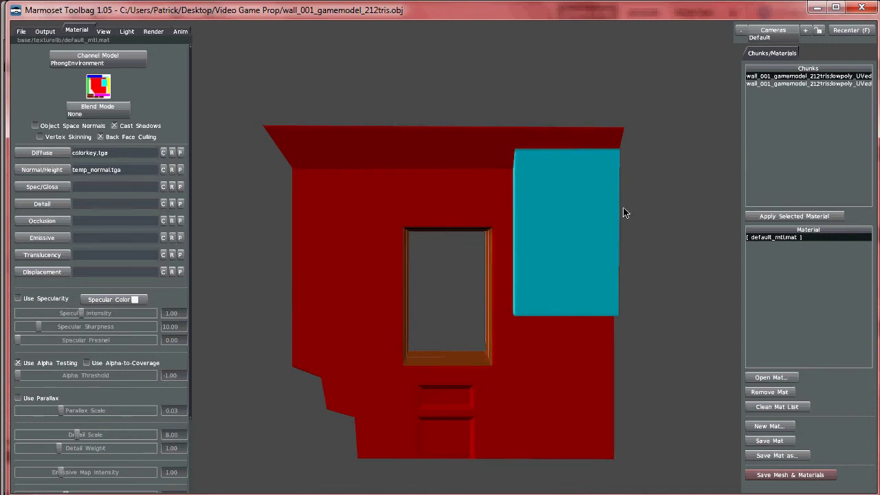
key(alt+Tab)
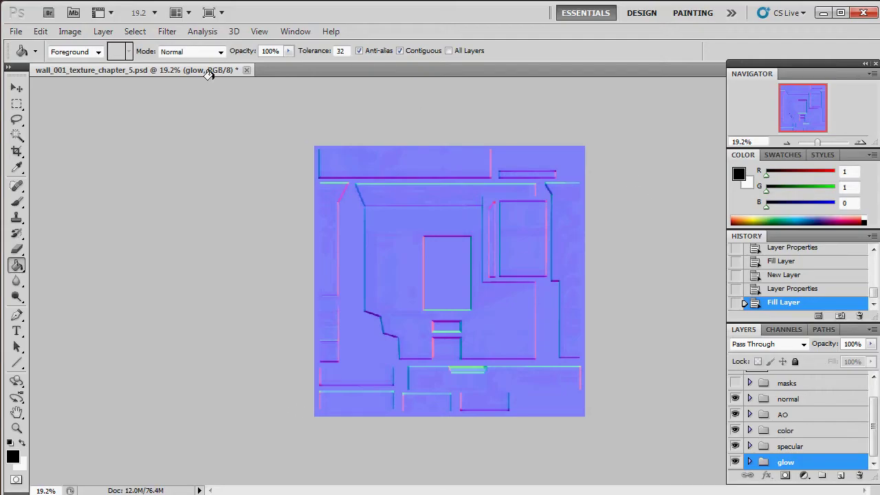
- Display the Actions panel with its list of recorded actions
click(294, 32)
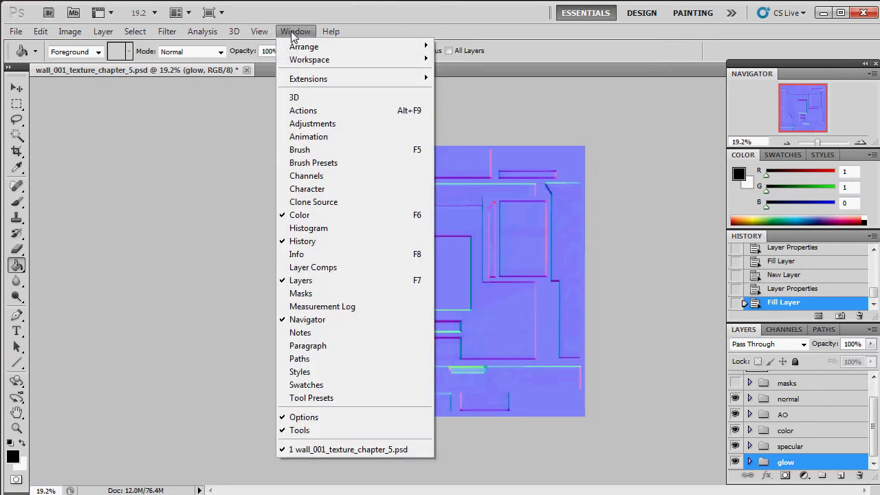
click(327, 111)
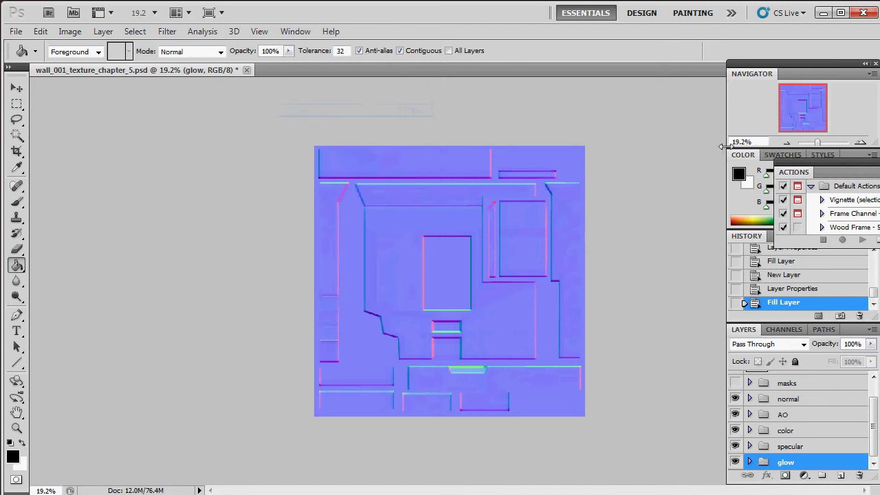
- Move the Actions panel clear of the other panels, make it taller, and collapse the Default Actions set
drag(831, 165, 674, 66)
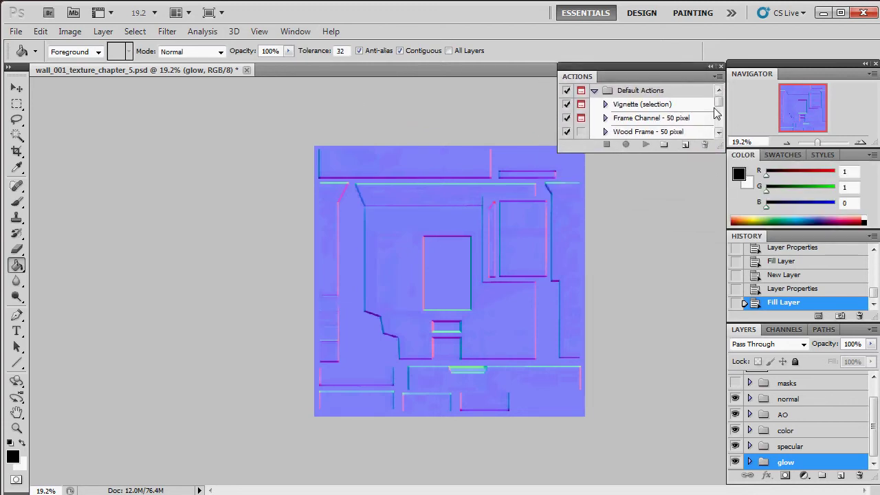
drag(720, 151, 719, 307)
click(594, 90)
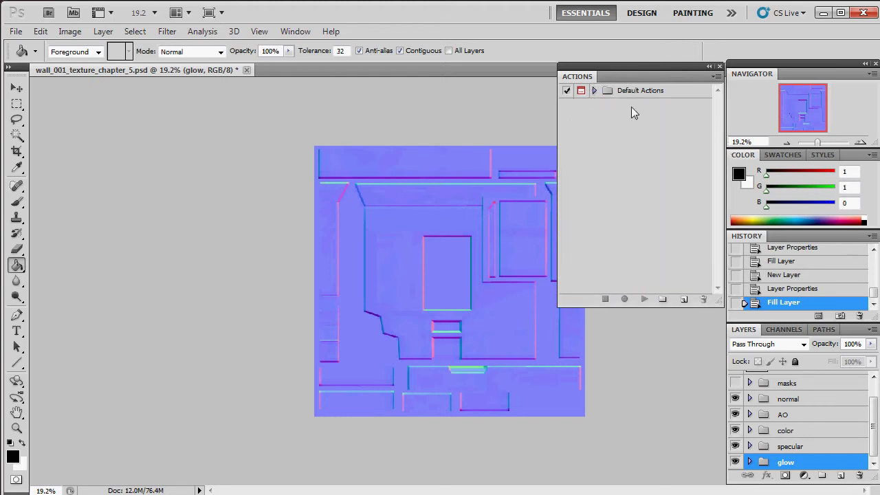
- Create a new action set named Custom
click(662, 300)
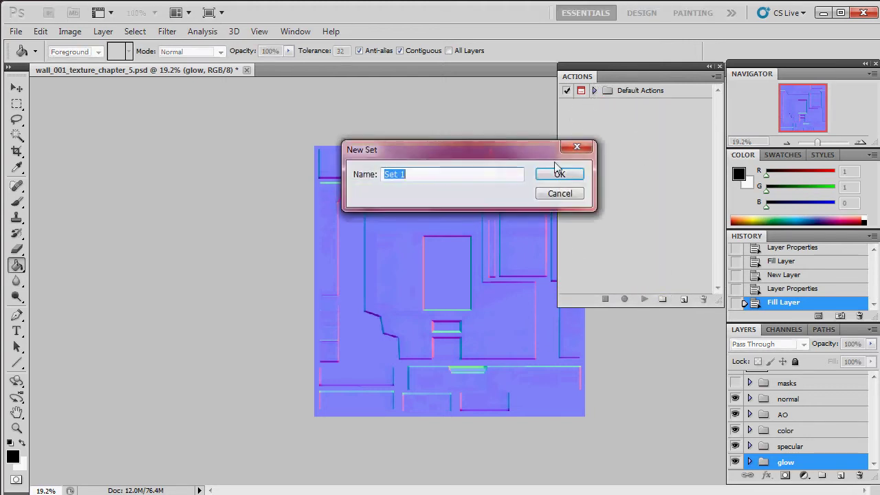
text(Custom)
key(Return)
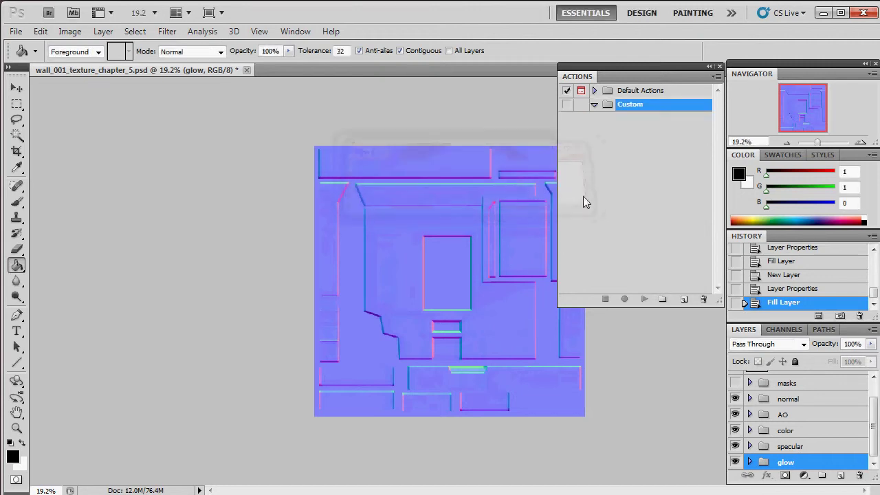
click(683, 301)
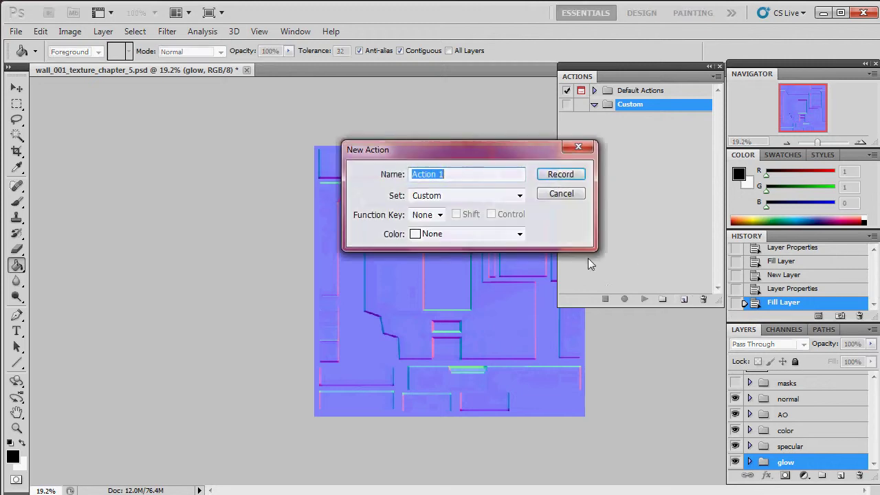
text(Mass Save)
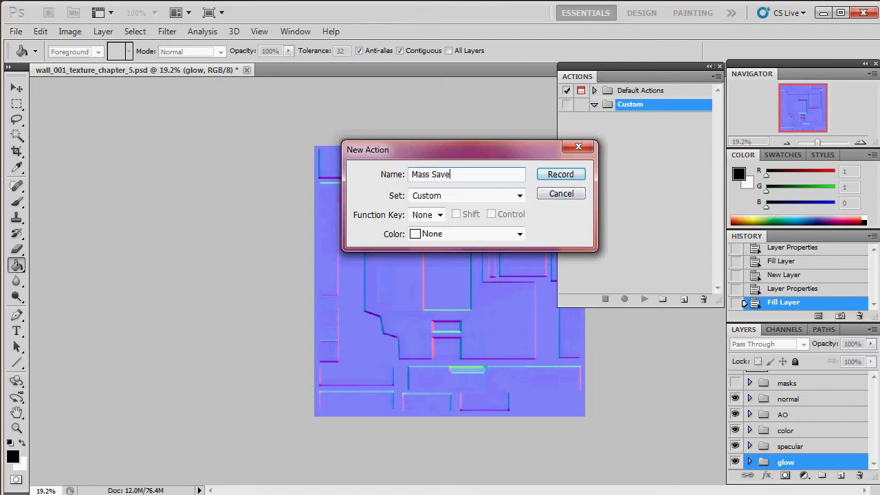
- In Windows Explorer, create a folder named In Progress inside Video Game Prop's Textures folder, open it, and return to Photoshop
key(super)
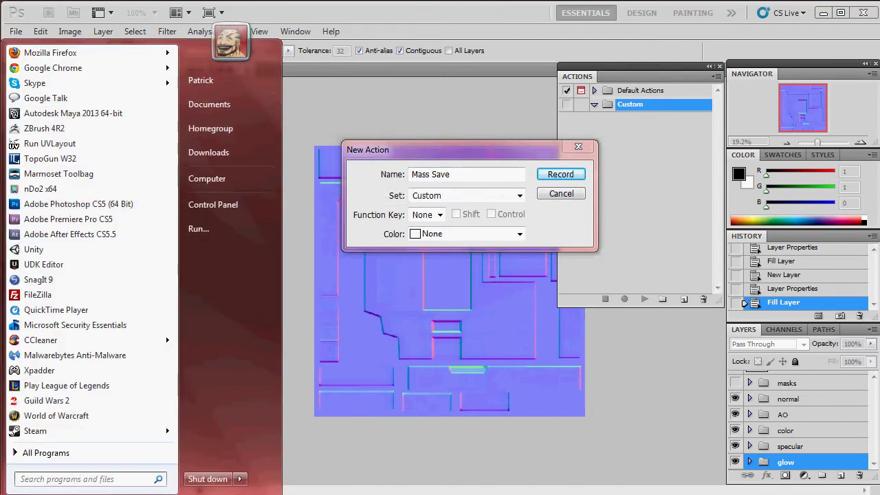
click(227, 493)
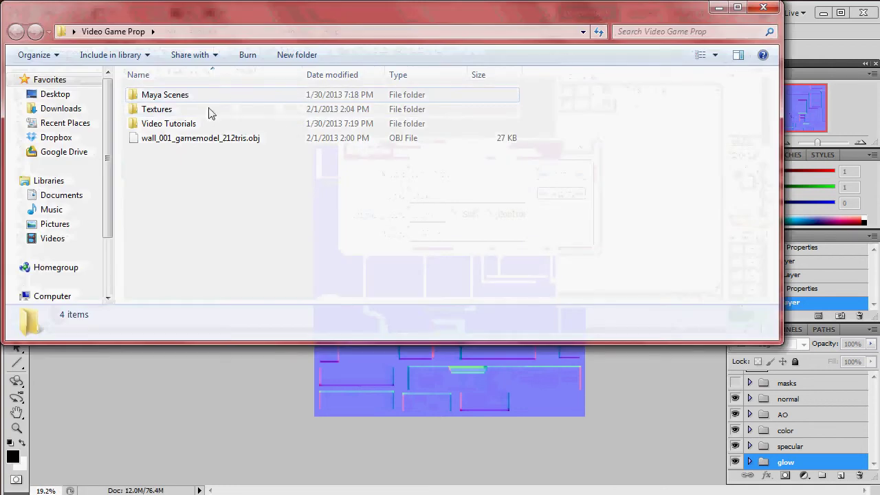
double_click(167, 109)
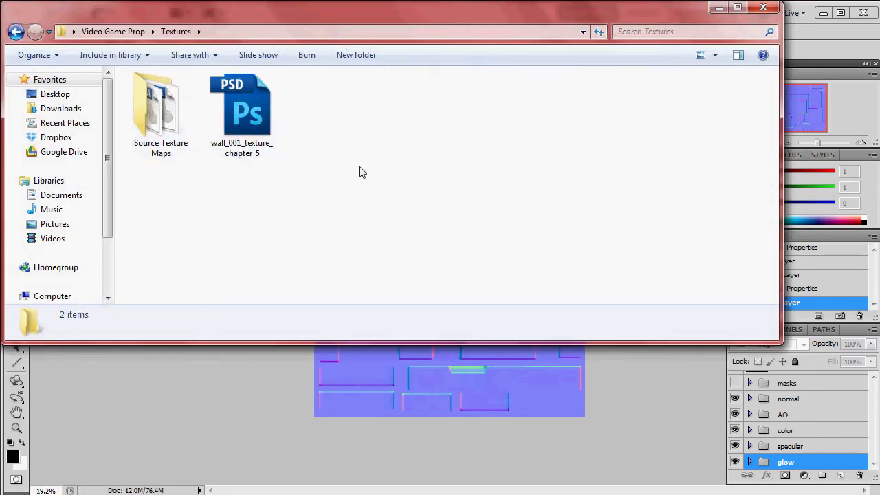
right_click(369, 124)
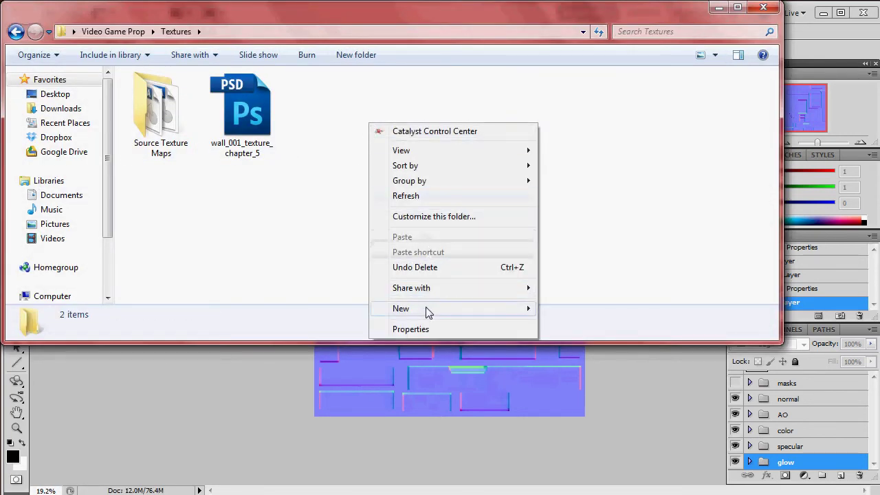
mouse_move(426, 310)
click(555, 308)
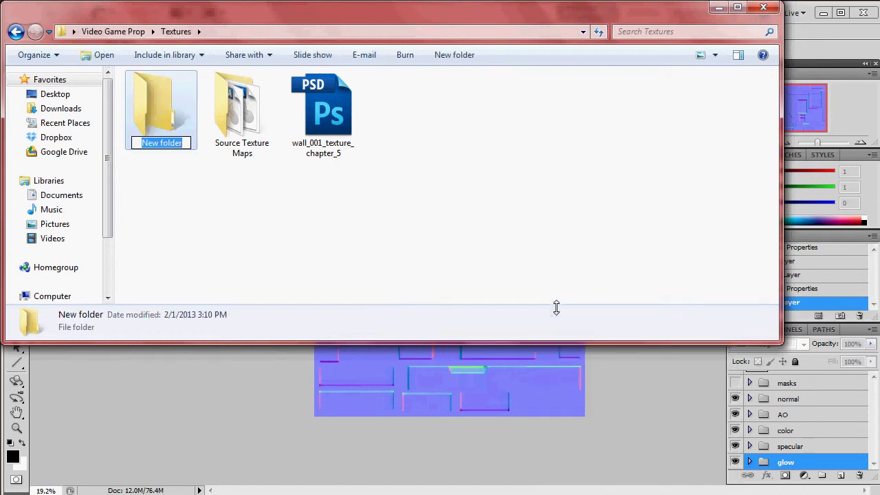
text(In Progress)
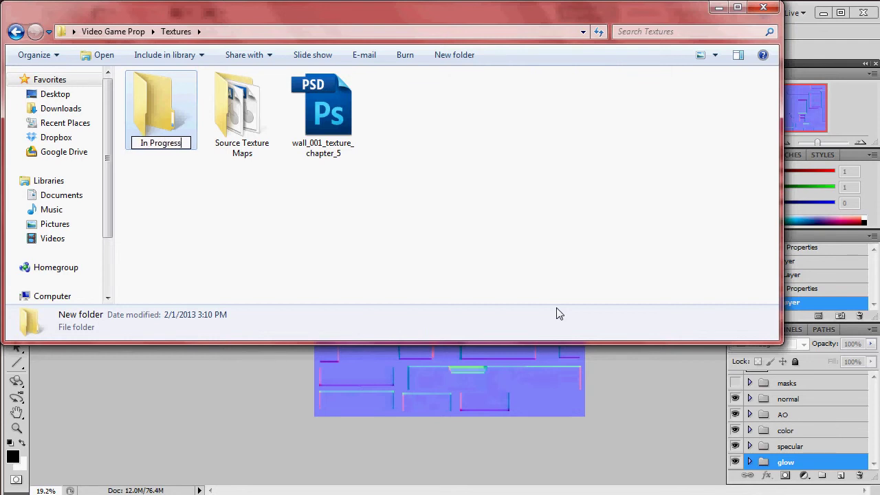
key(Return)
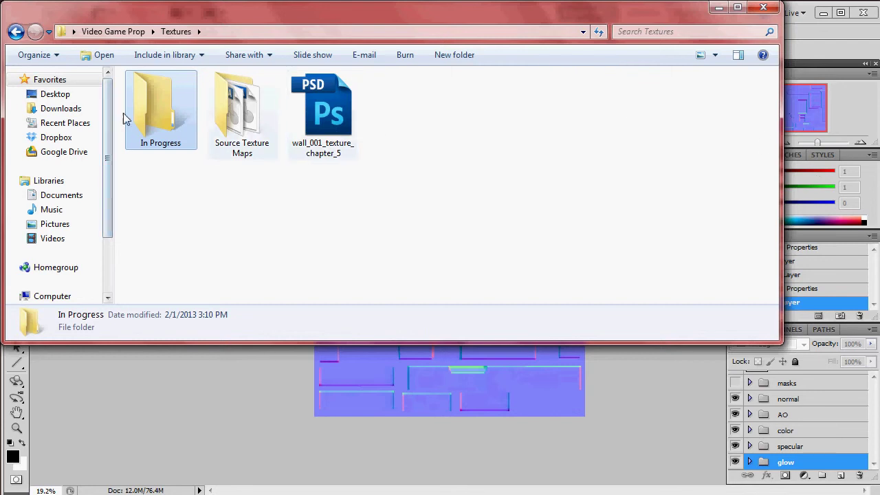
double_click(169, 103)
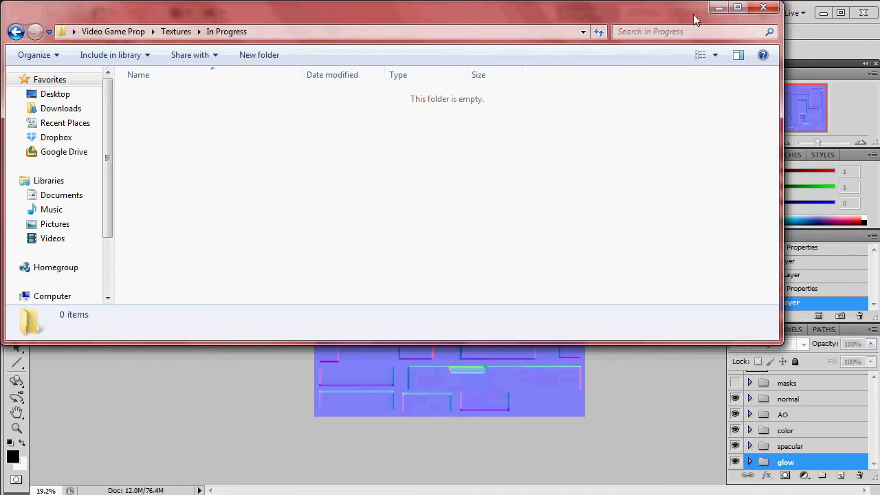
click(719, 9)
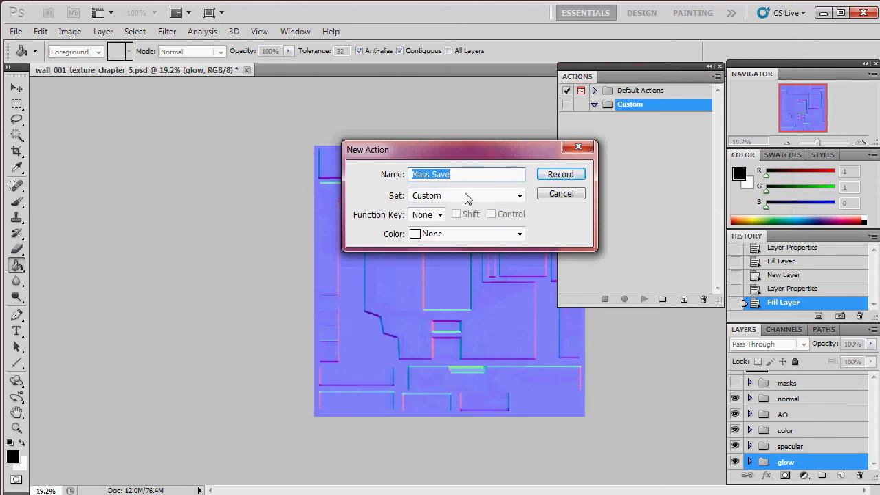
click(440, 214)
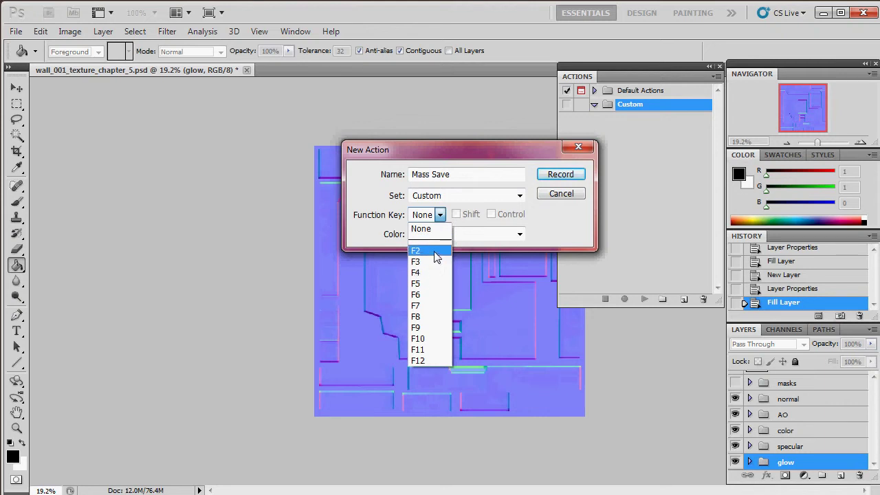
click(435, 254)
click(457, 215)
click(502, 215)
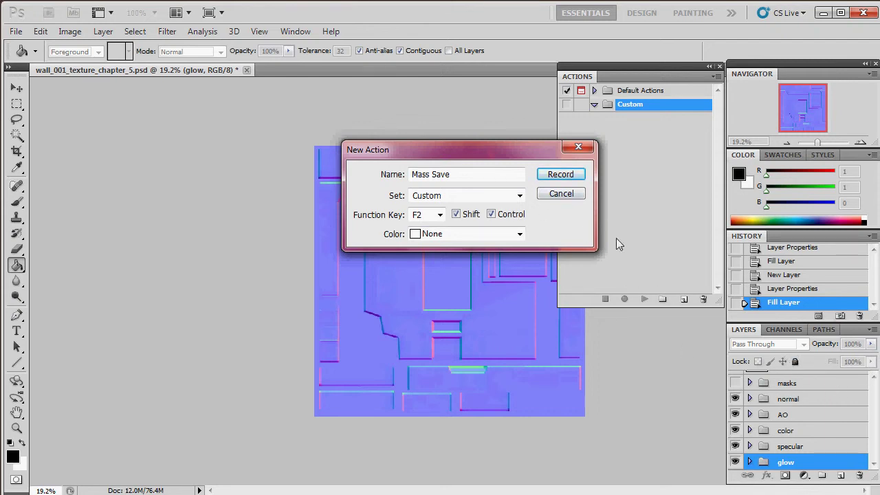
click(558, 195)
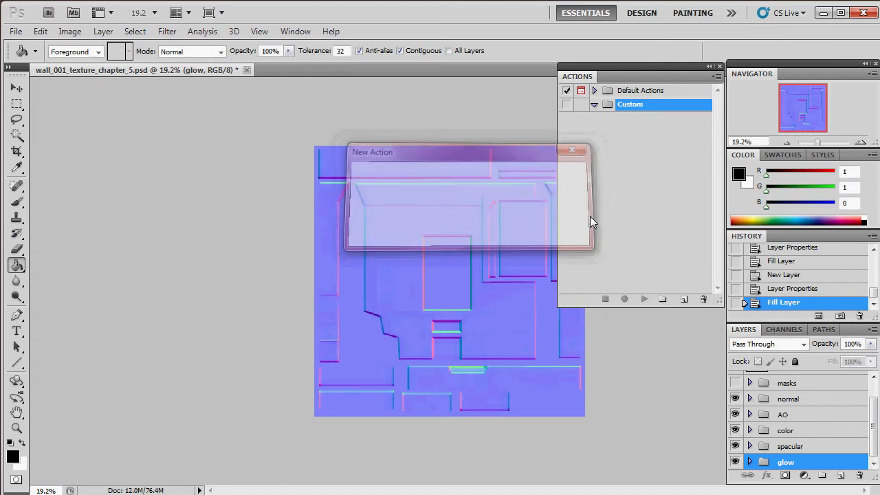
- Make the UVsnapshot layer visible, keeping the masks group hidden
scroll(780, 375, up, 1)
click(736, 384)
click(735, 405)
click(735, 405)
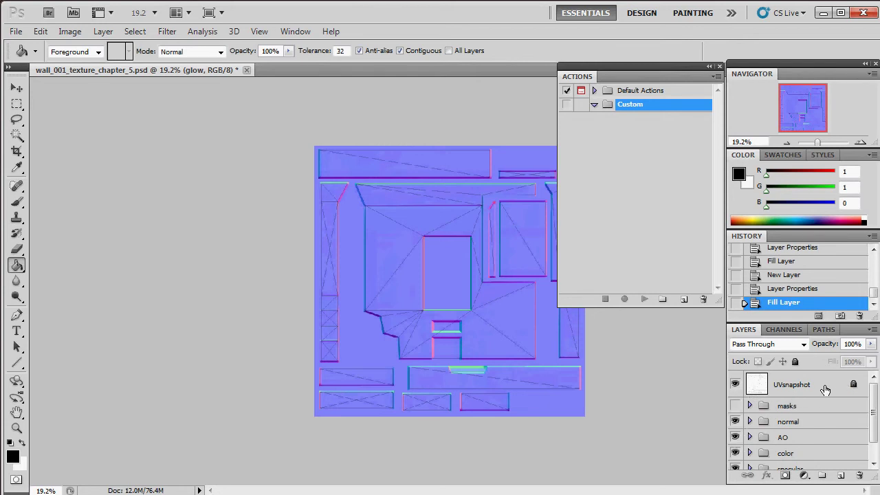
- Create an action named Mass Save in the Custom set with the shortcut Shift+Control+F2, and start recording it
click(684, 301)
text(Mass Save)
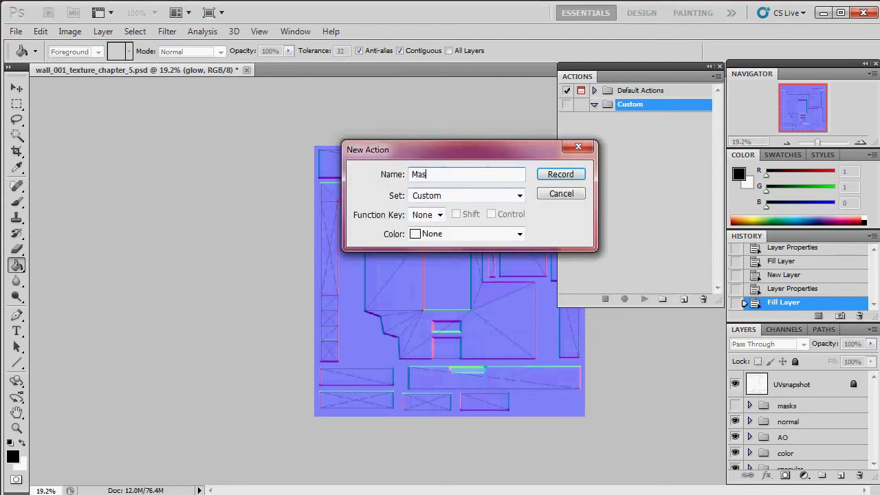
click(430, 215)
click(434, 250)
click(456, 214)
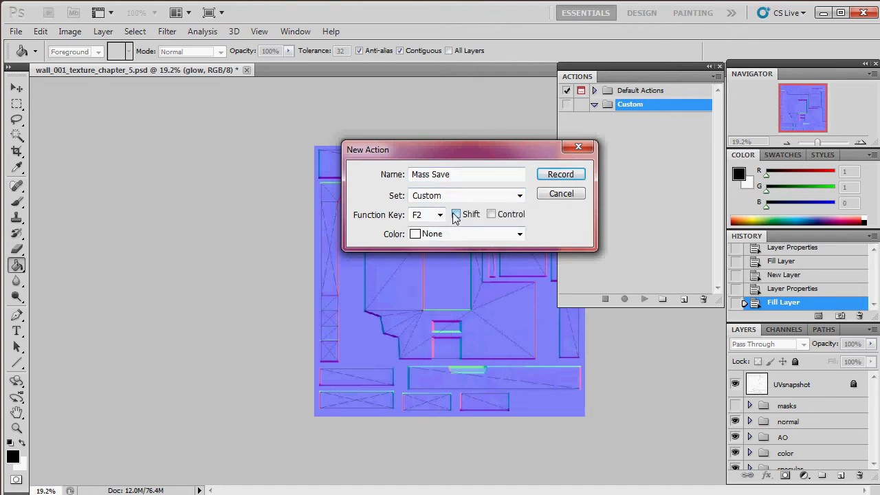
click(491, 214)
click(561, 174)
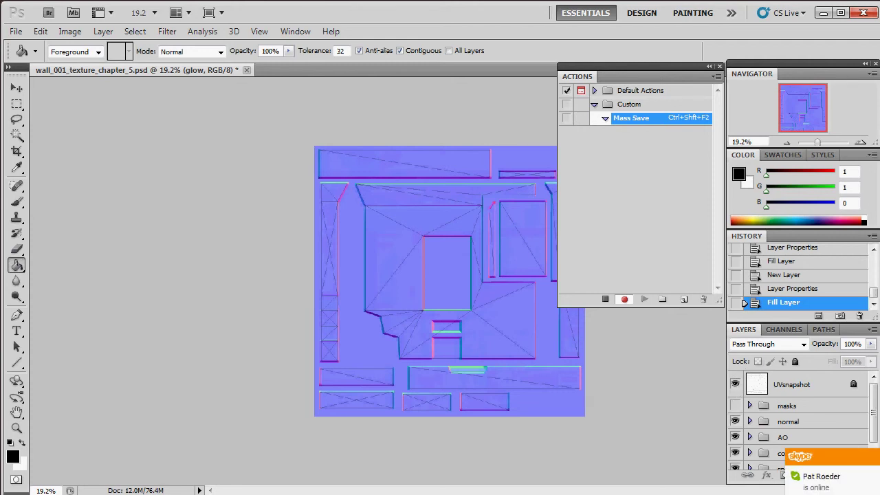
- Record hiding the UVsnapshot layer and the normal, AO, color, specular and glow groups
click(735, 385)
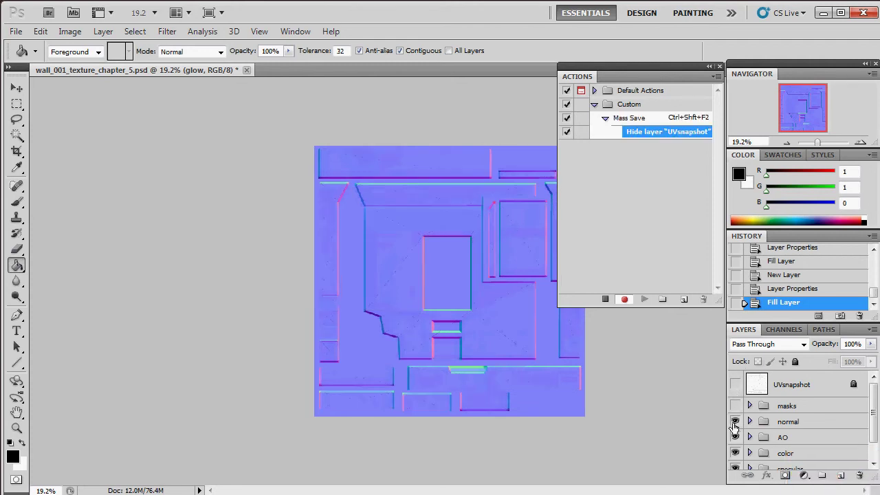
click(735, 421)
click(734, 438)
drag(872, 404, 873, 426)
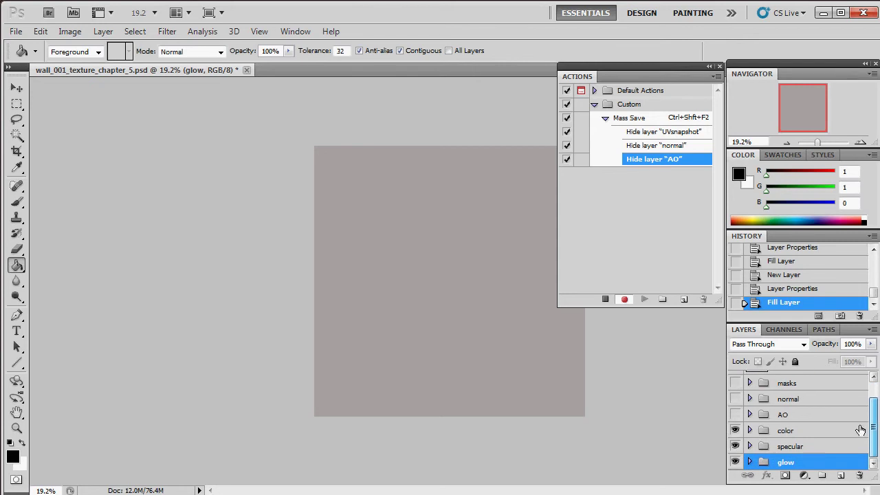
click(735, 430)
click(734, 446)
click(734, 462)
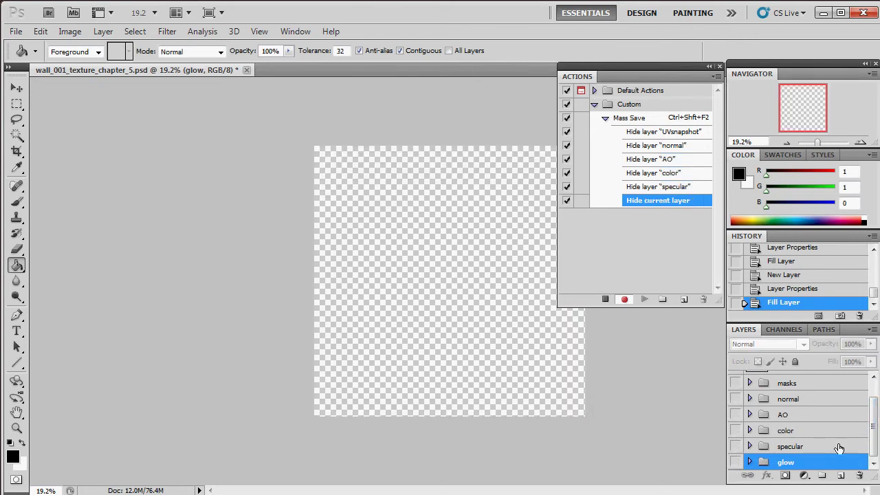
- Record showing the normal group, saving it as 24 bits/pixel Targa temp_normal in the In Progress folder, and hiding the group again
scroll(835, 440, up, 2)
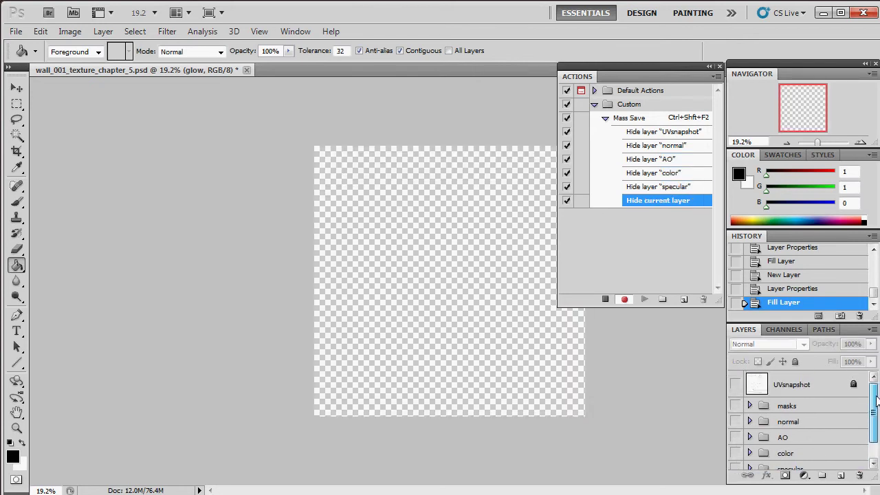
click(736, 421)
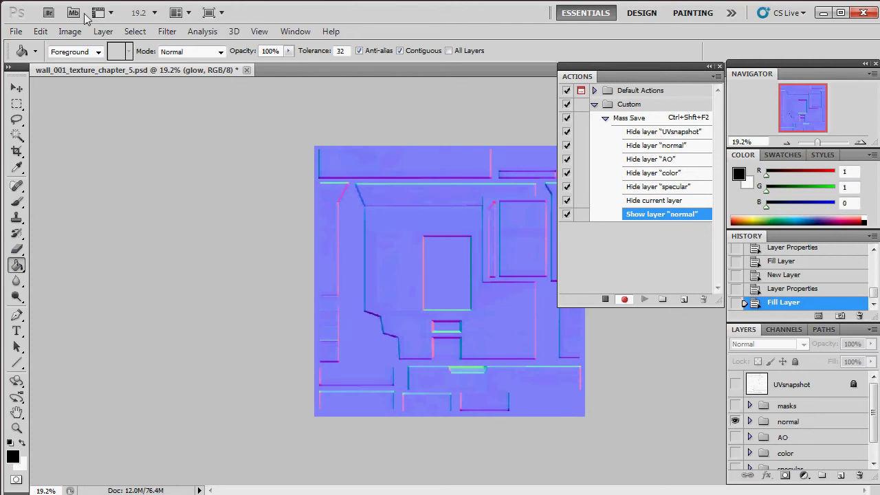
click(15, 31)
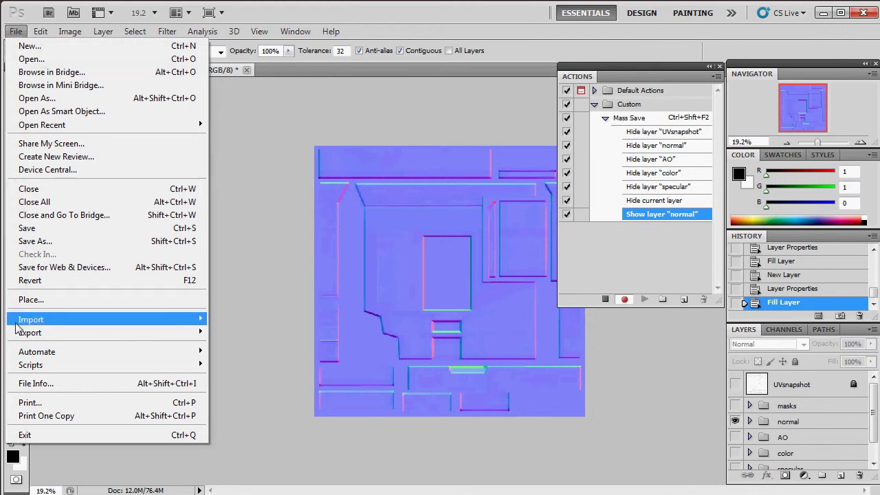
click(52, 241)
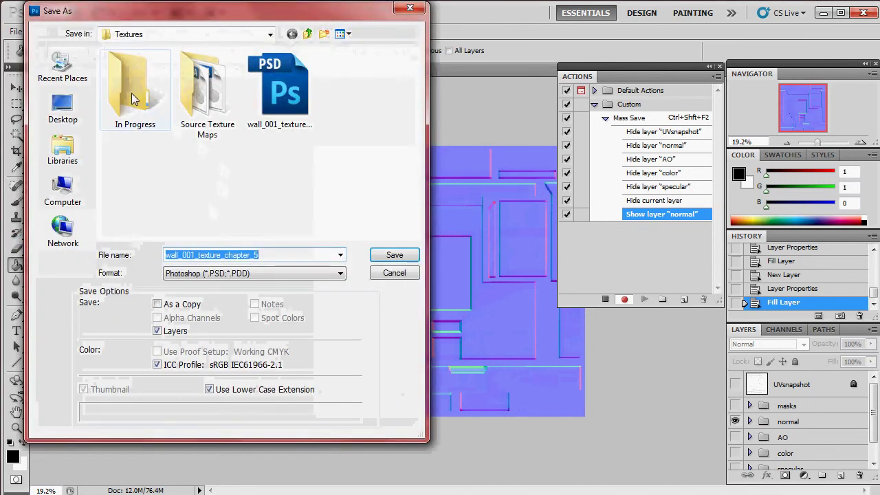
double_click(133, 98)
double_click(245, 254)
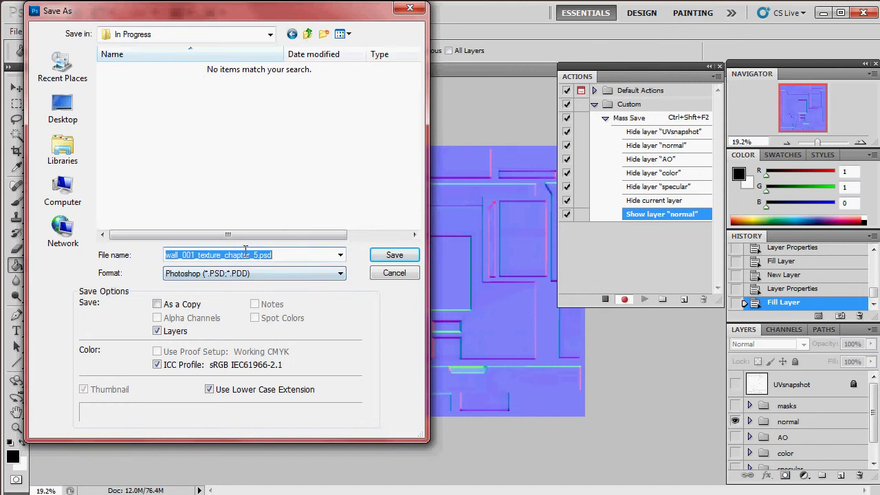
text(temp_normal)
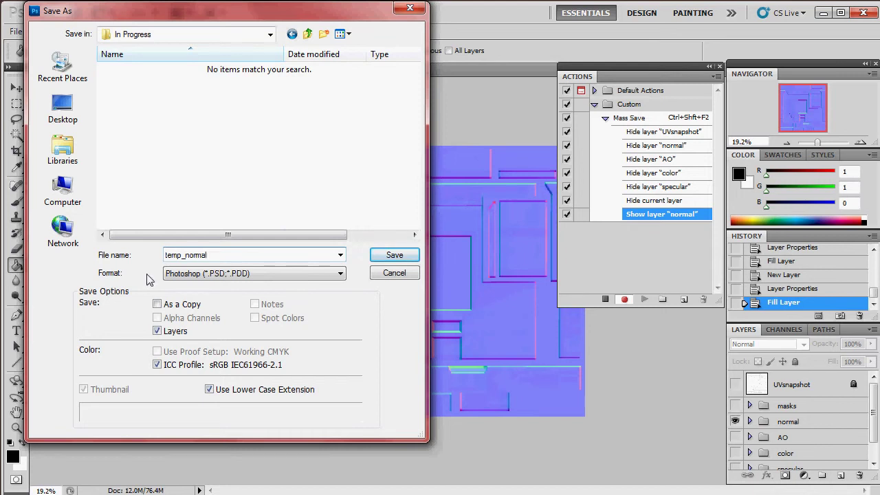
click(202, 274)
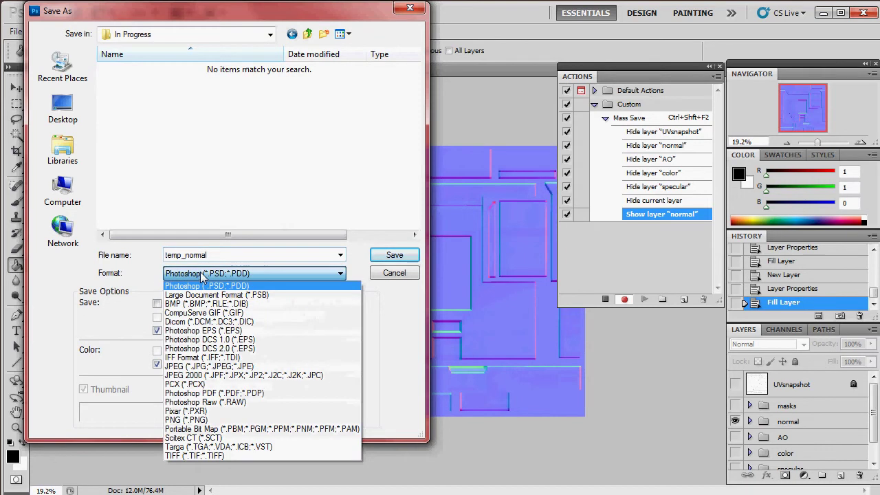
click(214, 443)
click(393, 255)
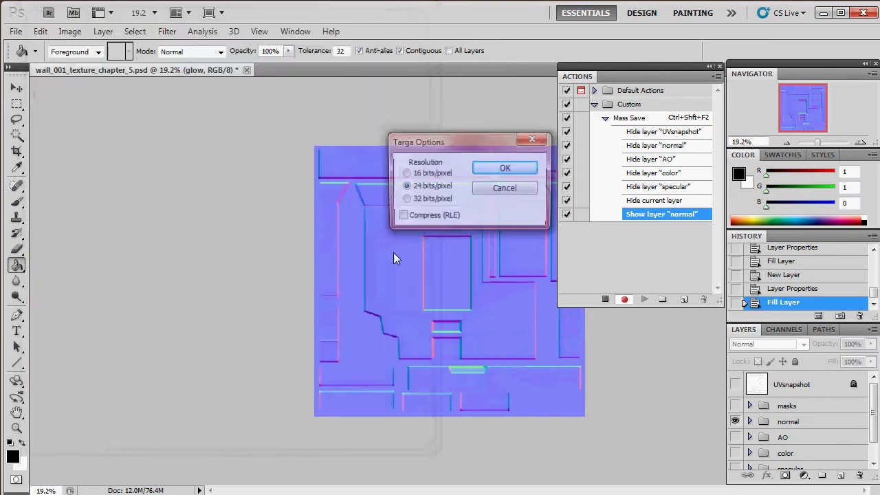
click(504, 170)
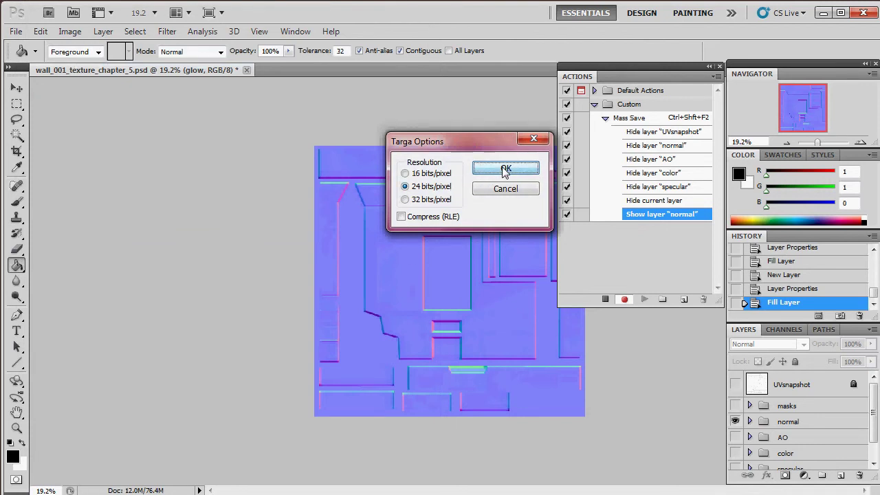
click(735, 421)
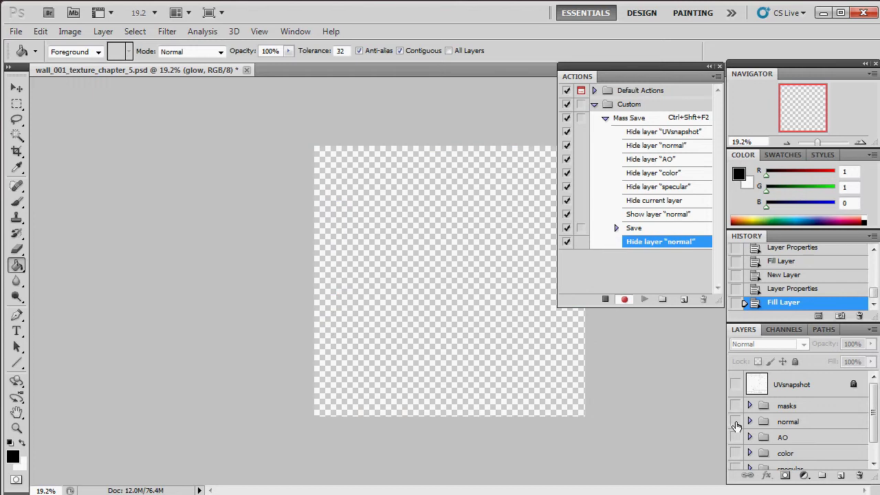
- Record showing the AO and color groups and selecting the AO group
click(734, 437)
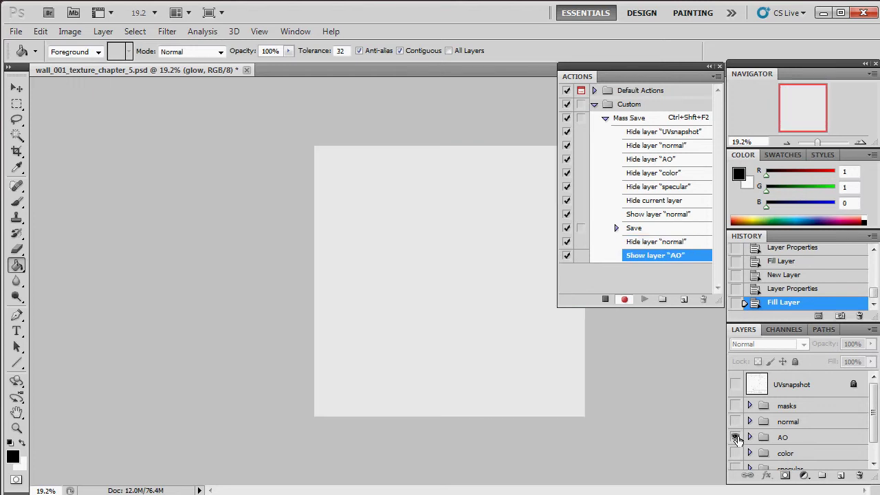
click(735, 453)
click(785, 438)
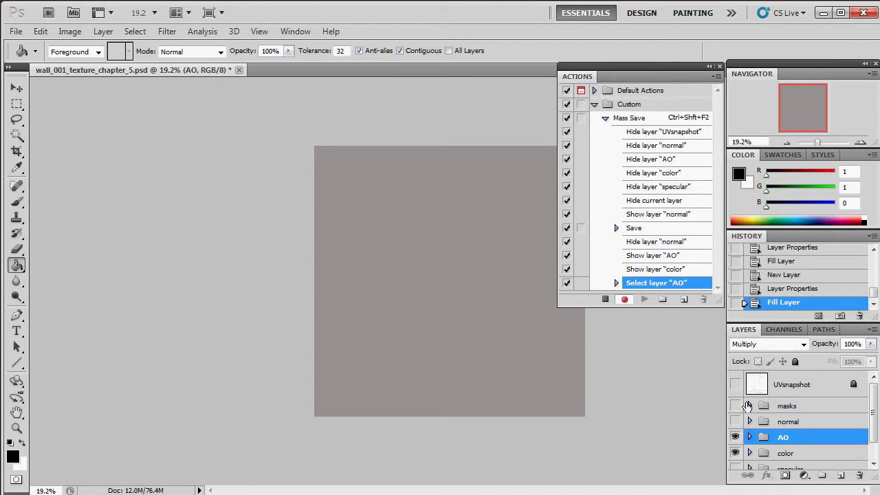
- Record saving the combined AO and color maps as 24 bits/pixel Targa temp_diffuse in the In Progress folder
click(17, 33)
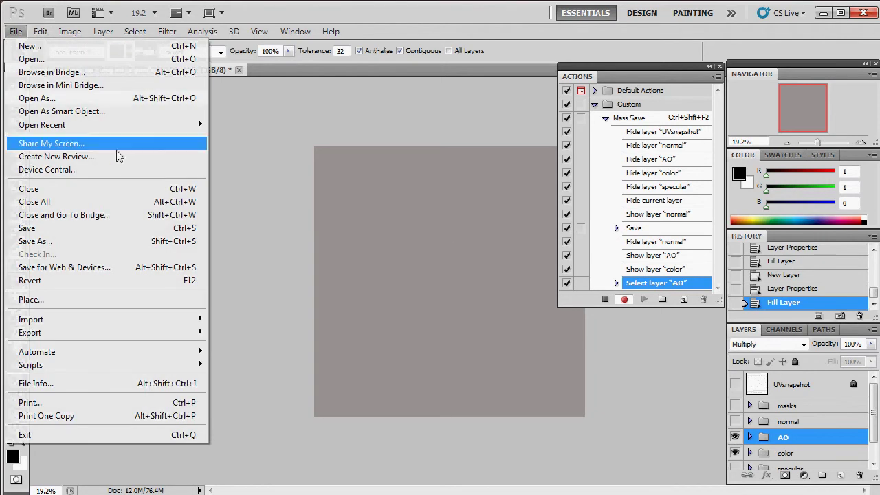
click(165, 242)
click(136, 108)
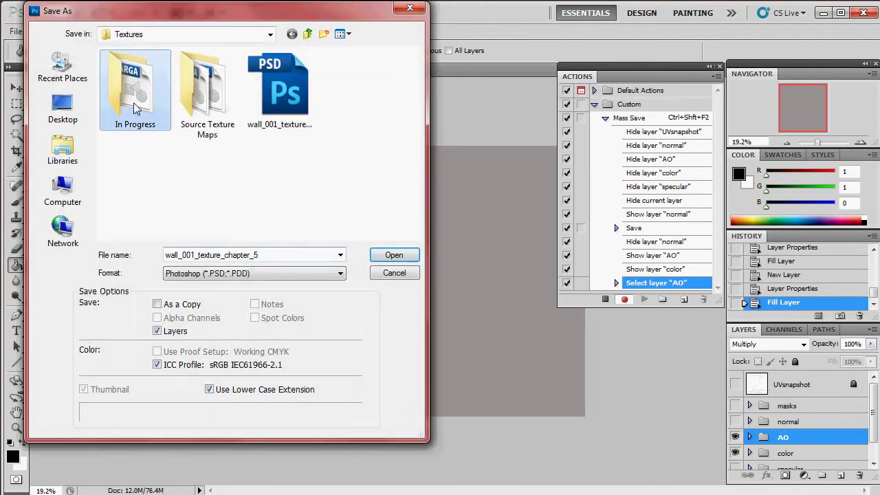
double_click(135, 108)
click(234, 273)
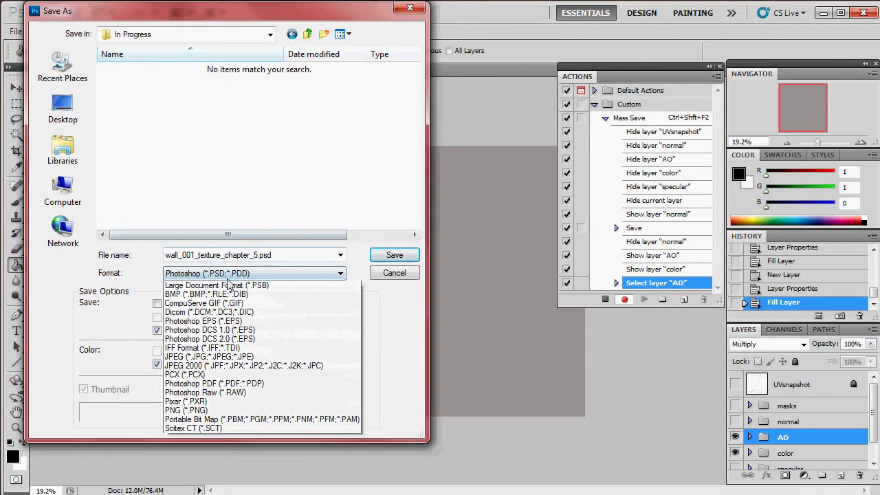
click(210, 447)
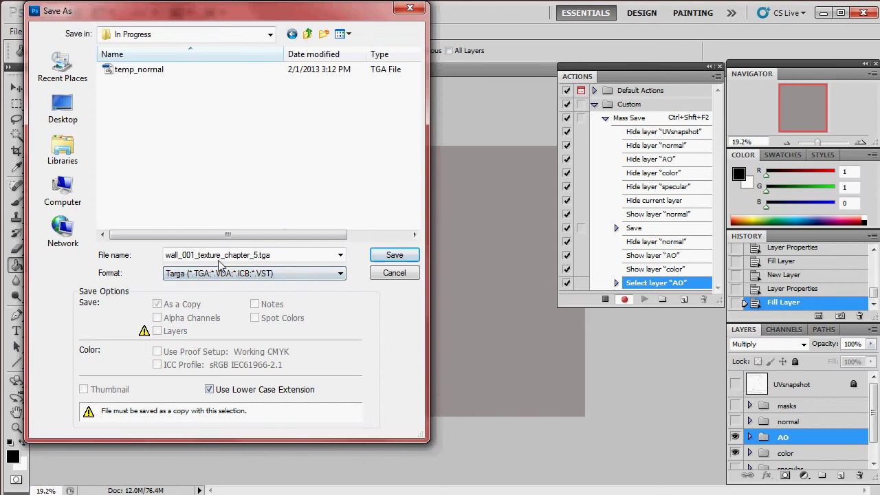
click(220, 255)
text(diffus)
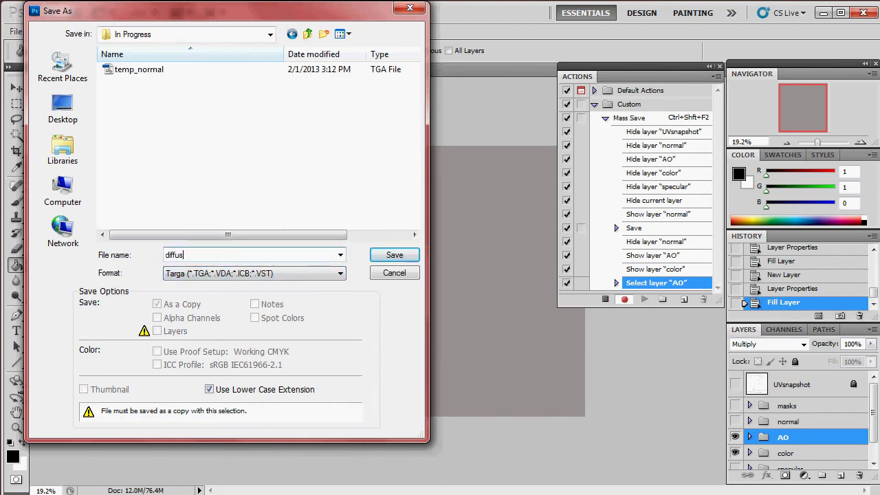
key(BackSpace)
key(BackSpace)
key(BackSpace)
key(BackSpace)
key(BackSpace)
key(BackSpace)
text(temp)
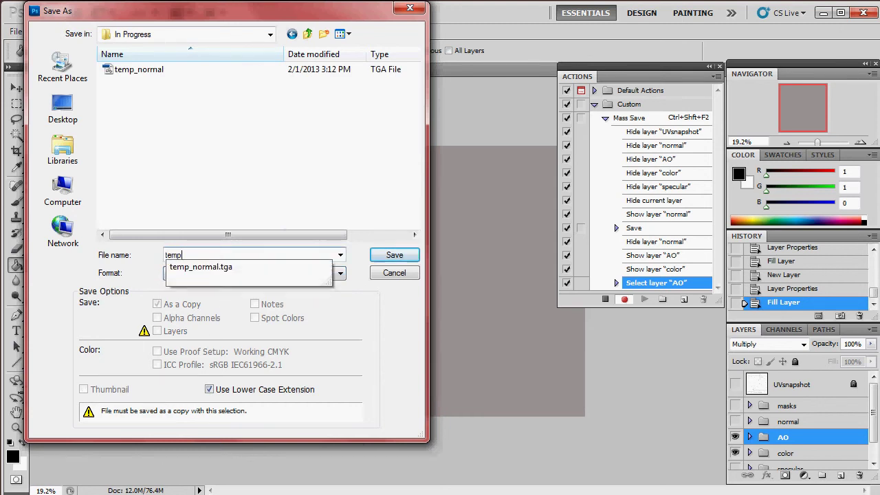
text(_diffuse)
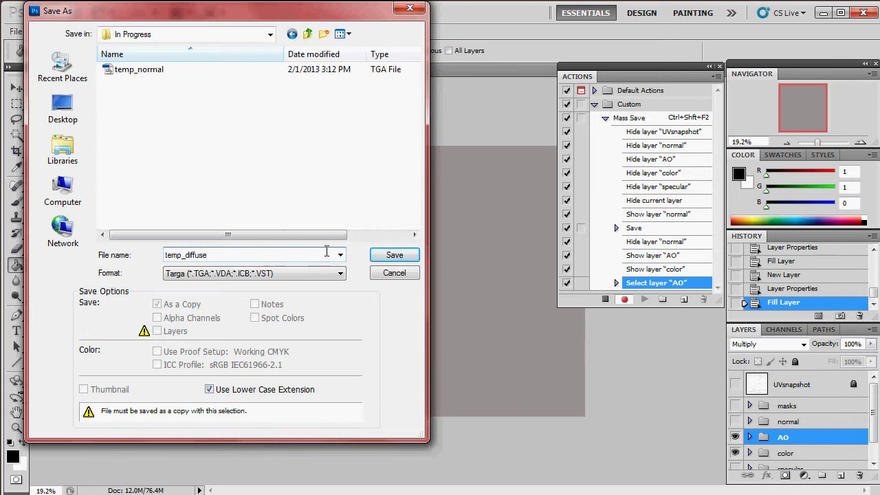
click(377, 257)
click(521, 172)
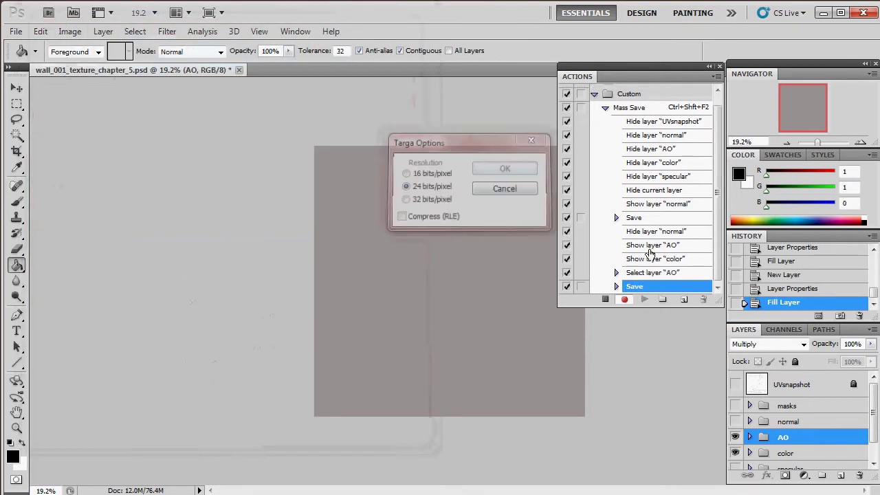
- Record hiding the AO and color groups, and showing and selecting the specular group
click(736, 437)
click(734, 453)
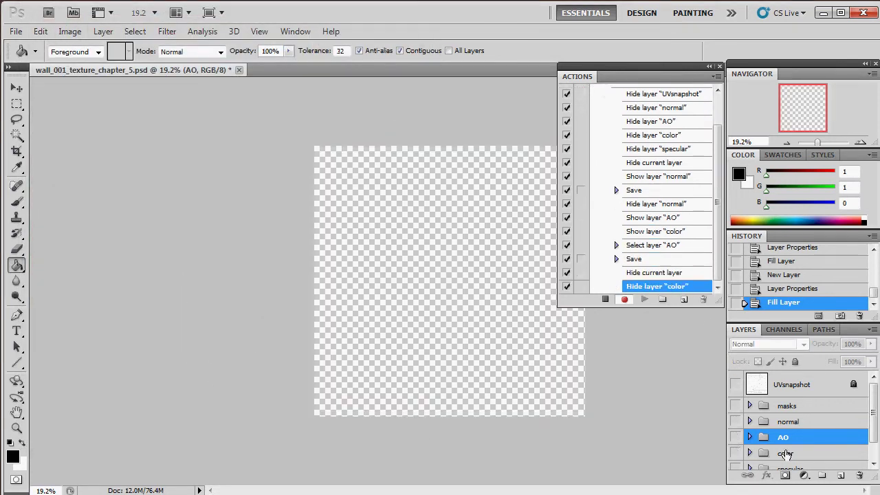
drag(876, 400, 876, 418)
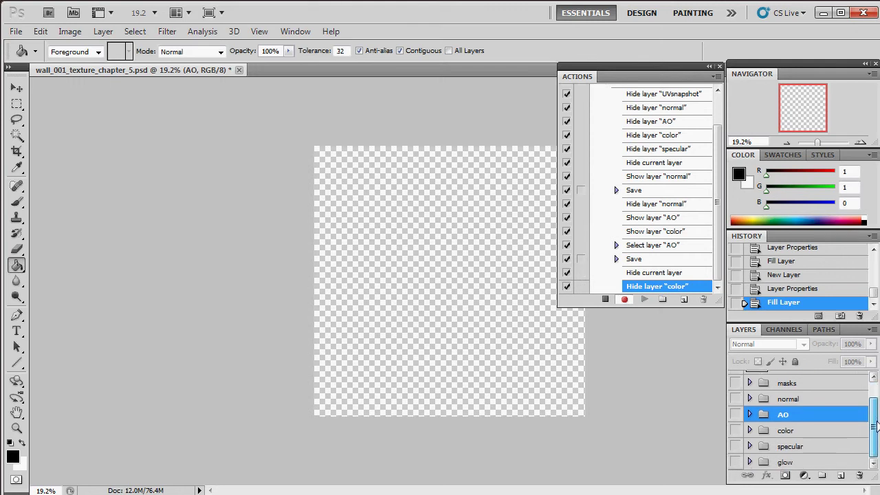
click(734, 445)
click(797, 446)
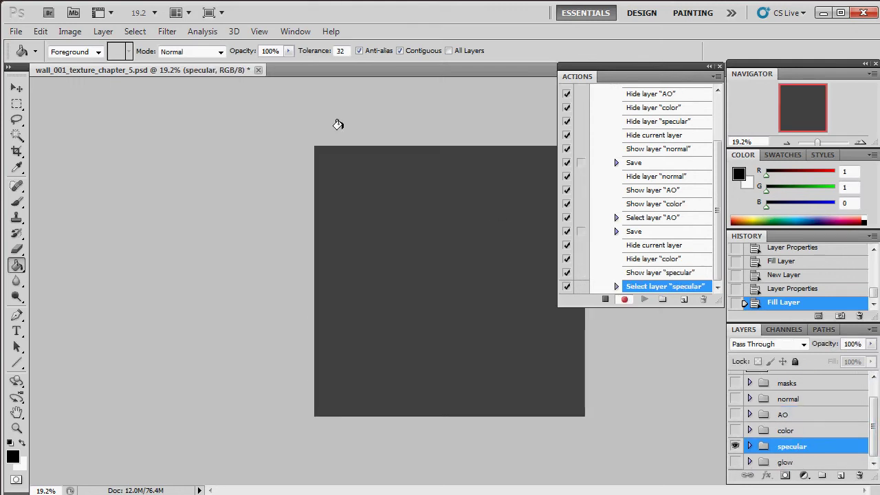
- Record saving the specular map as Targa temp_spec in the In Progress folder
click(16, 31)
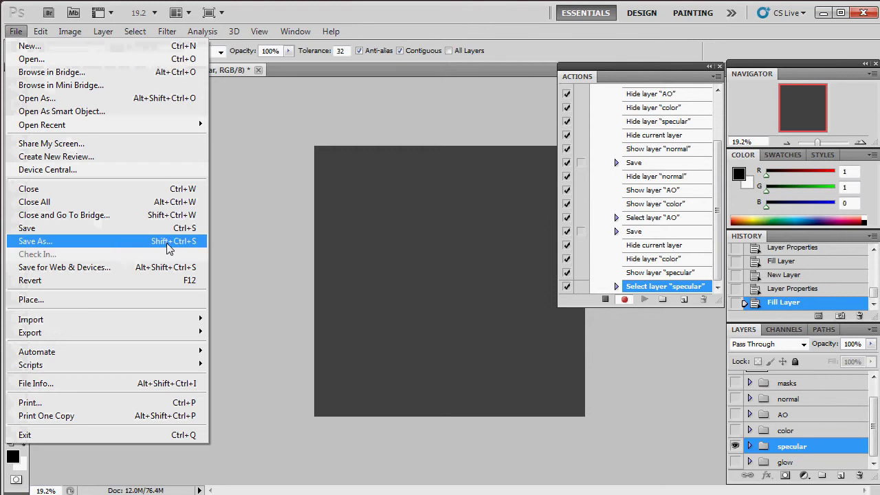
click(79, 246)
double_click(140, 103)
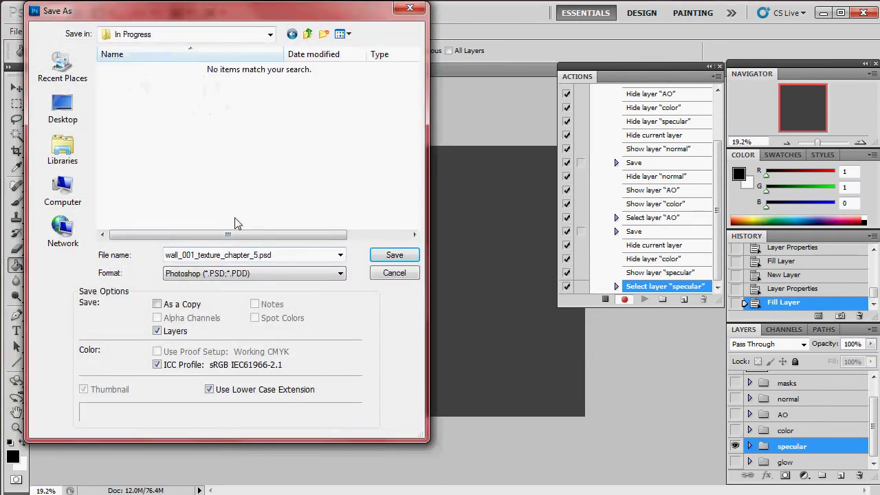
click(247, 274)
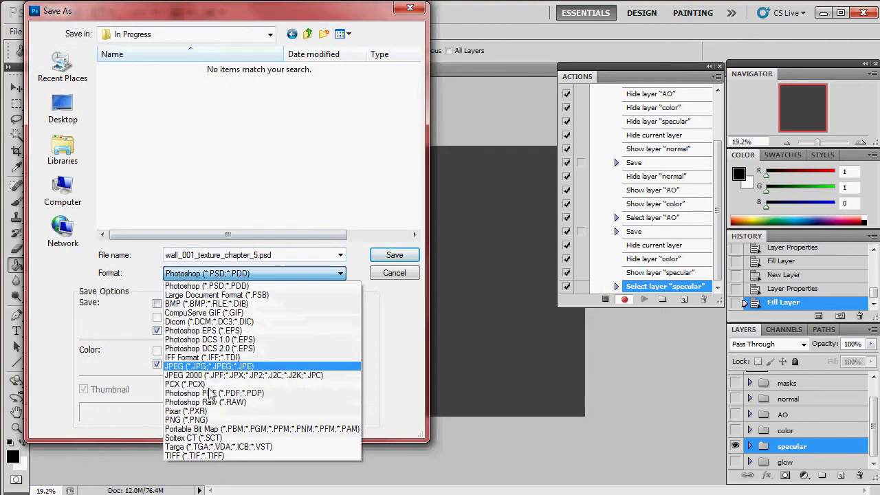
click(214, 446)
double_click(231, 254)
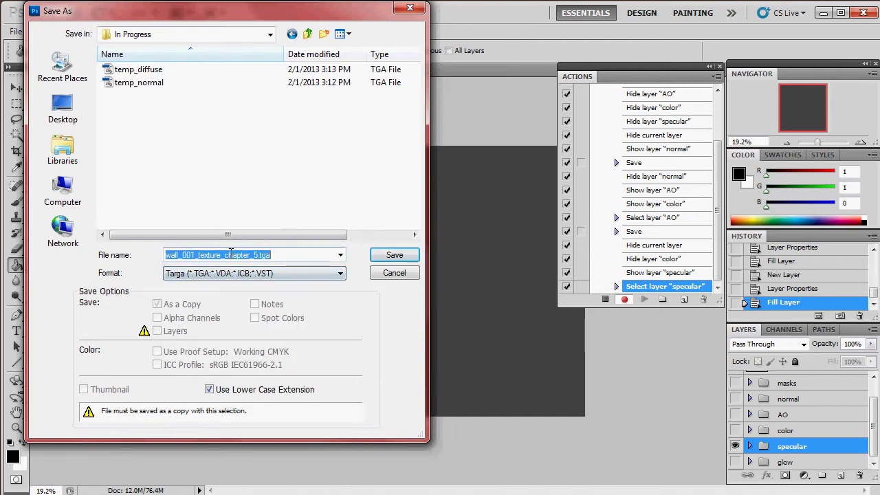
text(temp_)
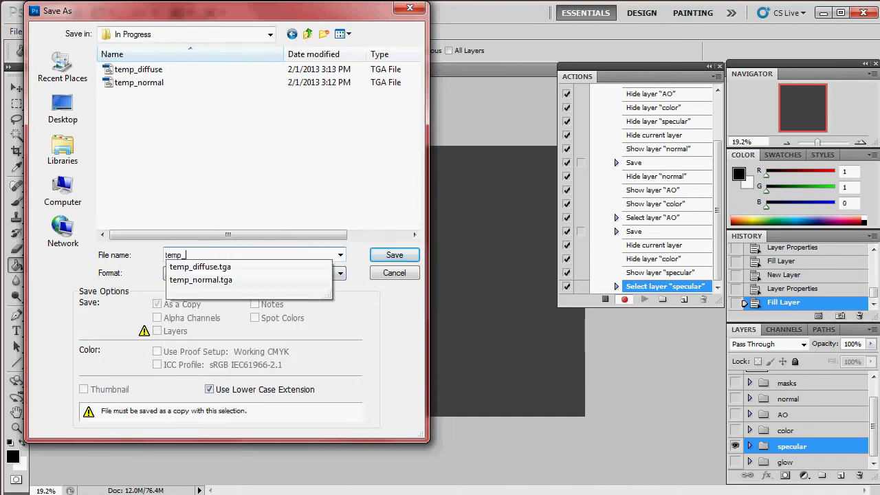
text(spec)
click(394, 255)
click(530, 174)
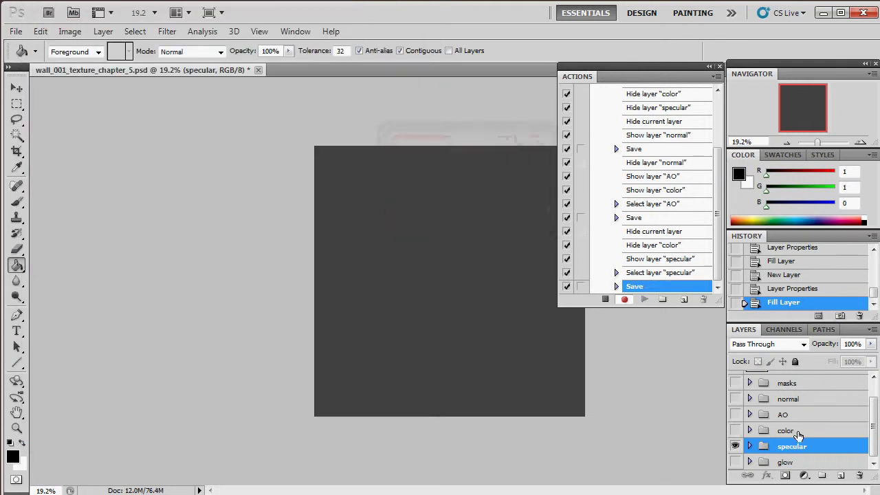
- Record hiding the specular group, and showing and selecting the glow group
click(736, 447)
click(734, 462)
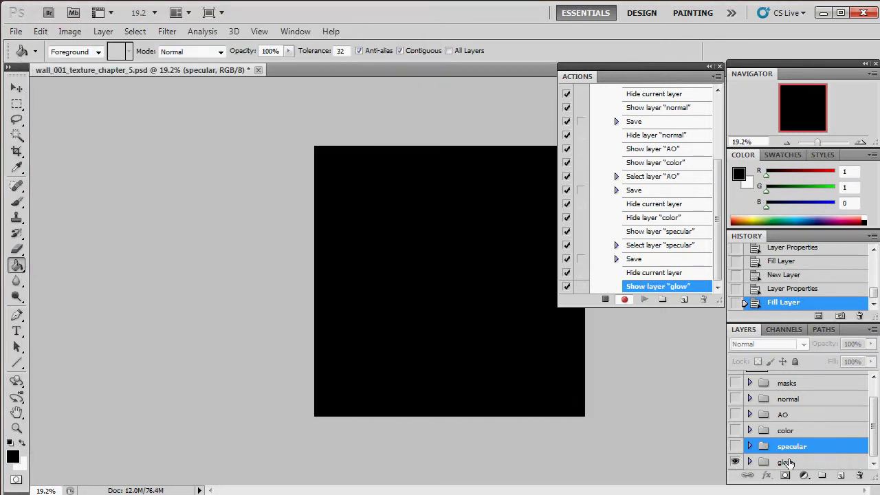
click(787, 462)
- Record saving the glow map as 24 bits/pixel Targa temp_glow in the In Progress folder
click(16, 32)
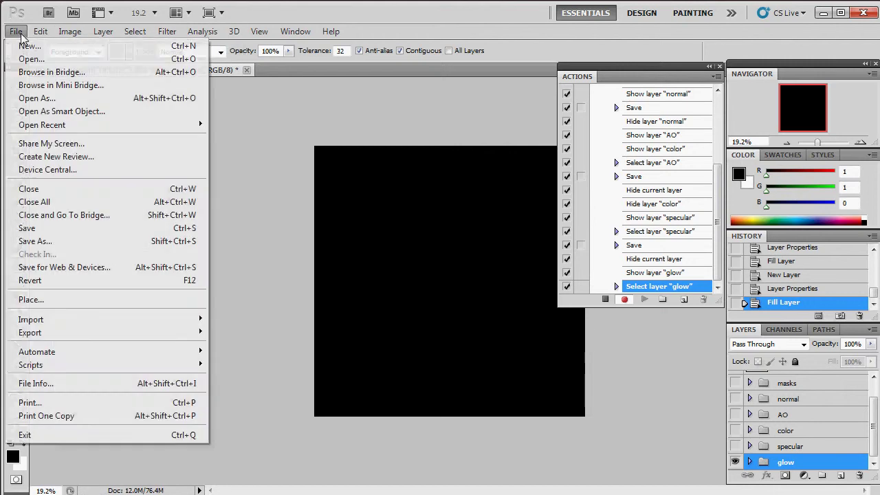
click(125, 246)
double_click(122, 88)
click(229, 273)
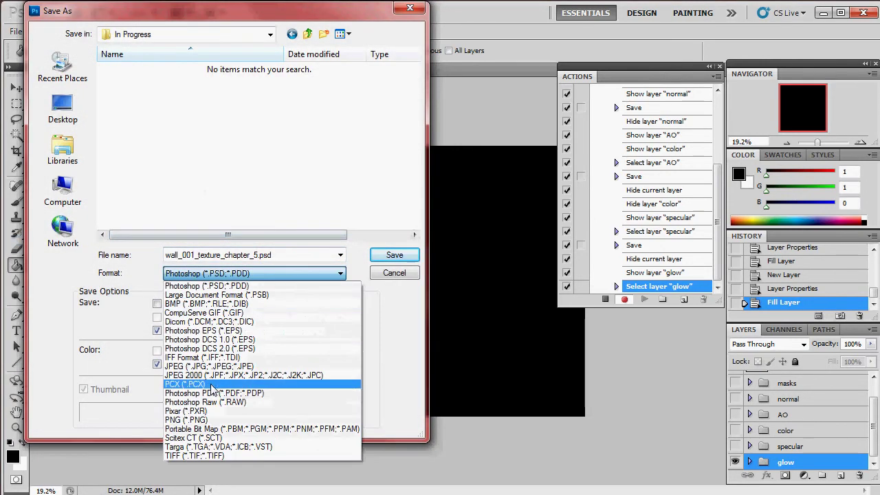
click(211, 448)
double_click(217, 254)
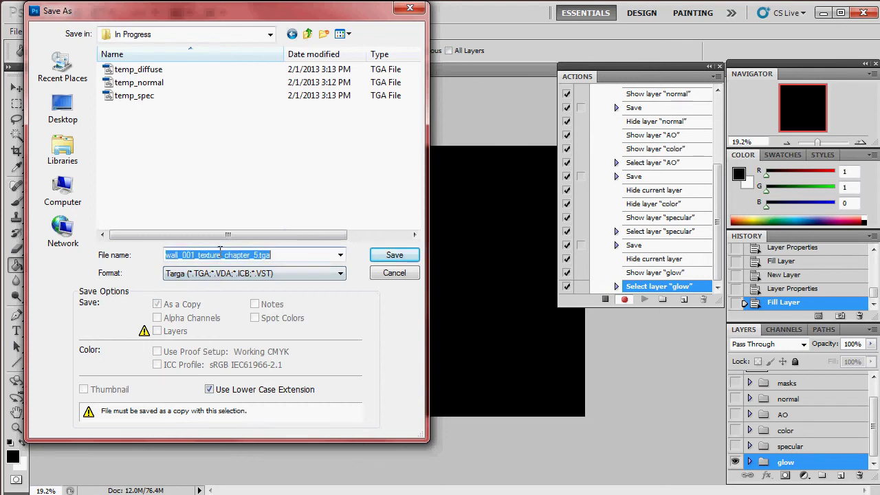
text(temp_)
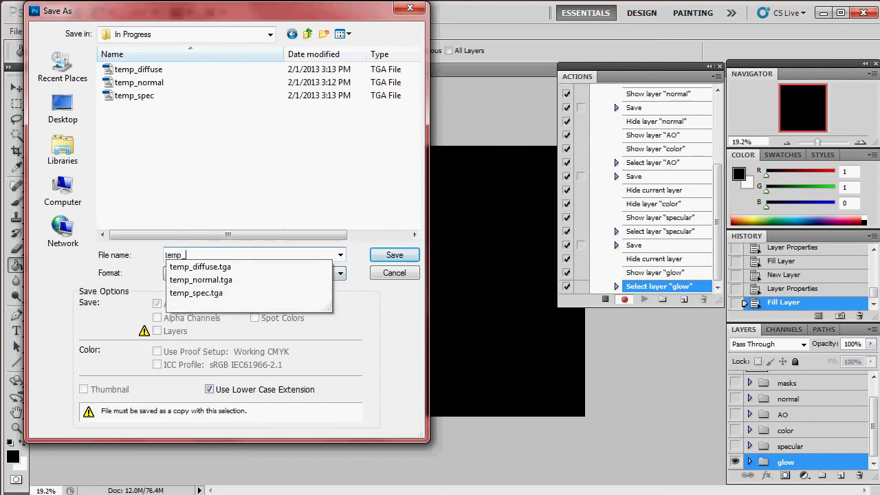
text(glow)
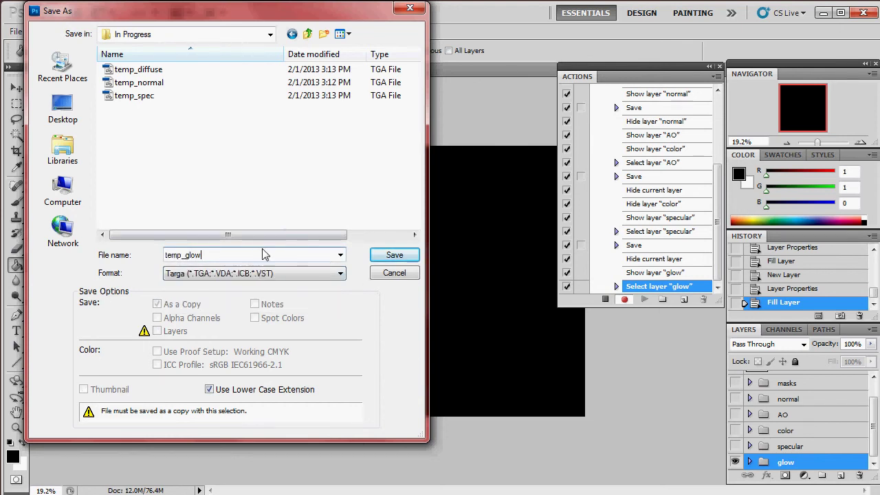
click(393, 254)
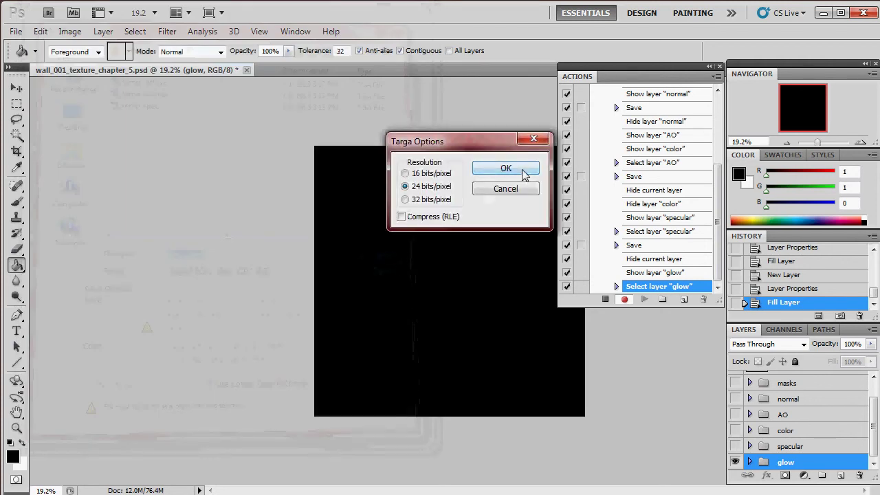
click(523, 173)
- Record showing the specular, color, AO, normal and masks groups and the UVsnapshot layer again
click(734, 446)
click(734, 430)
click(735, 414)
click(735, 399)
click(735, 382)
scroll(742, 399, up, 2)
click(734, 384)
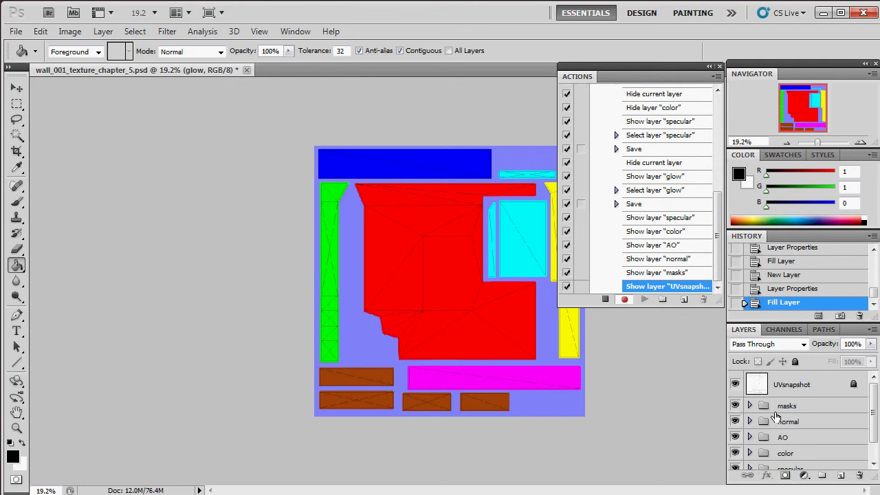
- Stop recording the Mass Save action, collapse its list of commands and close the Actions panel
click(606, 300)
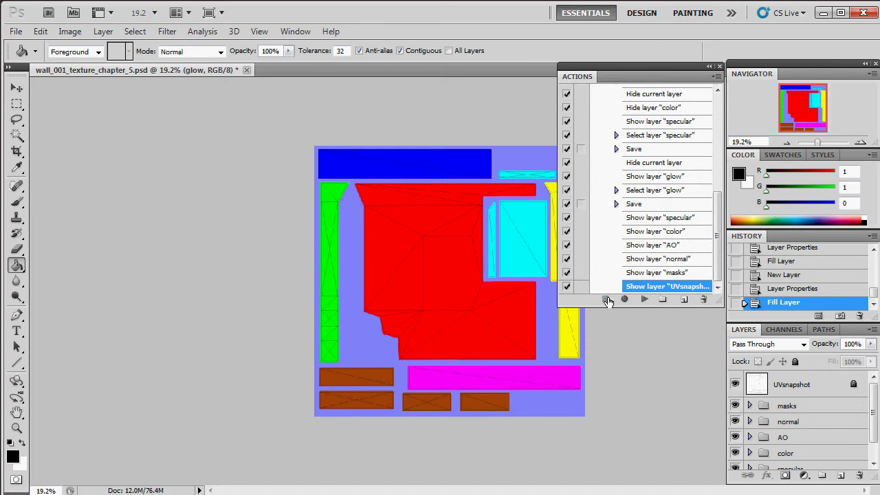
drag(718, 225, 718, 96)
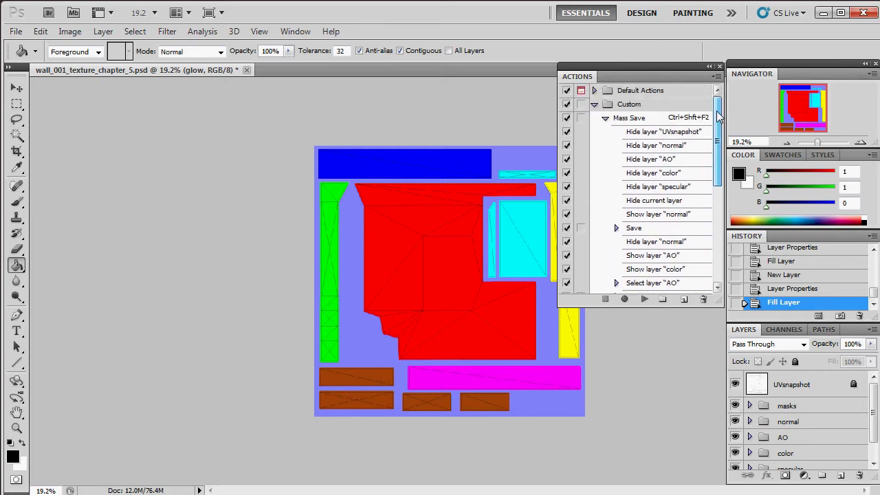
click(605, 118)
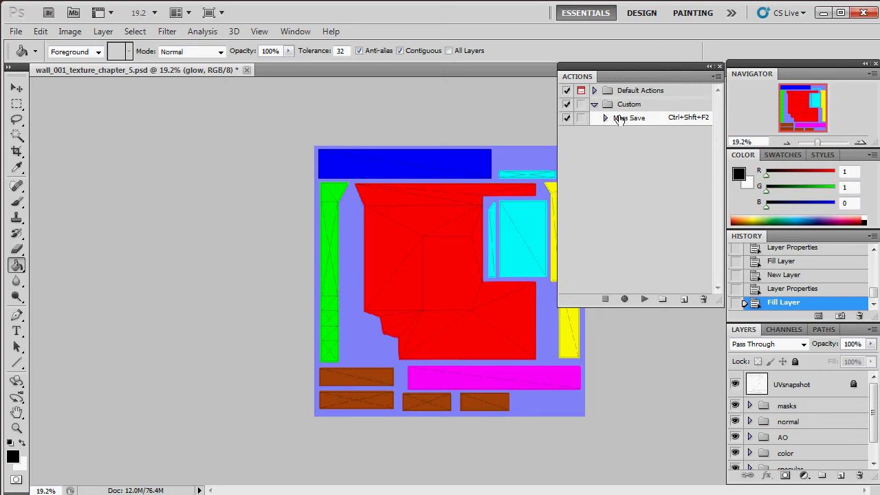
click(720, 66)
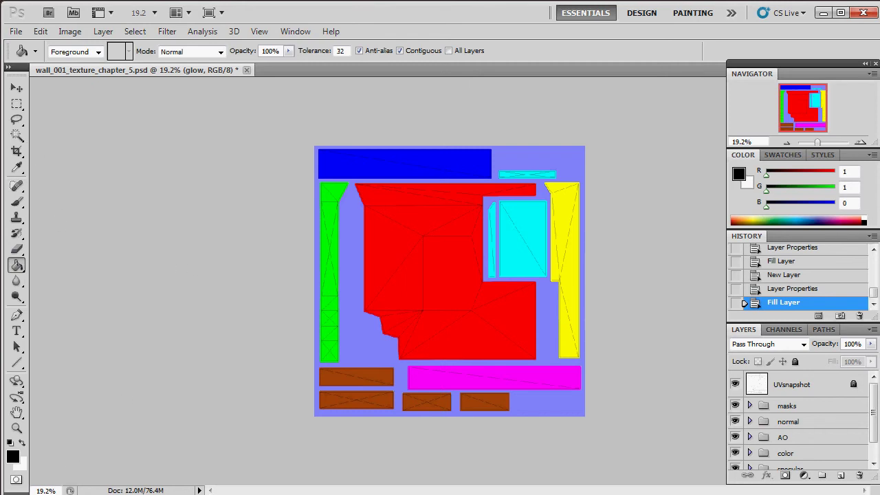
- Switch to Marmoset Toolbag and load temp_spec from Video Game Prop/Textures/In Progress as the Spec/Gloss map
click(822, 13)
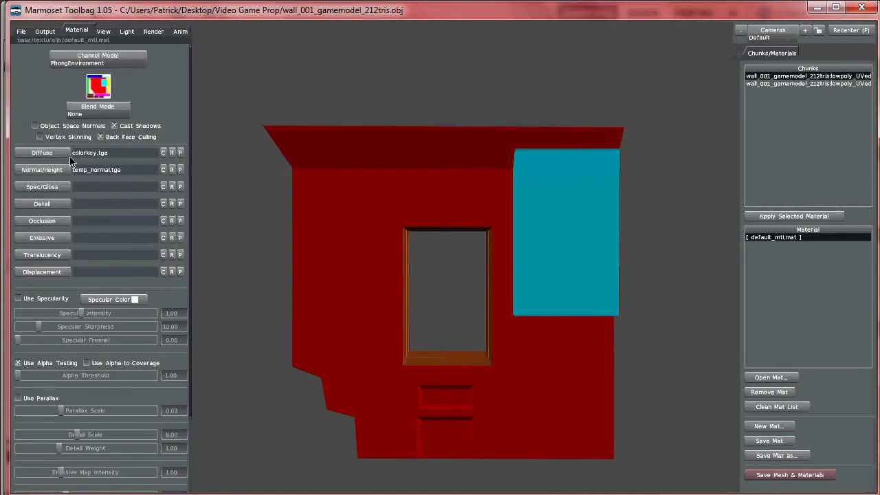
click(53, 185)
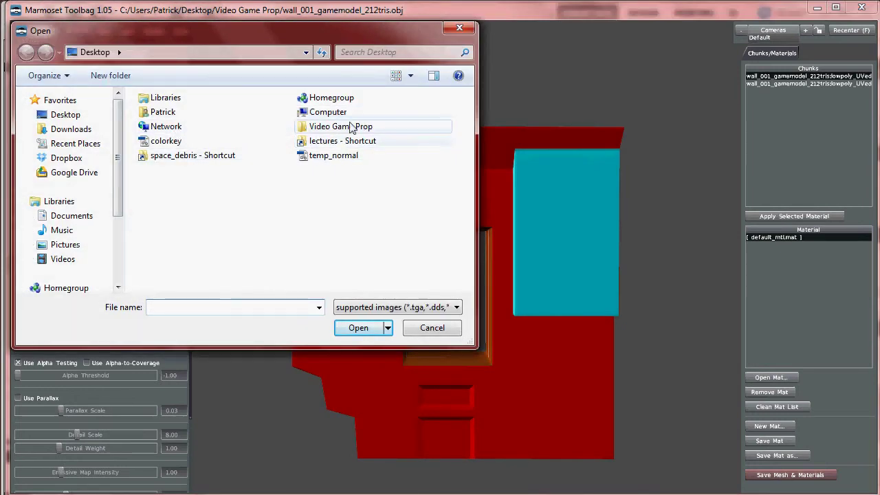
double_click(354, 127)
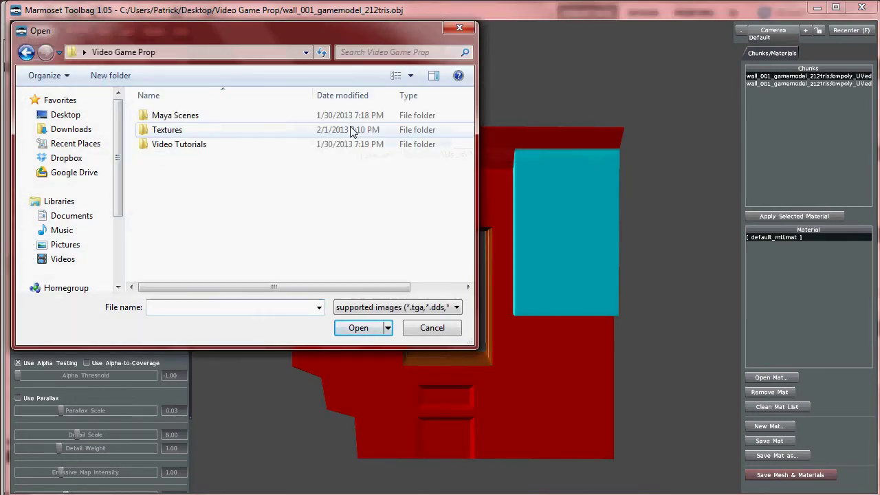
double_click(167, 129)
double_click(175, 130)
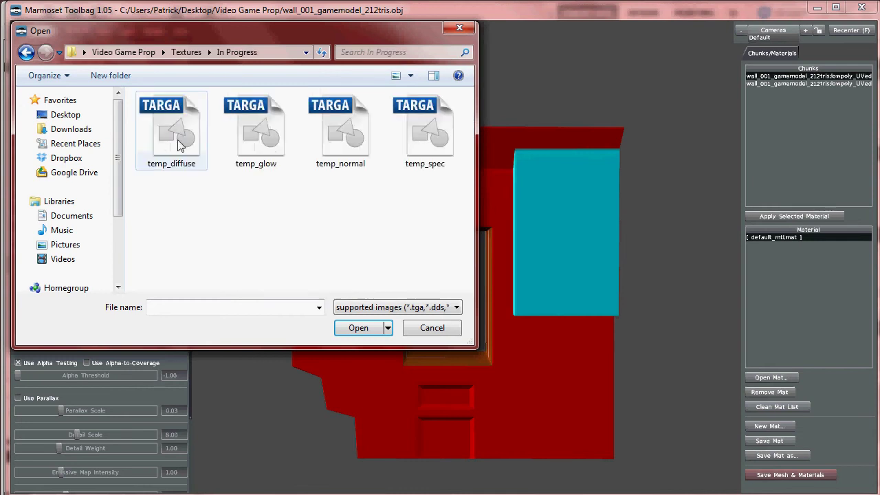
click(421, 133)
click(352, 331)
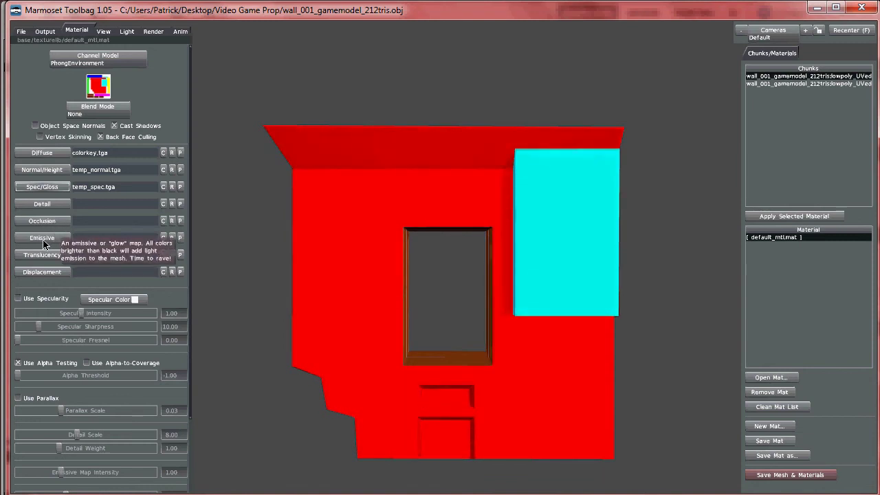
- Load temp_glow from the In Progress folder as the material's Emissive map
click(41, 238)
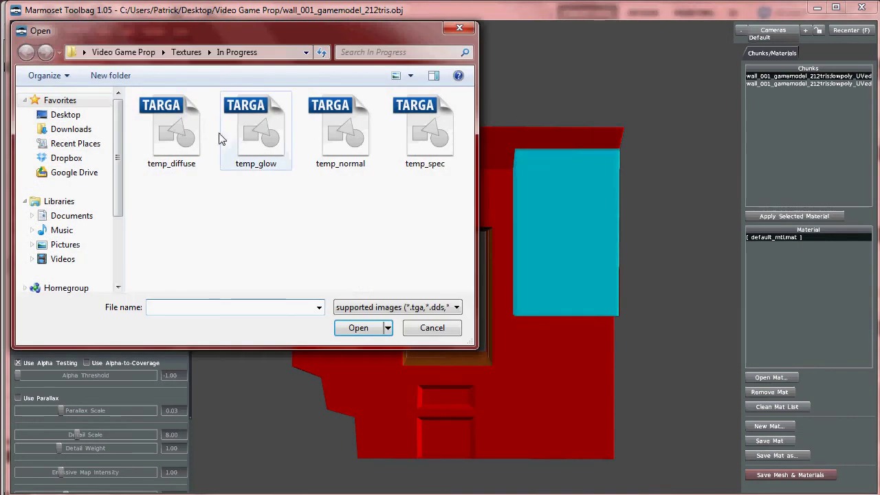
click(247, 117)
click(358, 328)
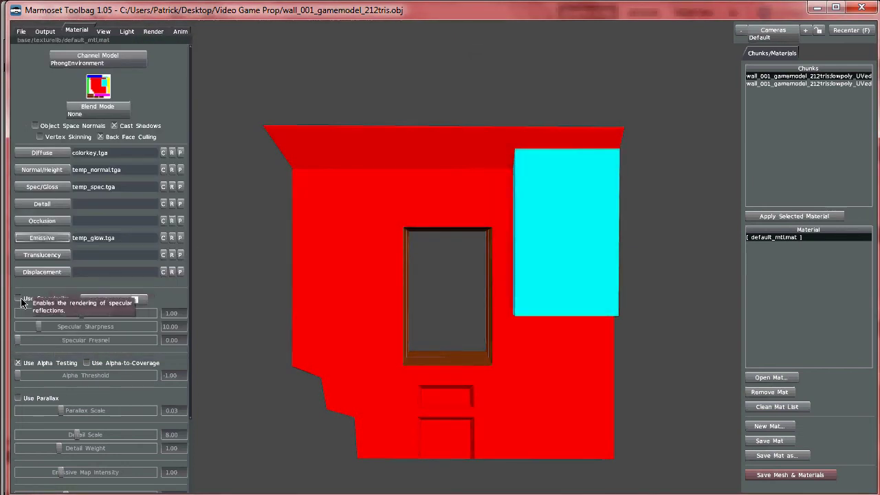
- Enable specularity and raise the specular intensity to 2.31, sharpness to 214.42 and Fresnel to 1.81
click(31, 302)
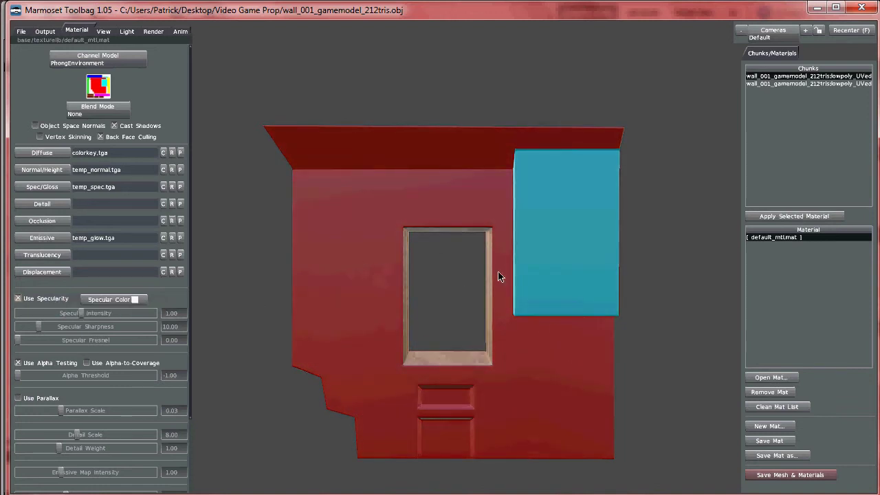
drag(41, 313, 121, 329)
drag(21, 339, 101, 346)
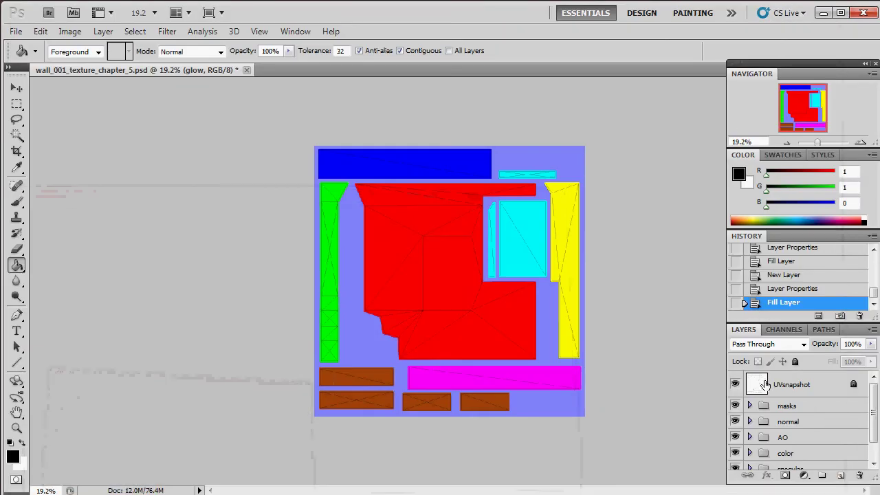
- Switch to Photoshop and hide the UVsnapshot layer and the masks group
click(734, 384)
click(735, 384)
click(735, 384)
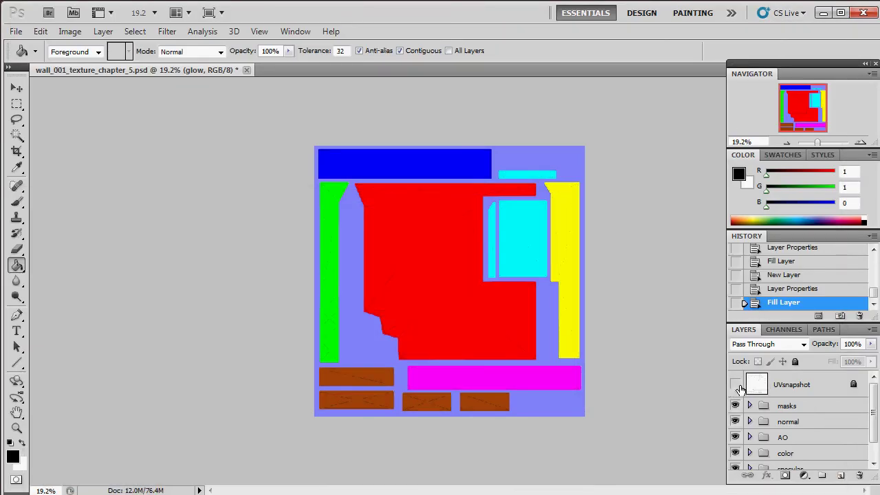
click(739, 406)
- Hide the base normal layer inside the normal group and collapse the group
click(749, 421)
click(749, 421)
click(749, 422)
scroll(871, 407, down, 2)
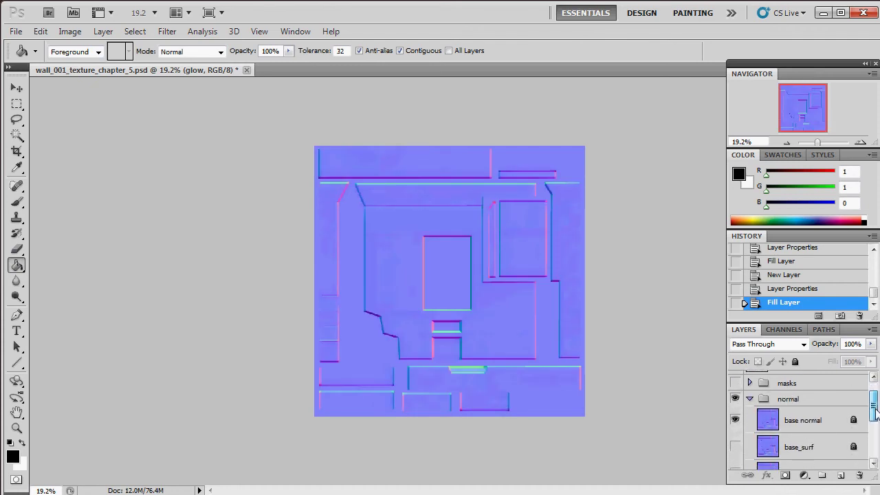
click(735, 411)
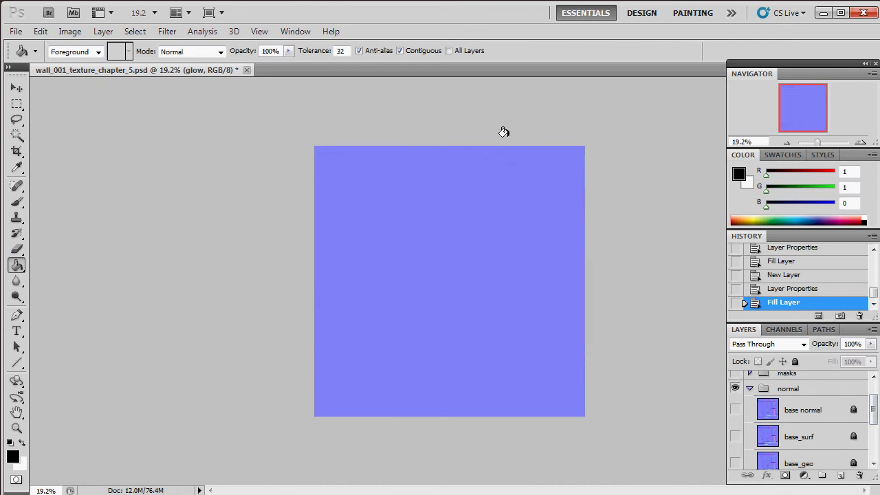
click(749, 388)
- Fill the color group's base layer with a dark gray swatch and hide the normal group
click(748, 414)
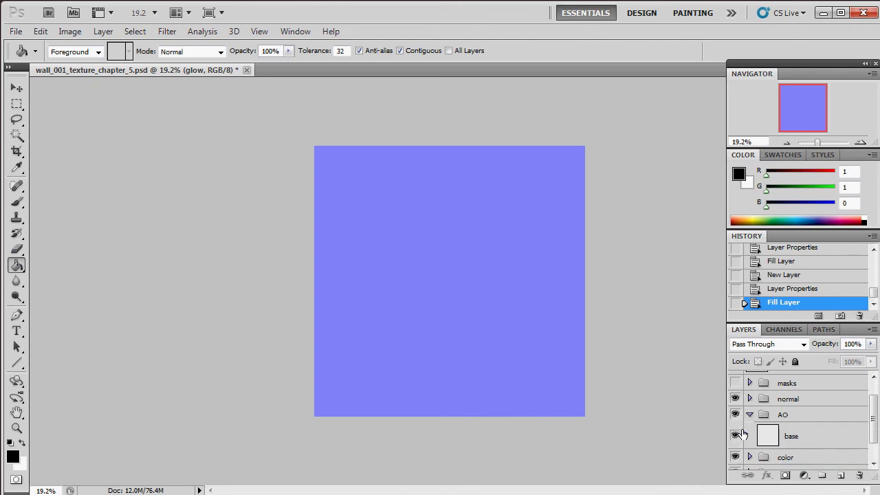
scroll(746, 435, down, 2)
click(750, 431)
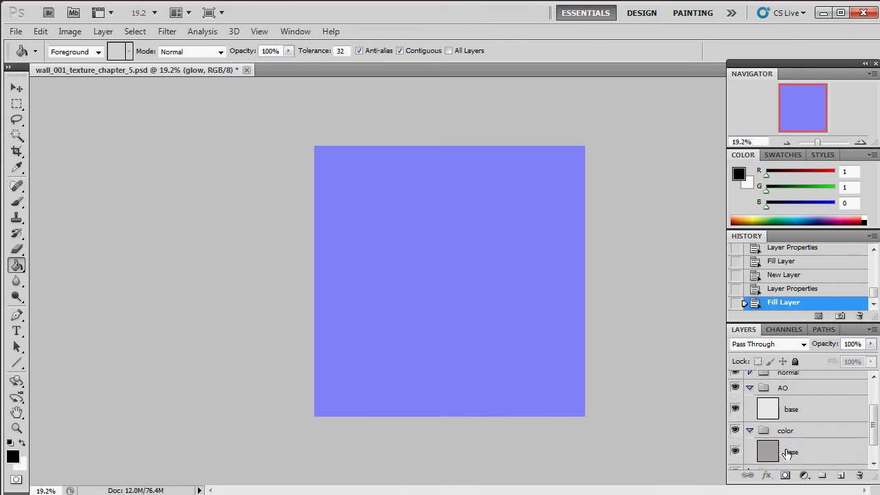
click(803, 452)
click(782, 155)
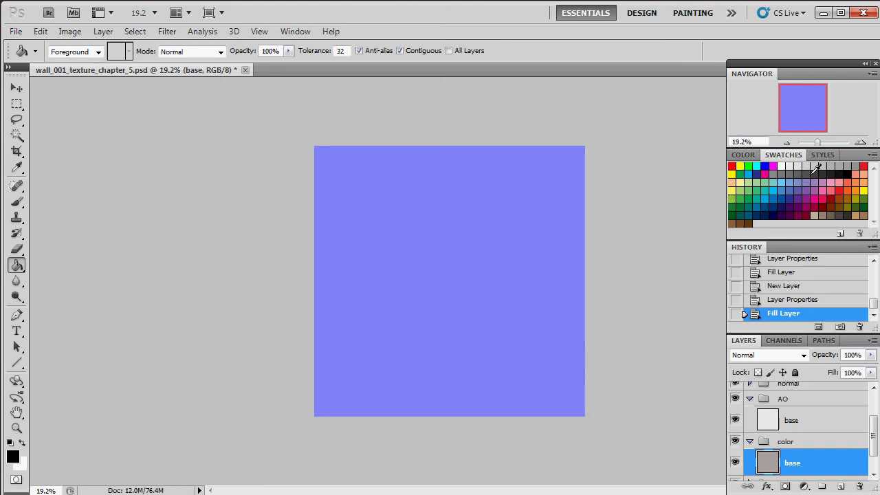
click(814, 172)
click(487, 198)
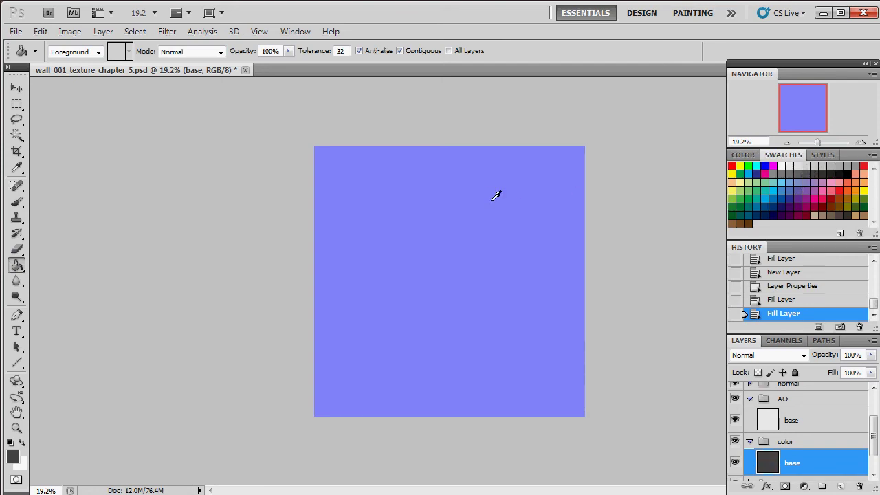
scroll(737, 422, up, 1)
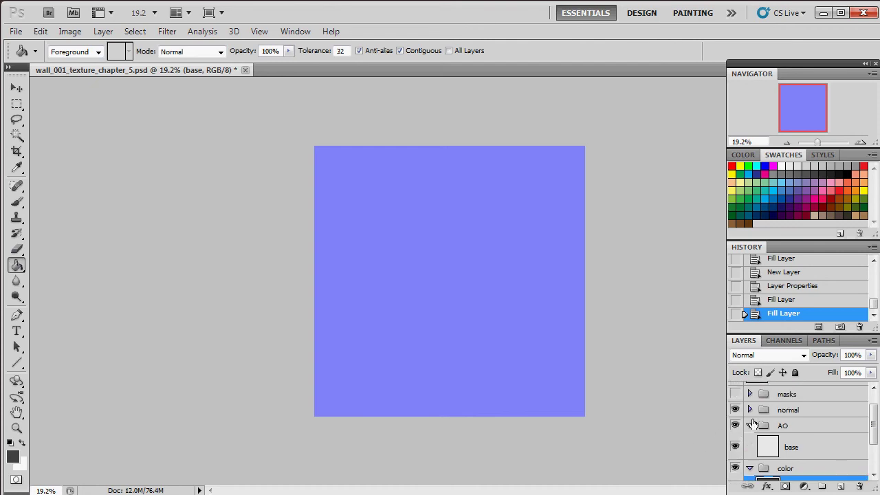
click(735, 410)
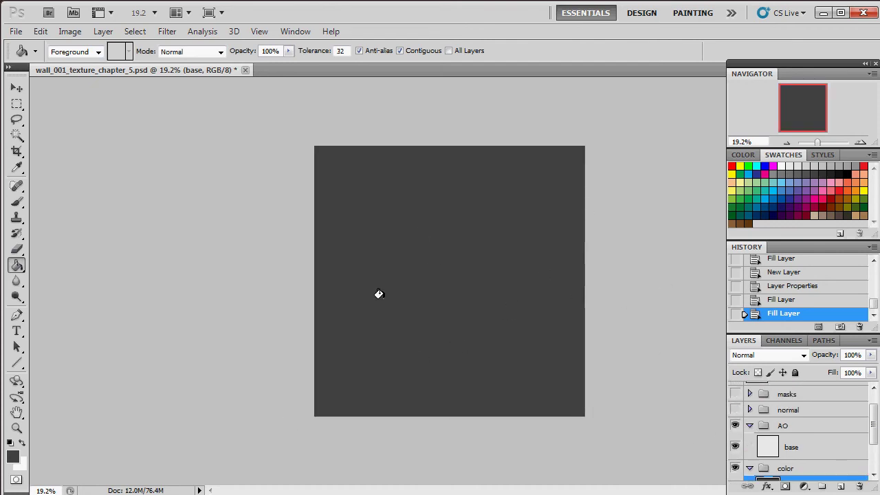
- Switch to Marmoset Toolbag and replace the Diffuse map with temp_diffuse from the In Progress folder
click(82, 455)
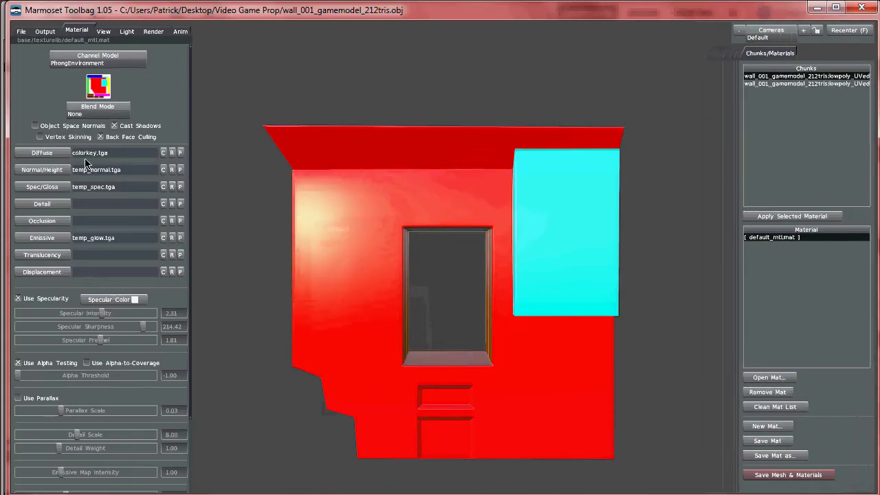
click(55, 157)
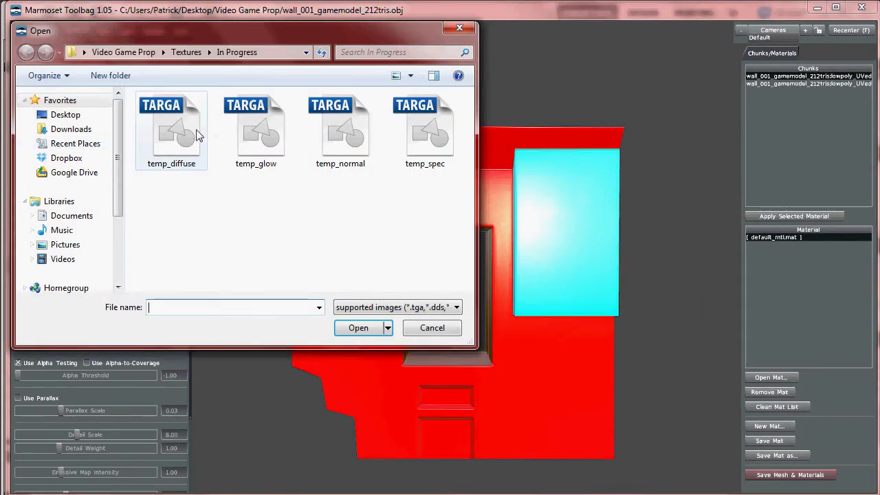
click(178, 129)
click(358, 328)
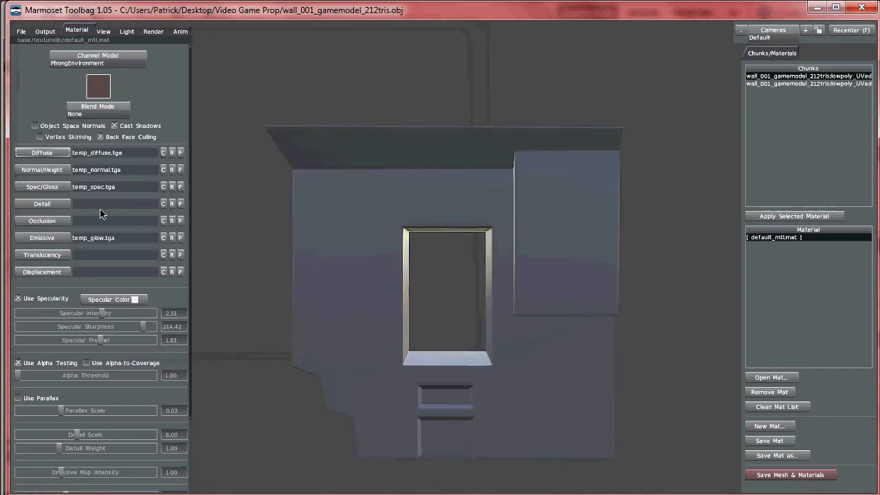
- Load temp_normal from the In Progress folder as the Normal/Height map and rotate the light around the wall model
click(125, 169)
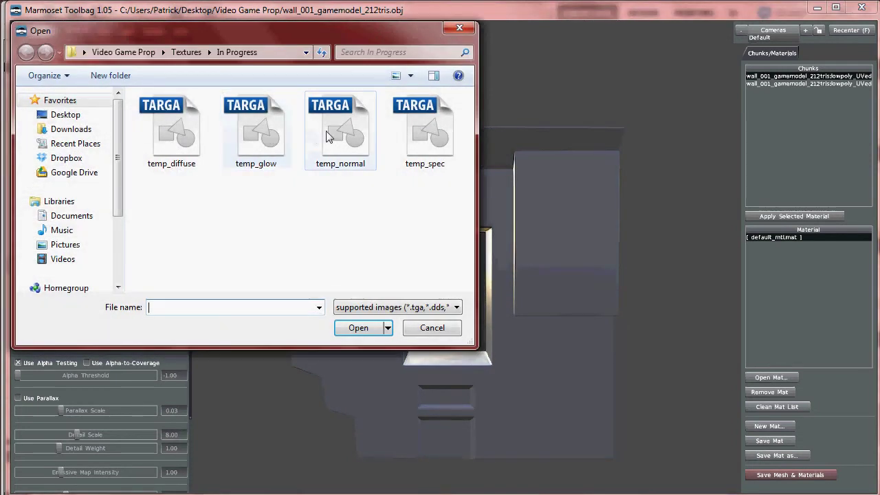
click(347, 131)
click(358, 328)
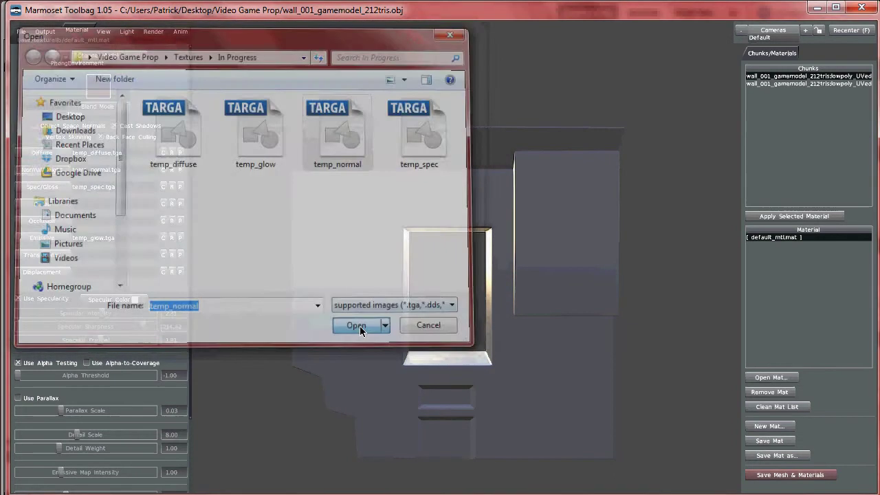
shift+drag(316, 311, 489, 230)
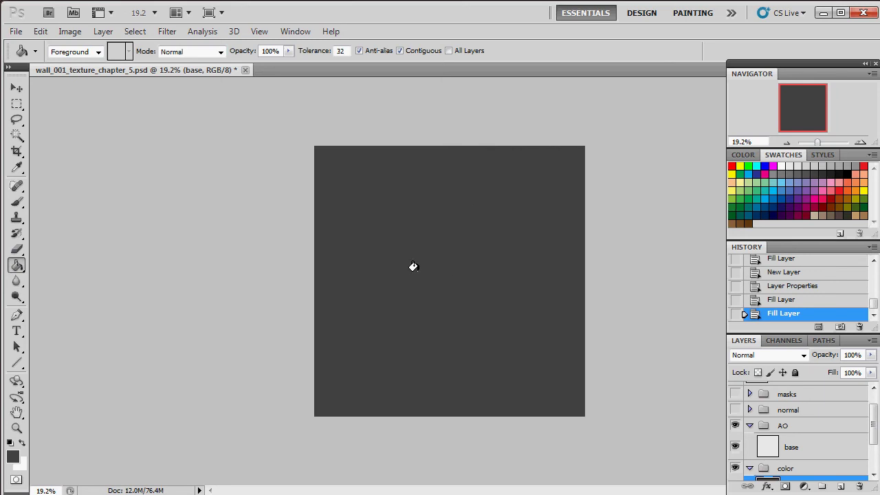
- Switch to Photoshop, then hide and collapse the AO and color groups
click(748, 427)
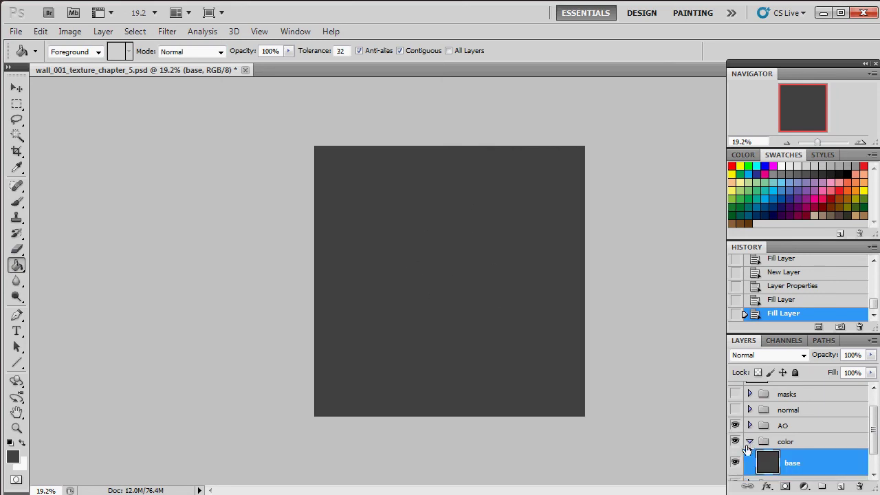
click(735, 425)
click(735, 441)
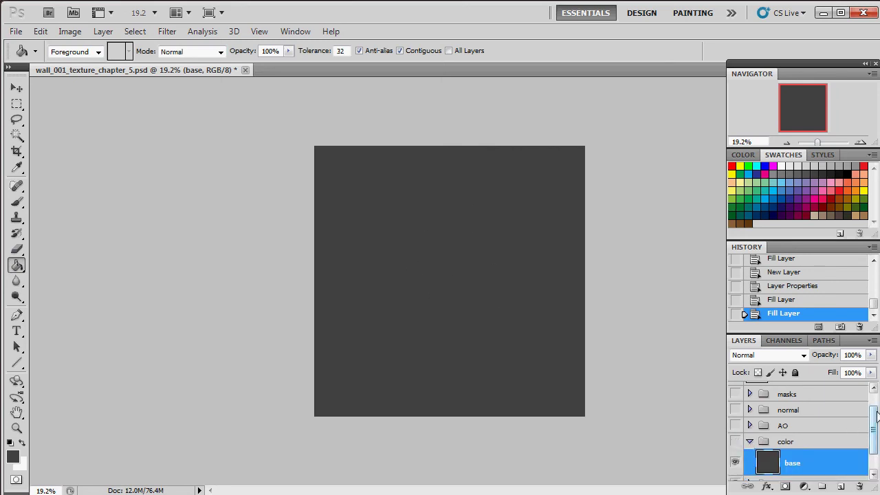
scroll(856, 431, down, 2)
click(751, 417)
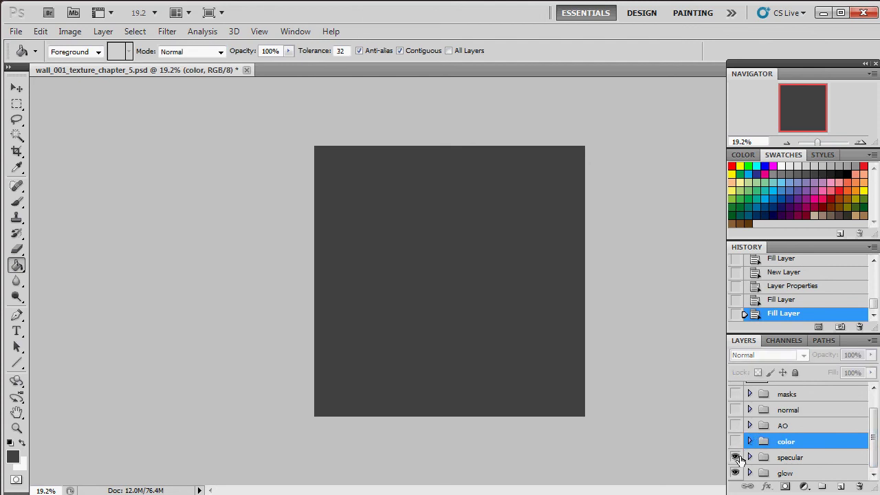
- Fill the specular group's base layer with a near-white swatch, then collapse and hide the specular group
click(749, 457)
scroll(860, 441, down, 2)
click(834, 431)
click(831, 452)
click(782, 165)
key(alt+BackSpace)
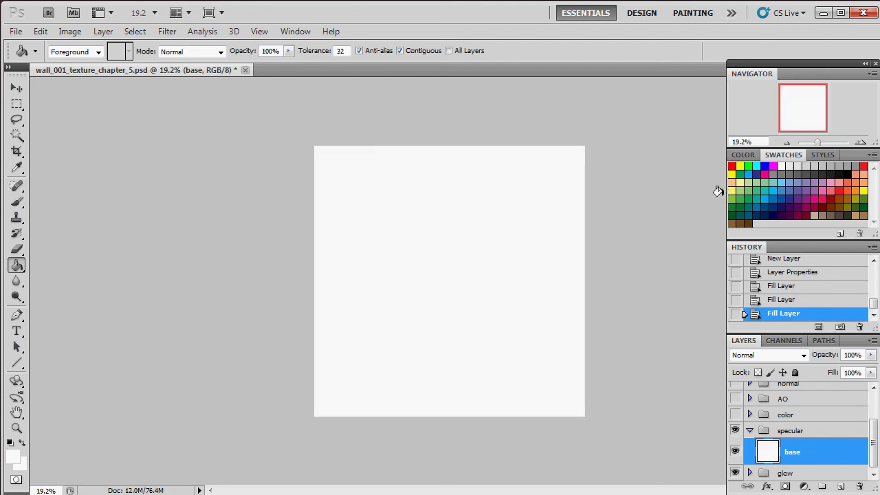
click(749, 432)
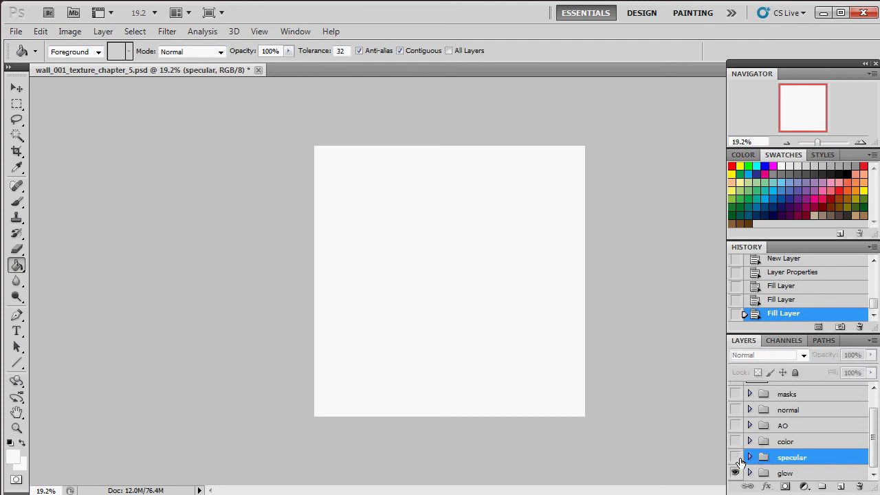
click(736, 457)
- Fill the glow group's base layer with a light gray swatch and collapse the group
click(749, 473)
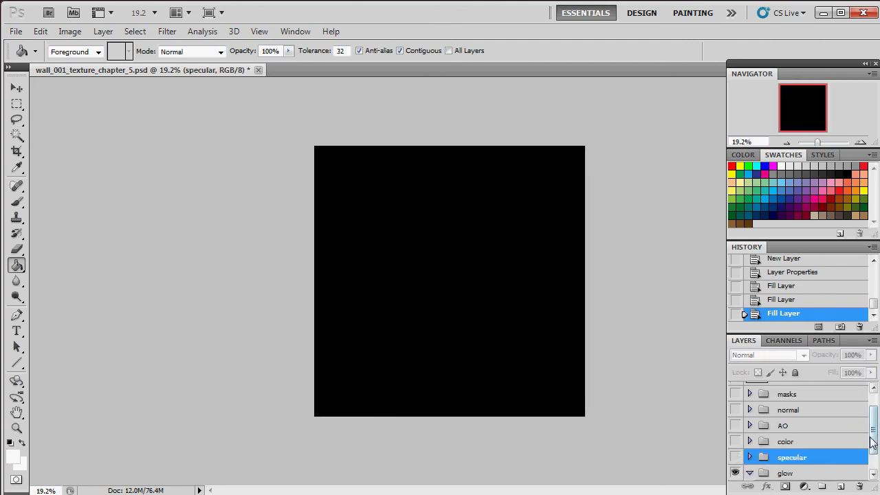
scroll(875, 431, down, 1)
click(792, 467)
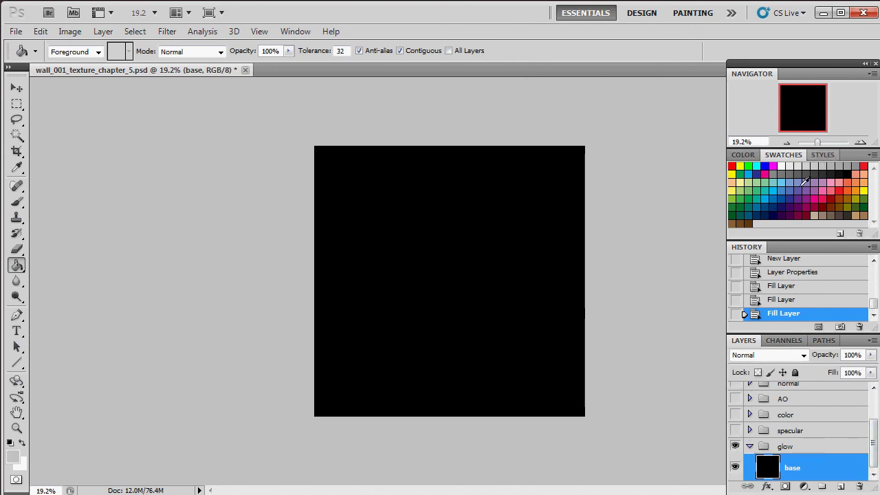
key(alt+BackSpace)
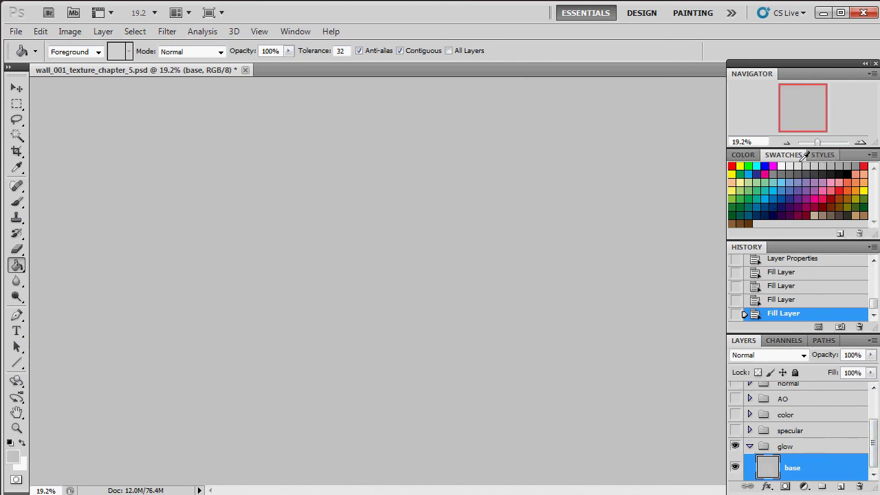
click(806, 168)
key(alt+BackSpace)
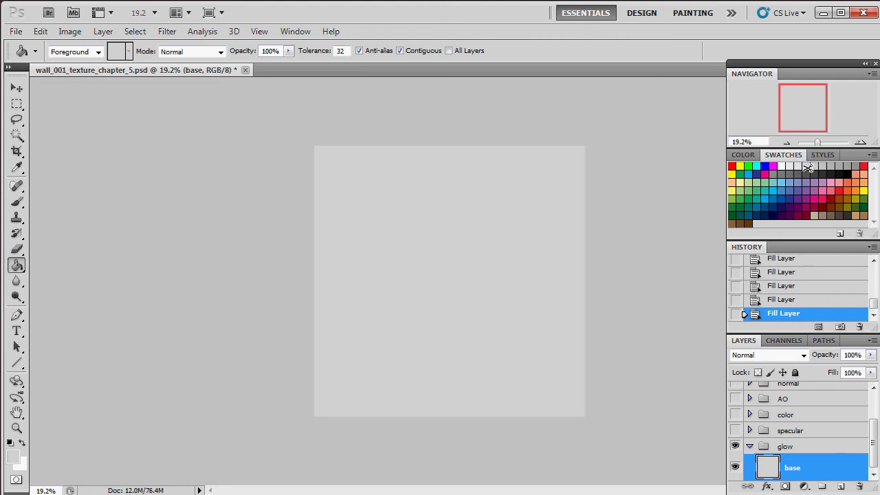
click(750, 447)
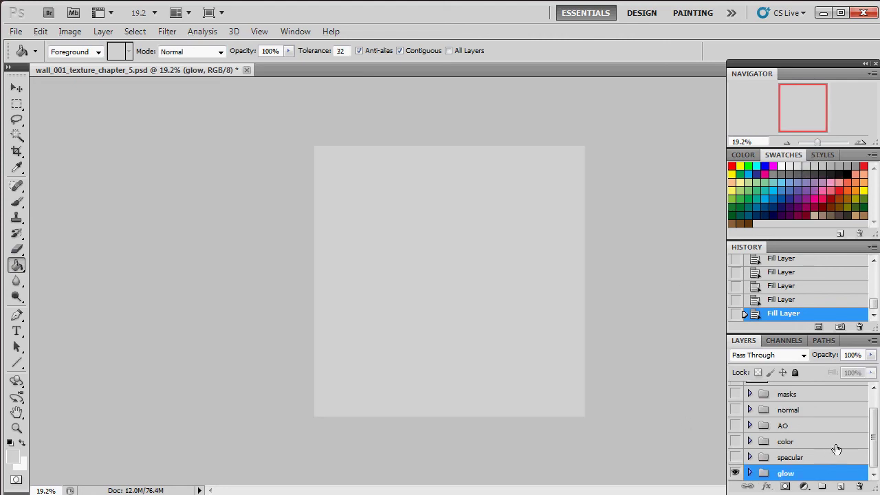
click(872, 386)
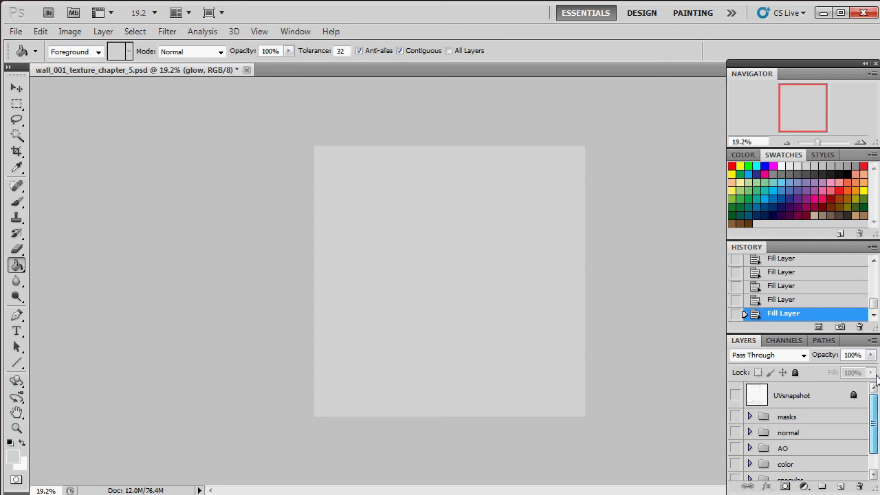
- Run the Mass Save action on the texture document, then switch to Marmoset Toolbag to inspect the wall model with the re-exported maps
drag(872, 426, 872, 441)
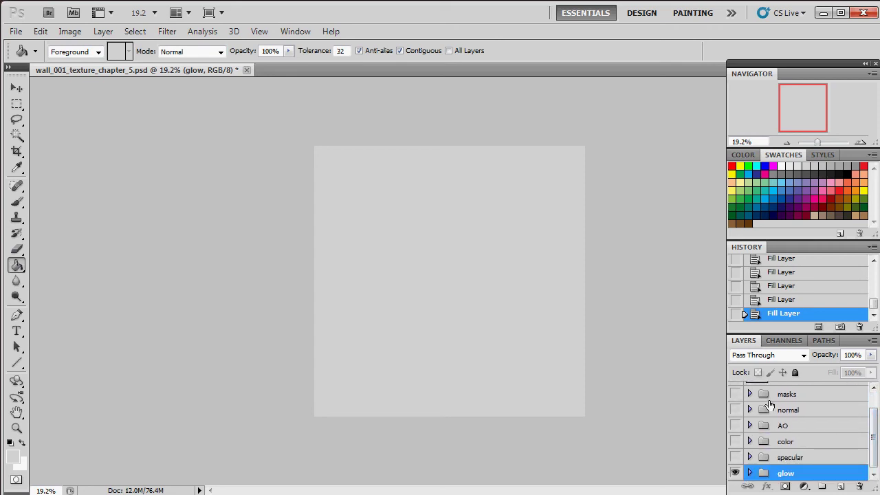
key(F2)
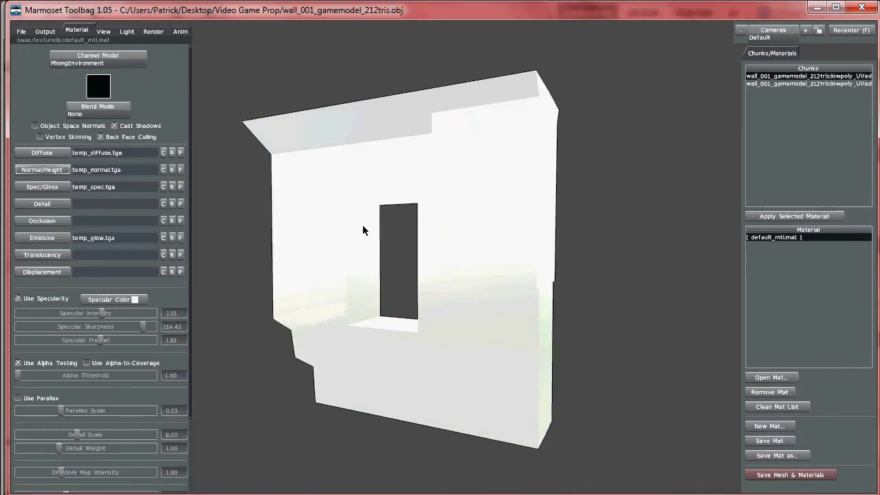
drag(355, 247, 30, 339)
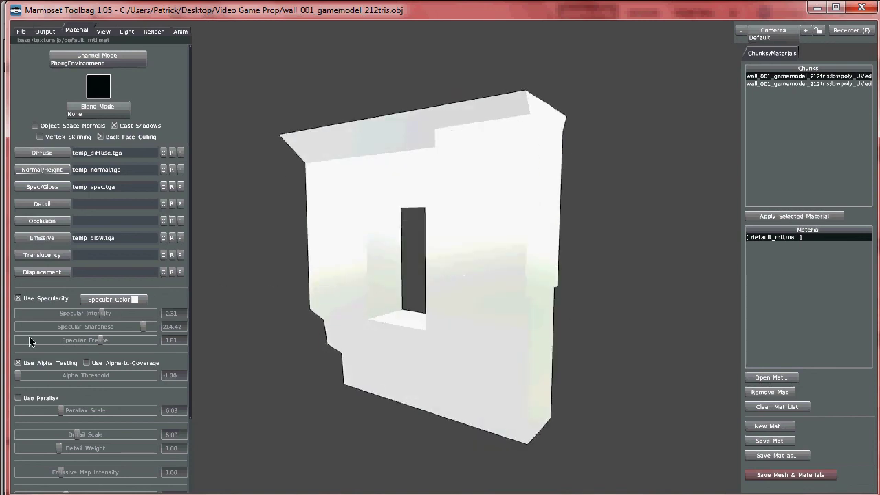
- Turn off specularity for the wall material and rotate the model to a front view
click(19, 298)
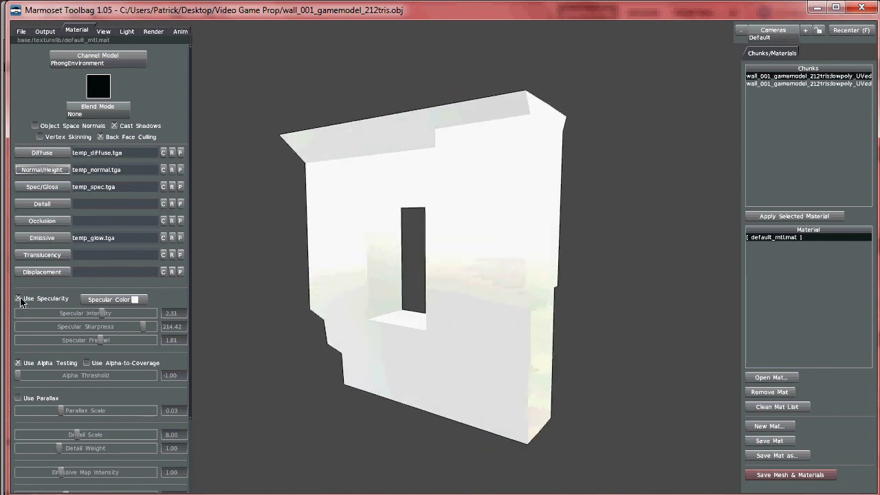
drag(461, 230, 145, 298)
drag(400, 342, 309, 240)
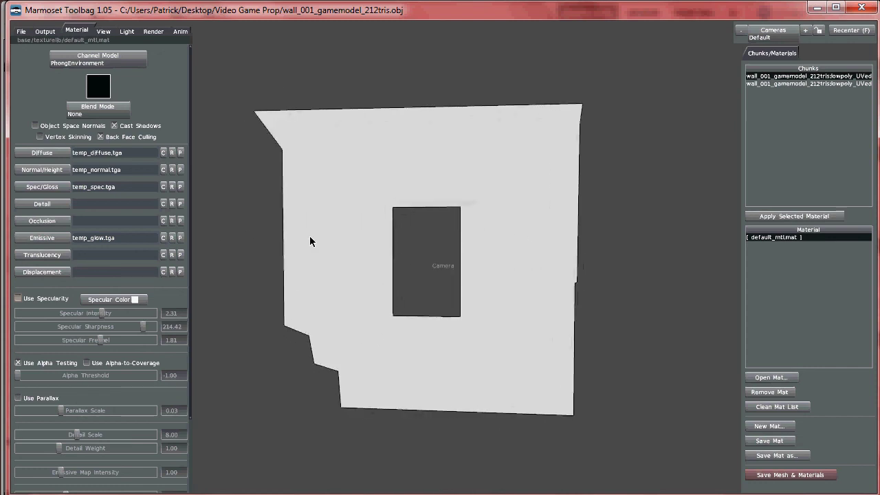
- Set the wall material's emissive map intensity to 0.86
scroll(93, 472, down, 3)
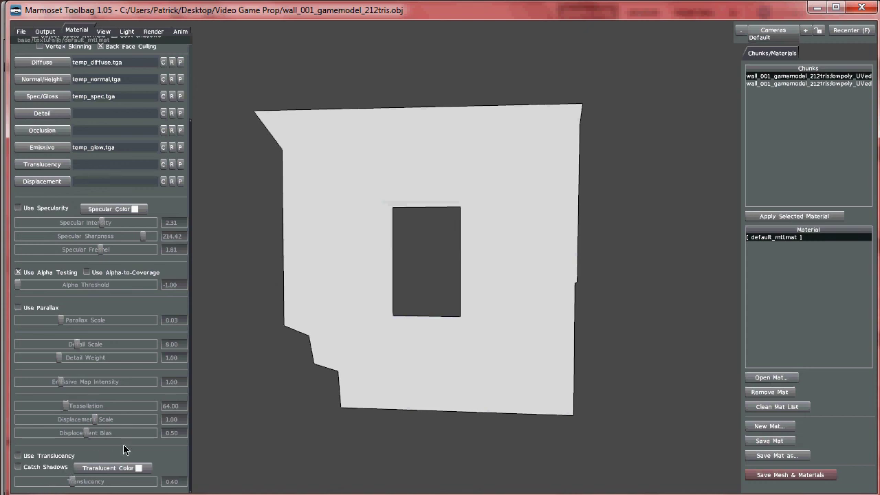
scroll(125, 325, up, 3)
scroll(136, 231, down, 3)
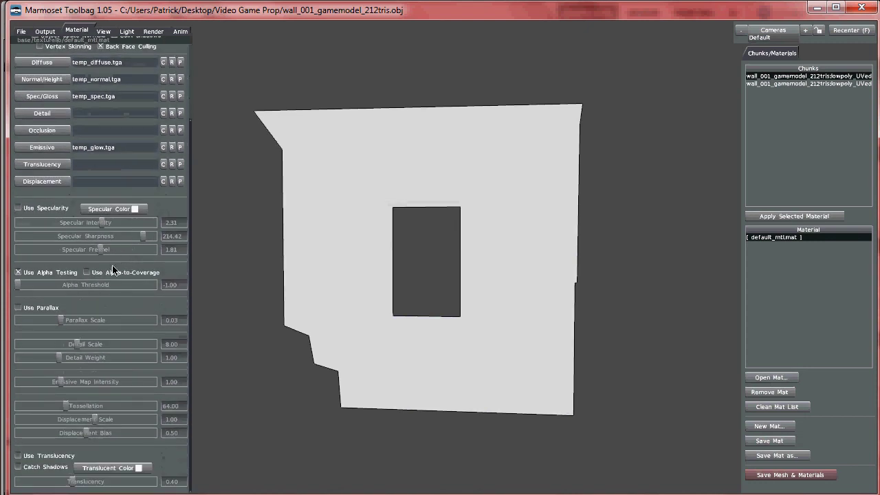
mouse_move(57, 385)
mouse_down()
mouse_move(133, 381)
mouse_move(12, 380)
mouse_move(137, 375)
mouse_move(13, 378)
mouse_move(73, 375)
mouse_move(58, 379)
mouse_up()
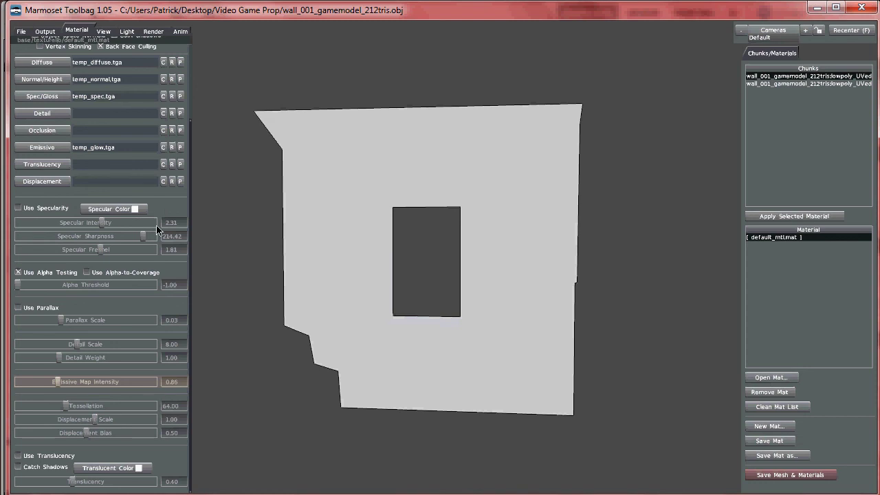
- Minimize Marmoset Toolbag and return to the wall texture's layer groups in Photoshop
click(817, 7)
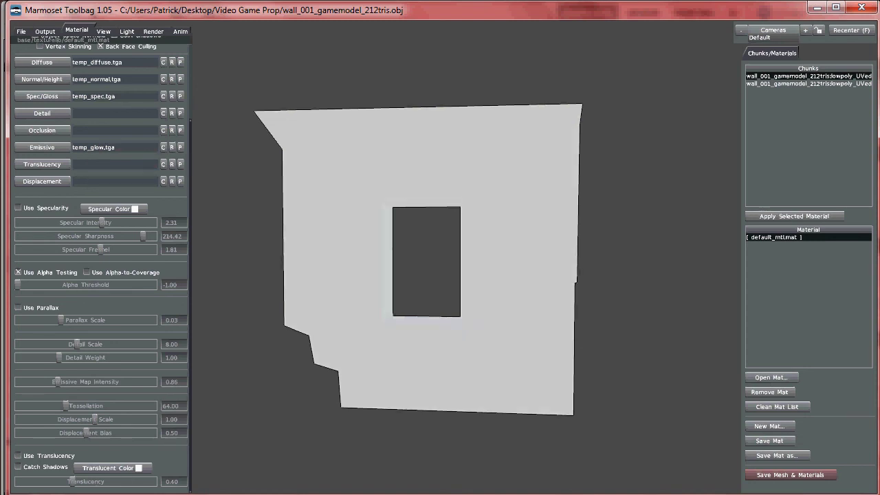
key(alt+Tab)
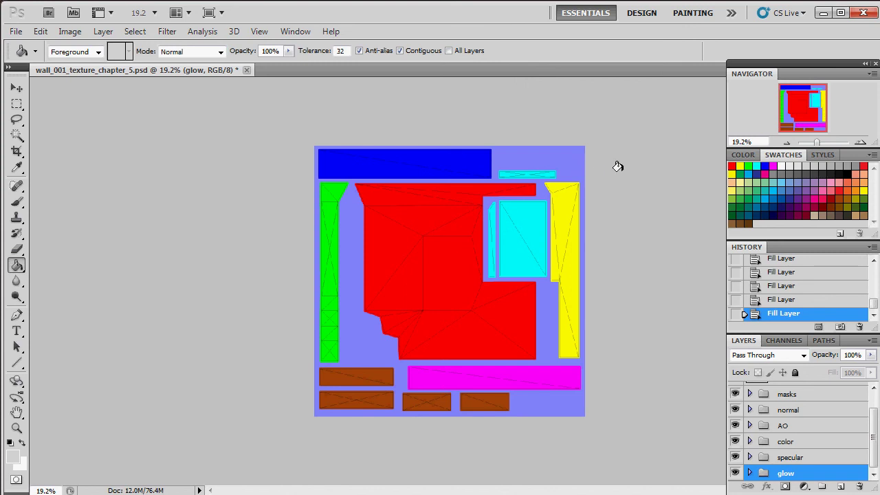
drag(871, 435, 871, 412)
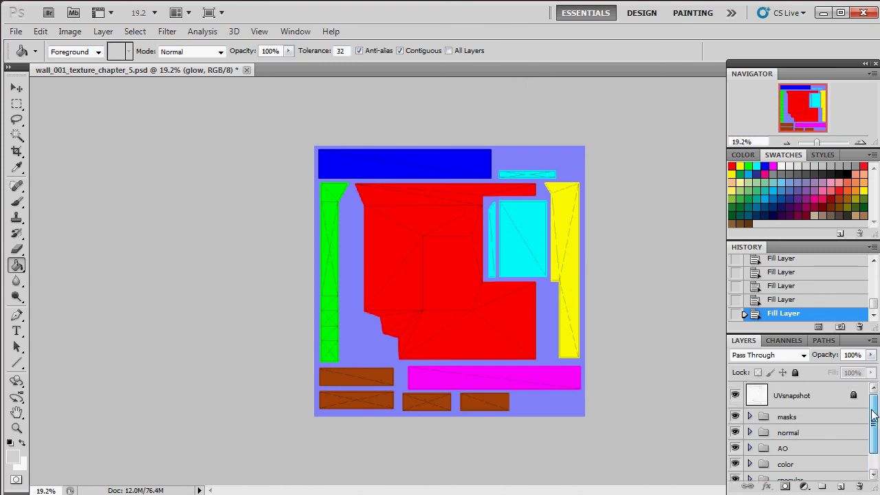